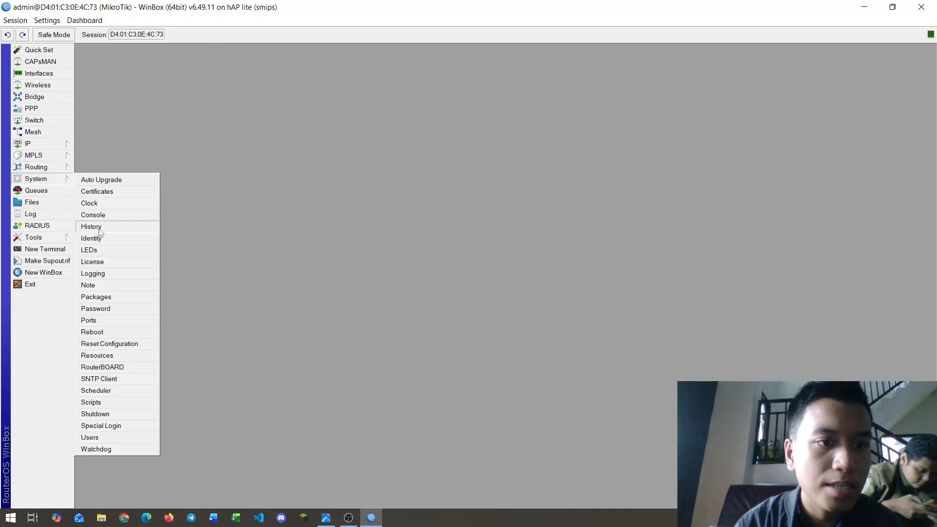
Step: Set the router identity to R-AP
click(92, 238)
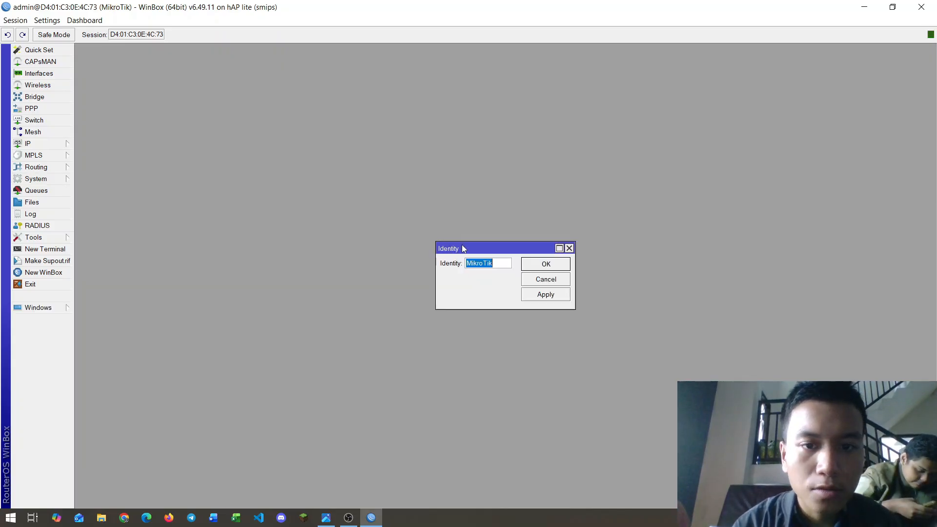
drag(462, 245, 389, 213)
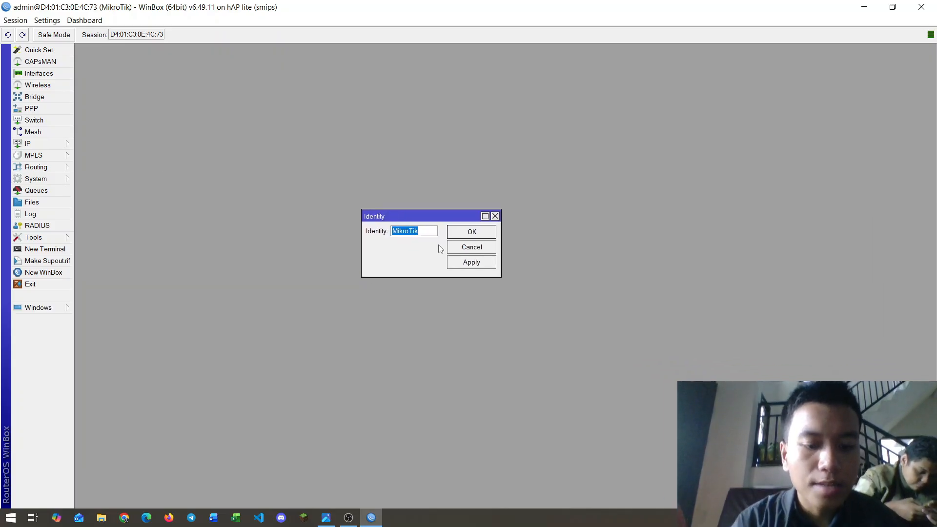
text(R-AP)
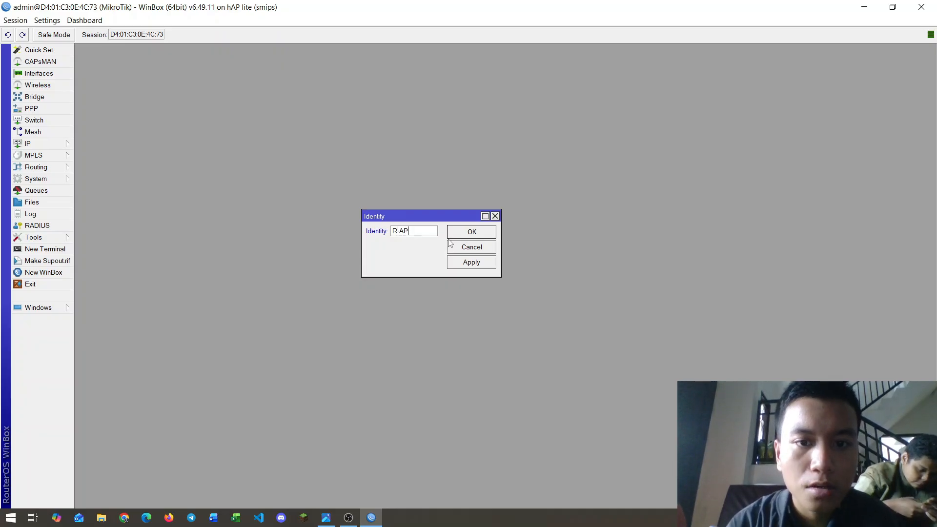
click(465, 259)
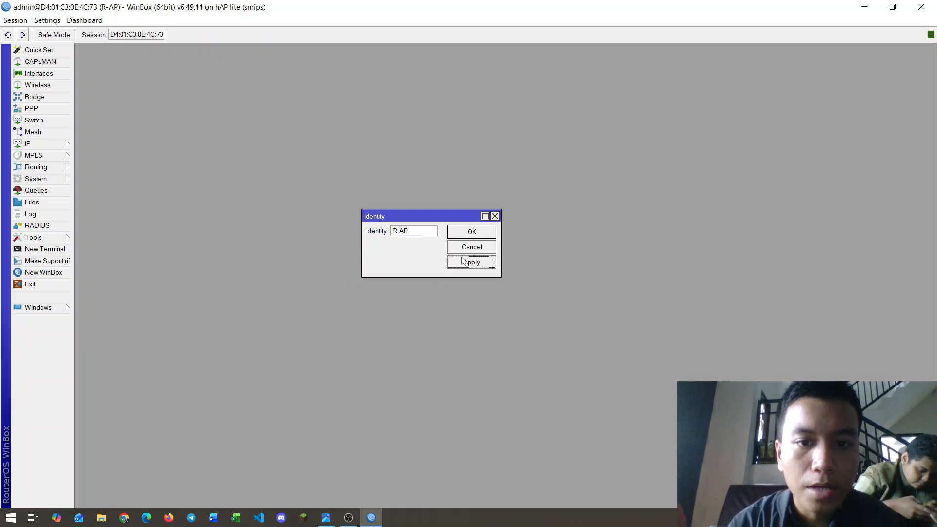
click(471, 232)
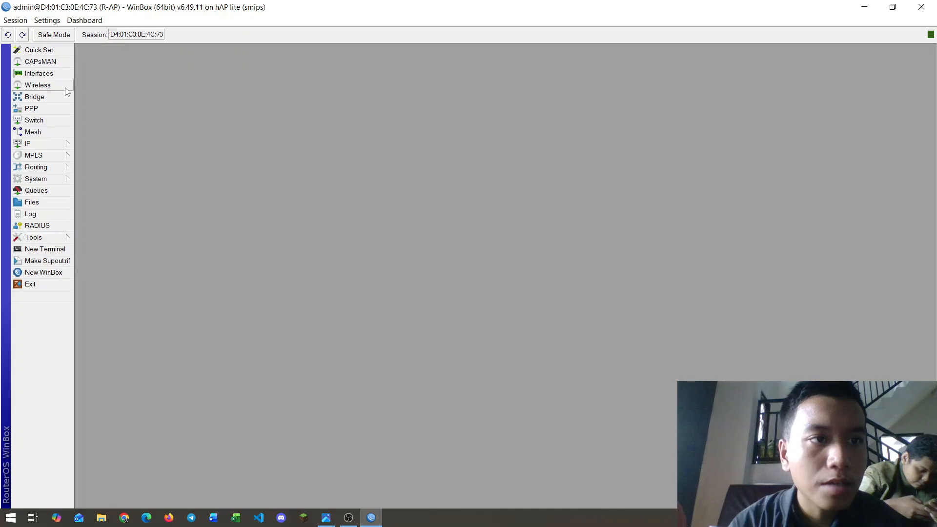
Step: Enable the disabled wlan1 wireless interface in the interface list
click(56, 74)
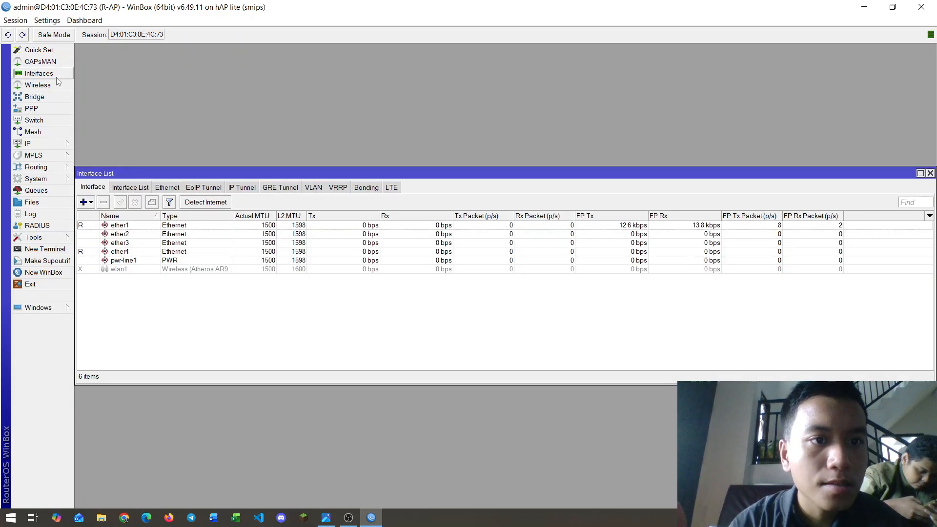
click(123, 270)
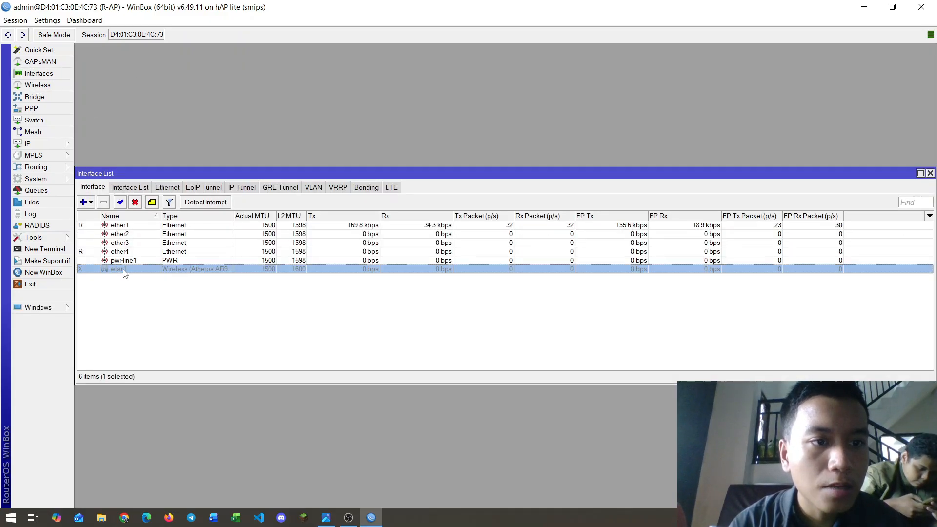
click(120, 202)
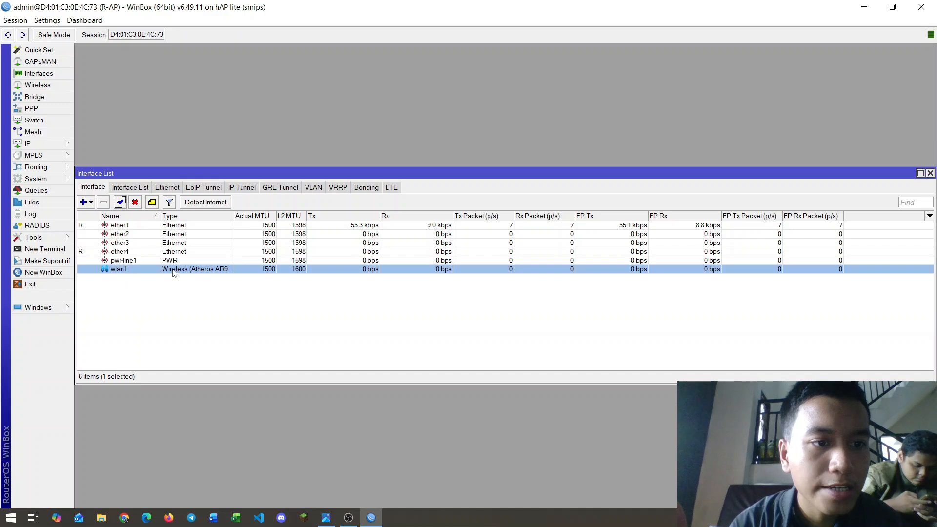
click(930, 173)
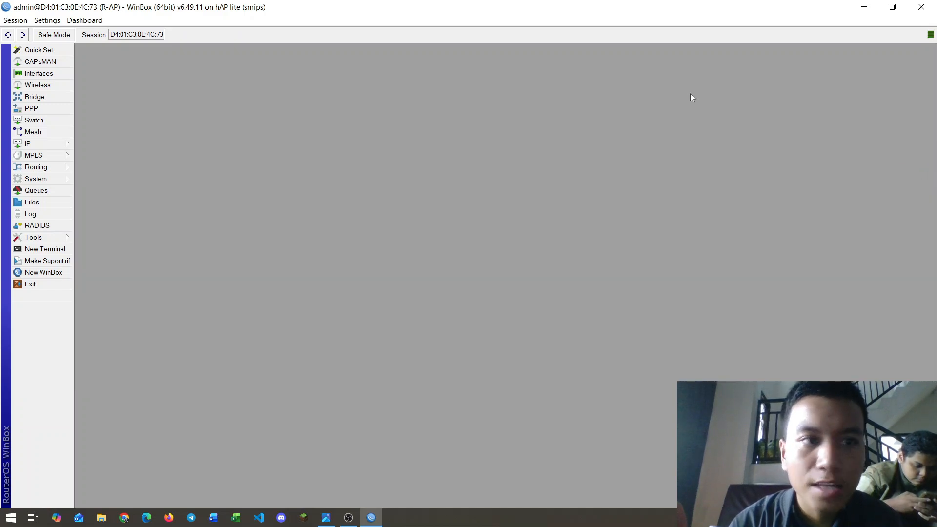
Step: Create a new wireless security profile named SP-R-AP
click(54, 86)
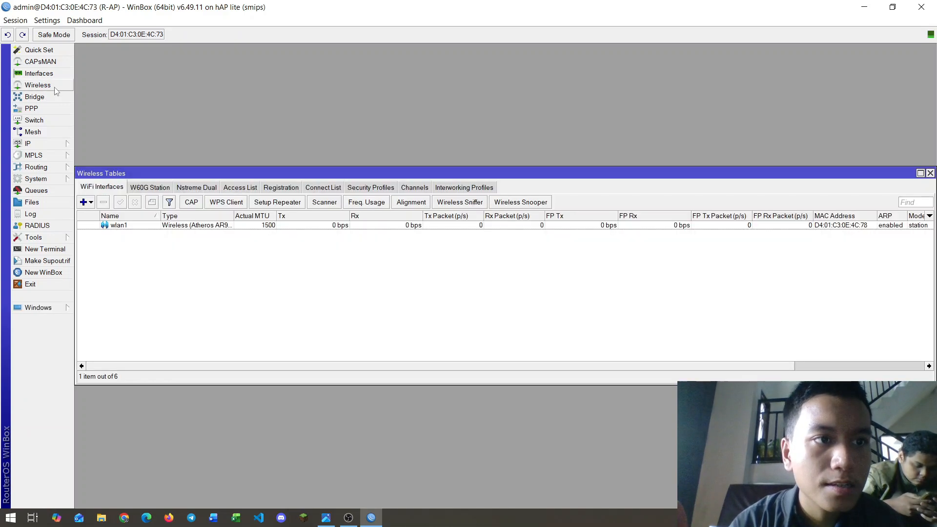
drag(159, 172, 178, 139)
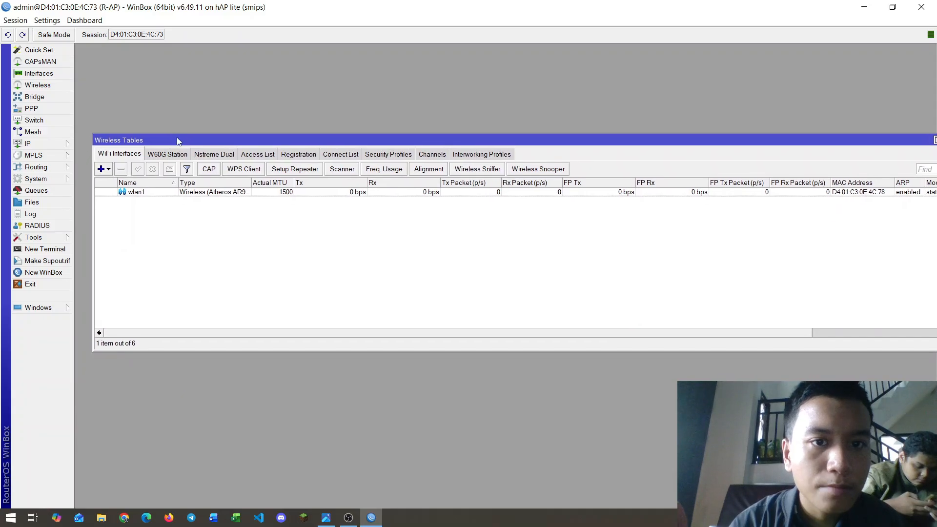
click(389, 155)
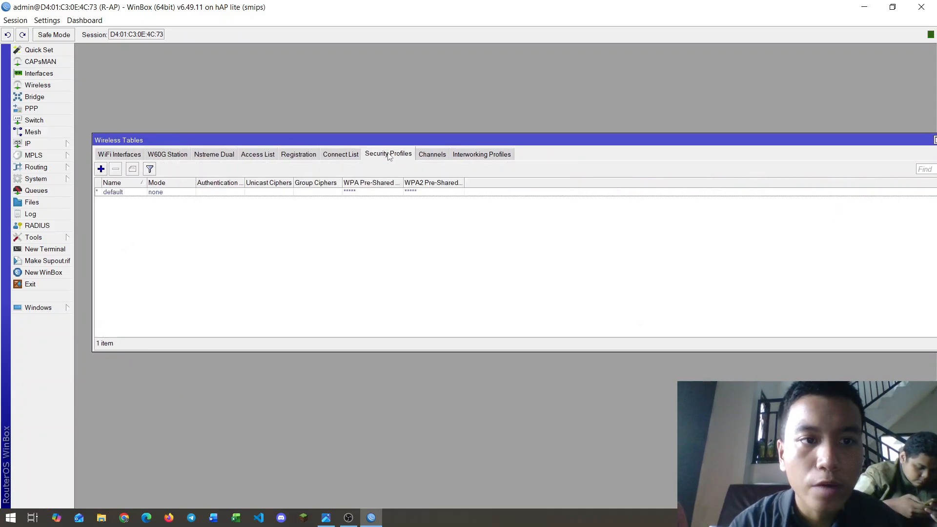
click(101, 169)
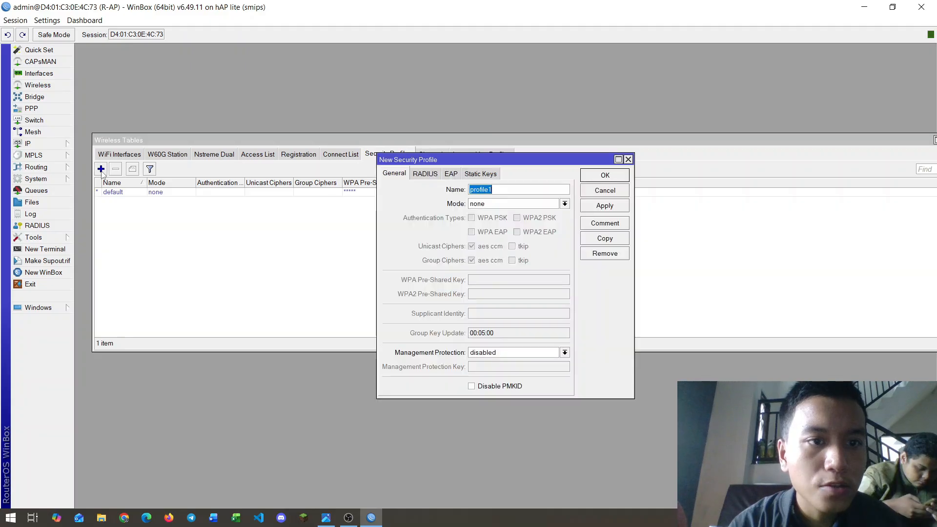
drag(474, 162, 420, 160)
click(469, 188)
double_click(469, 188)
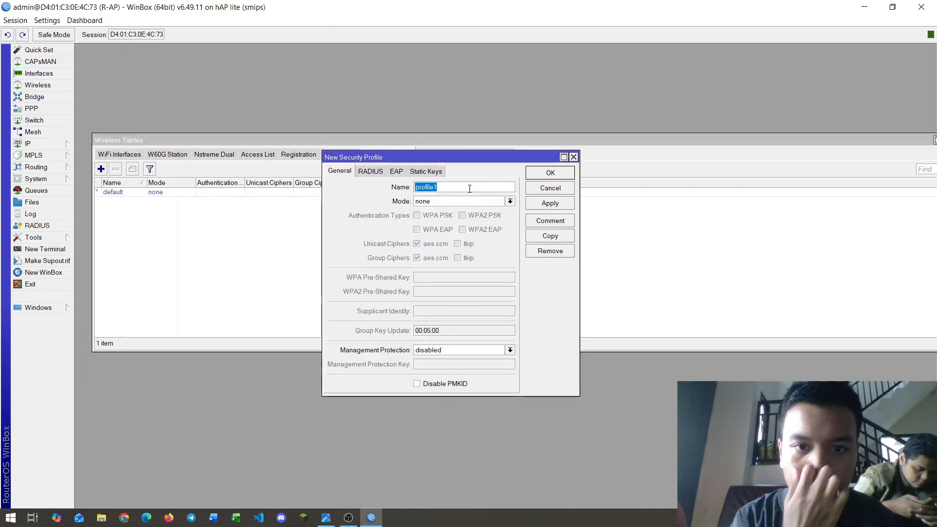
text(SP-R-AP)
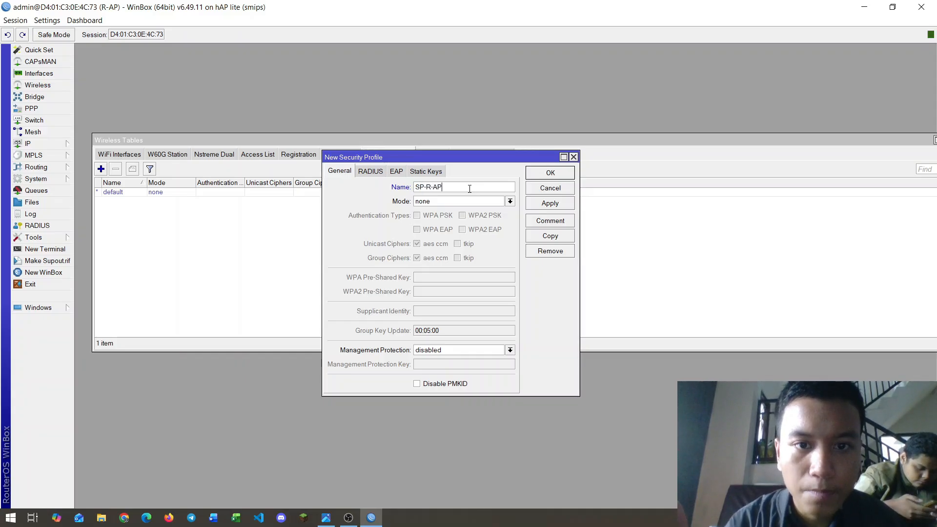
Step: Set the profile to dynamic keys with WPA and WPA2 PSK and EAP authentication
click(509, 201)
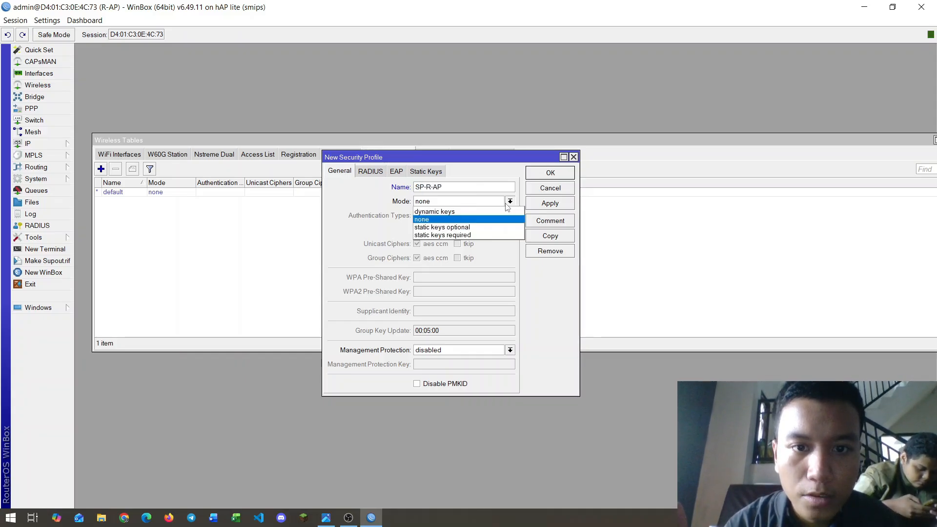
click(456, 211)
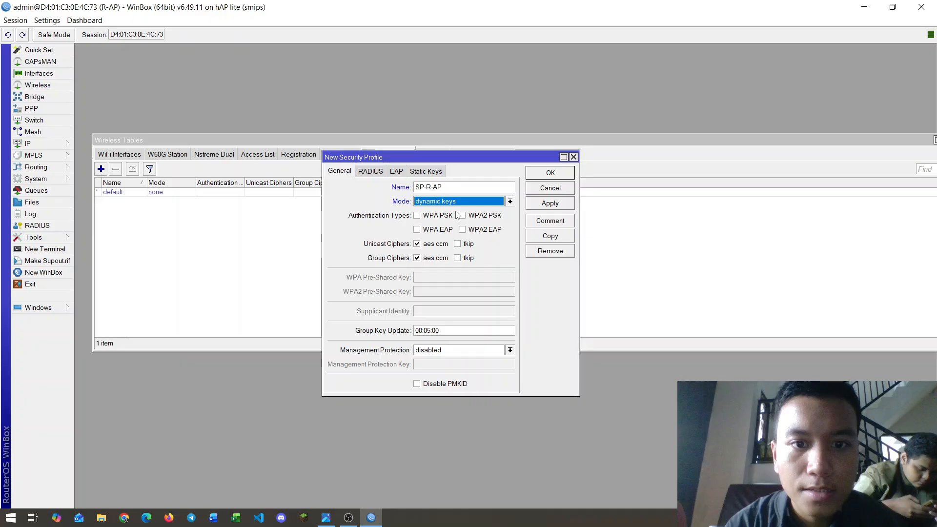
click(417, 215)
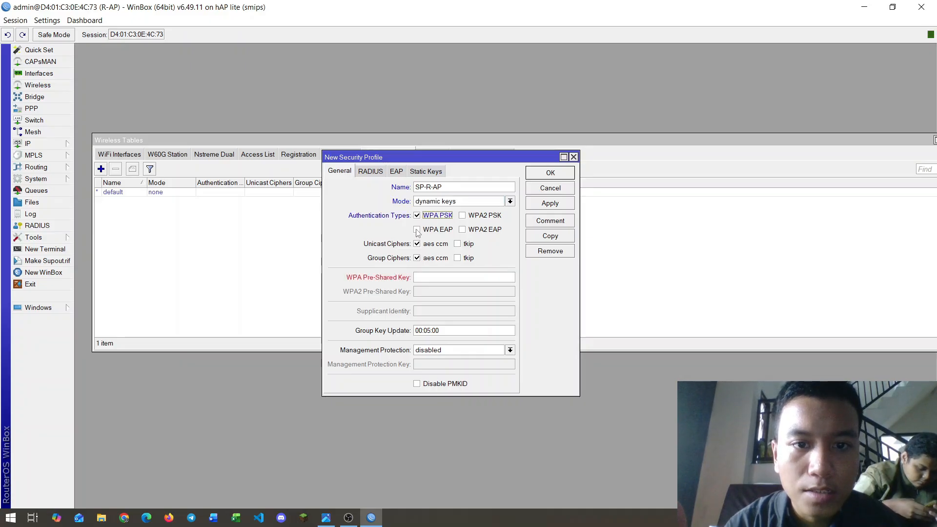
click(417, 230)
click(462, 229)
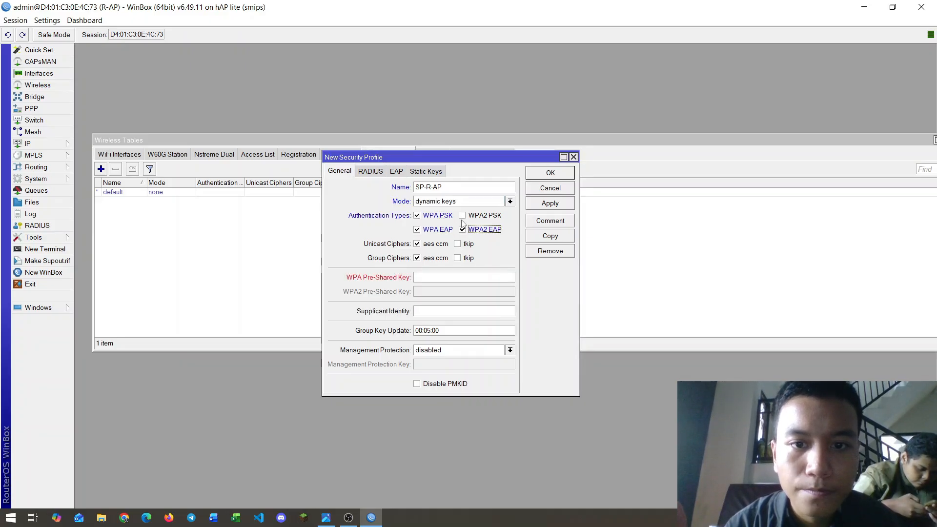
click(462, 215)
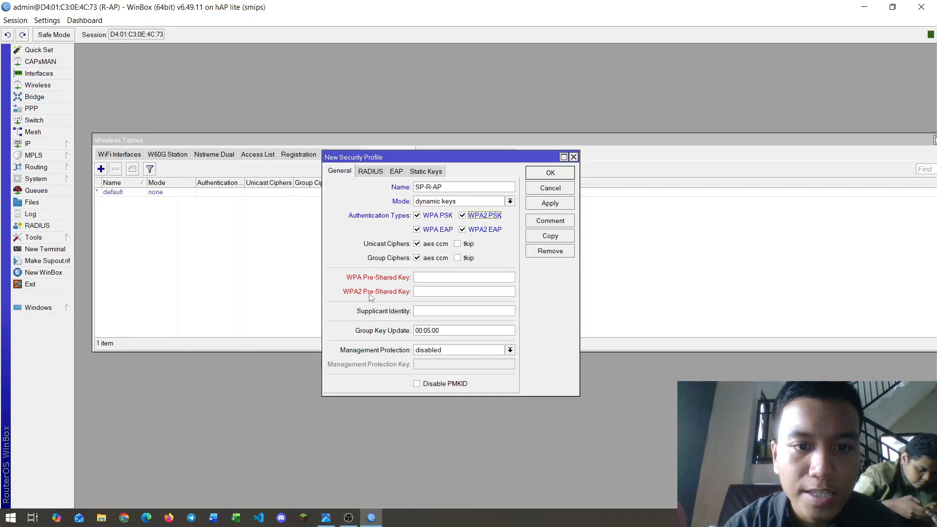
Step: Enter the WPA and WPA2 pre-shared keys, with passwords shown in plain text, and save the profile
click(428, 277)
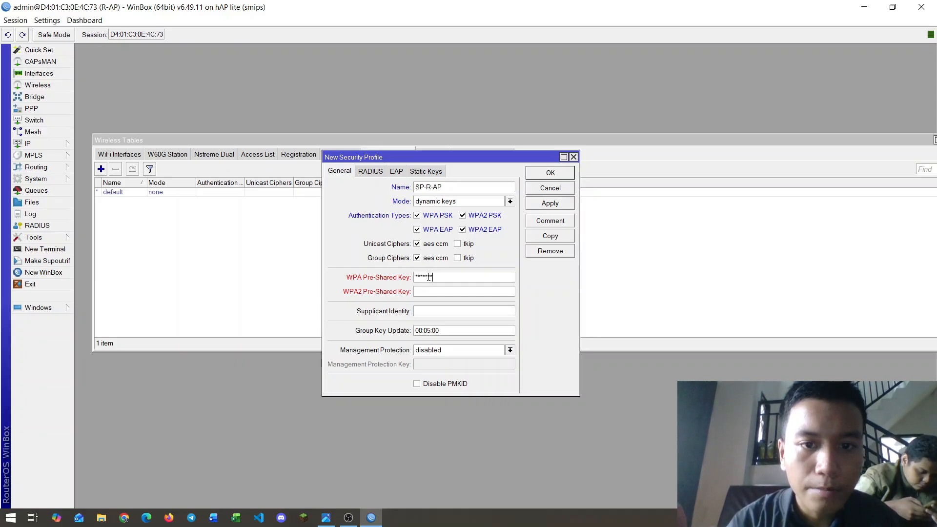
click(47, 20)
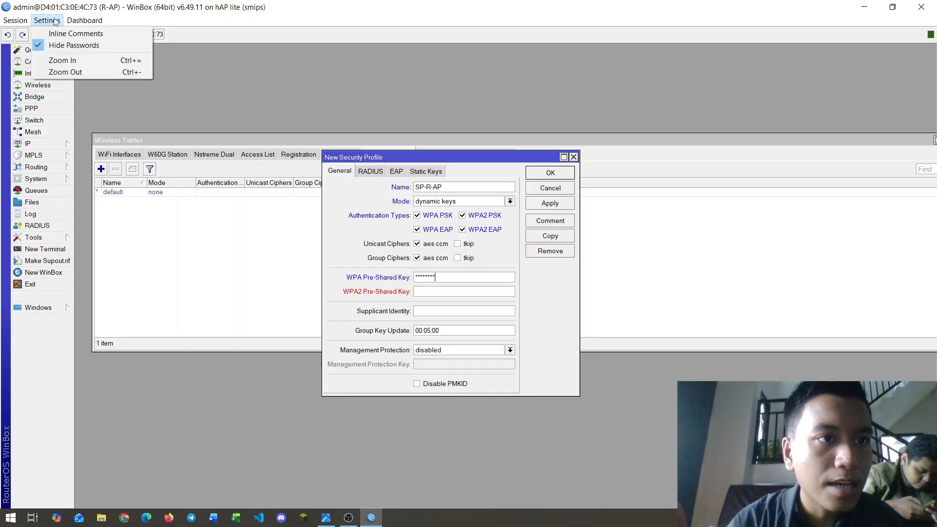
click(73, 45)
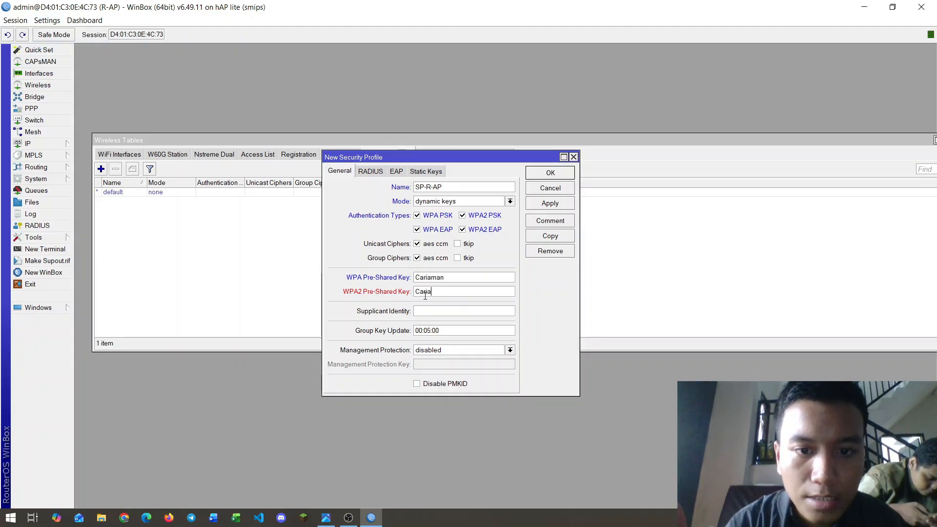
click(550, 203)
click(552, 173)
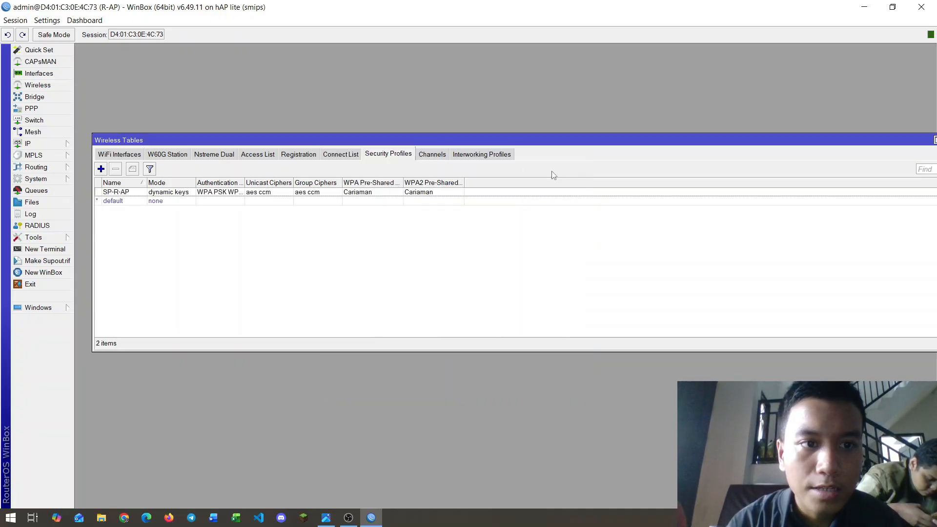
Step: Set wlan1 to ap bridge mode on the 2GHz-B/G/N band
click(130, 155)
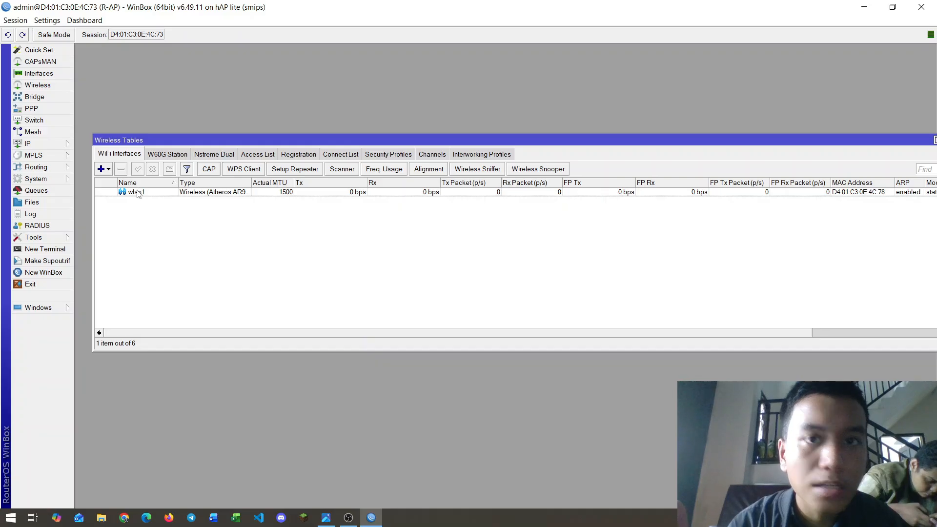
double_click(136, 192)
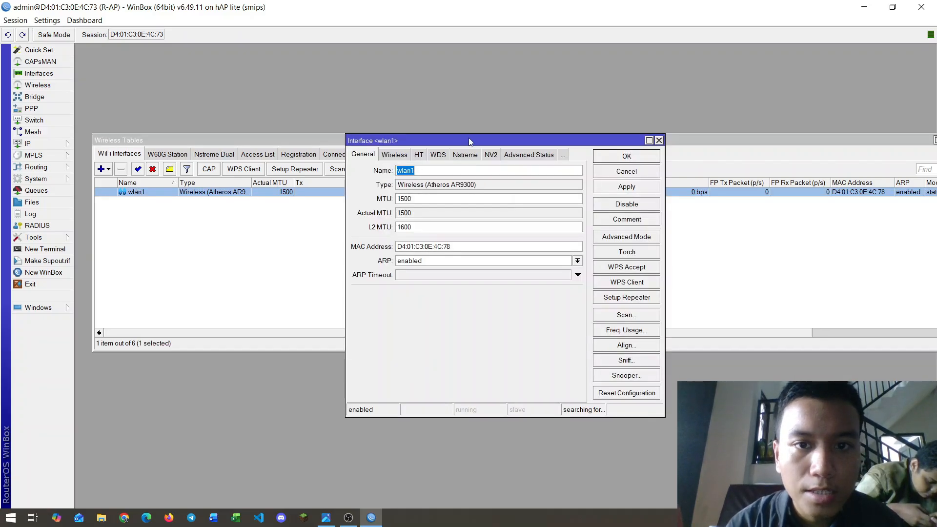
drag(470, 142, 428, 143)
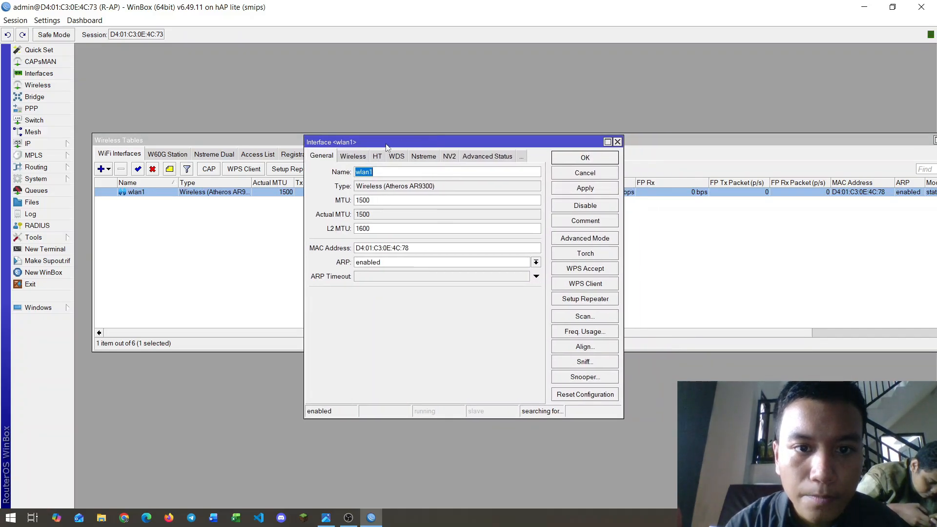
click(358, 158)
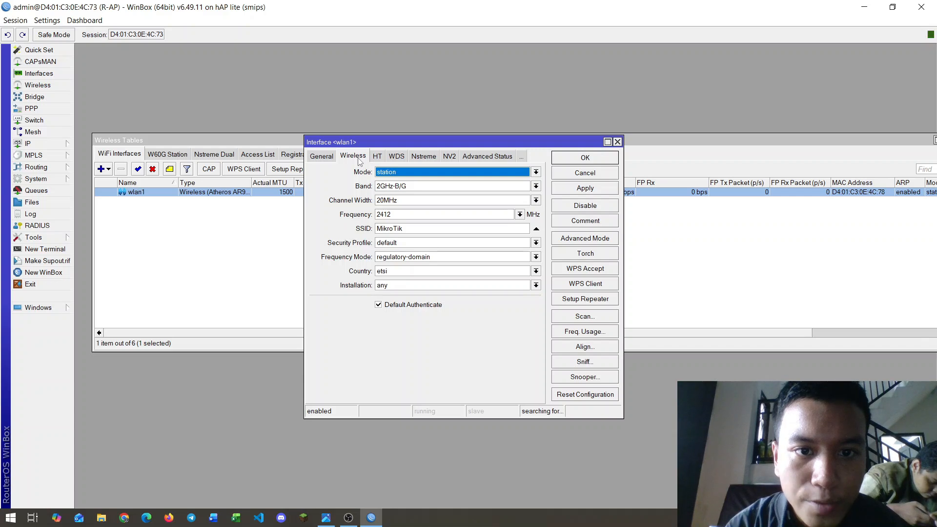
click(536, 172)
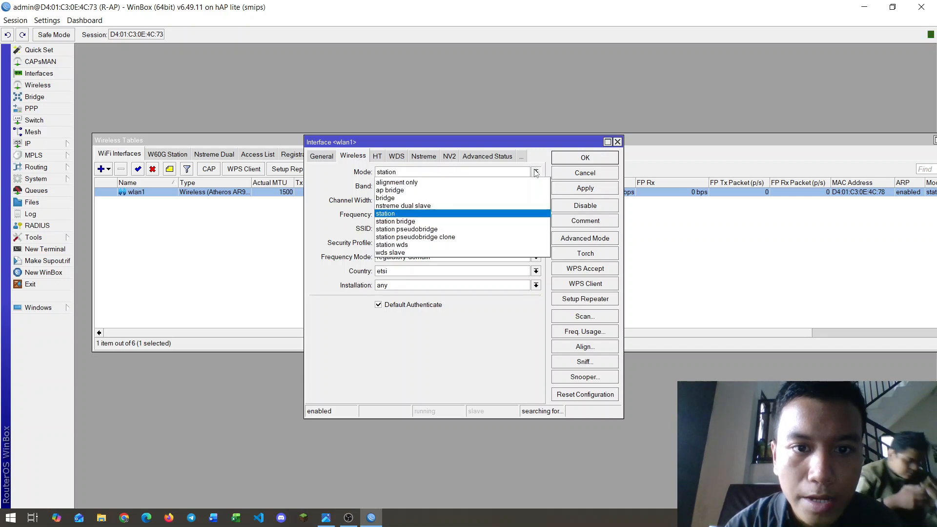
click(393, 191)
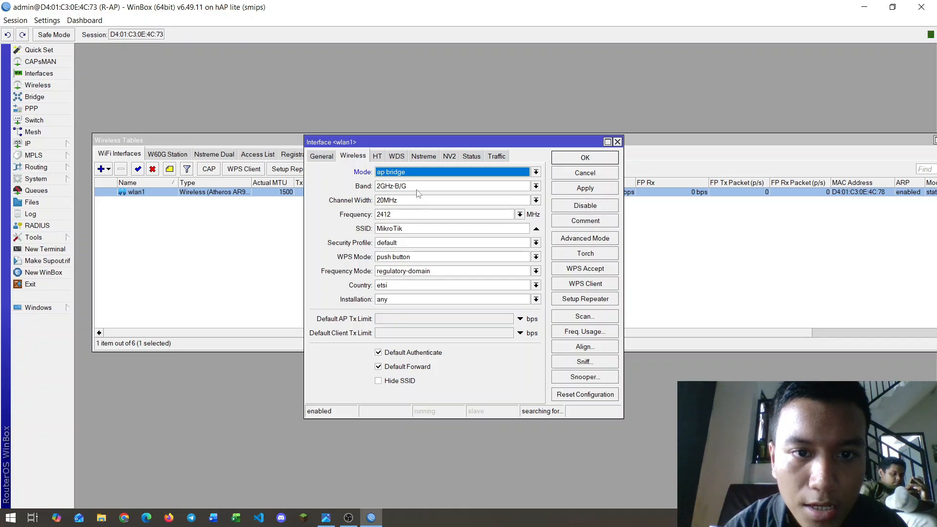
click(536, 186)
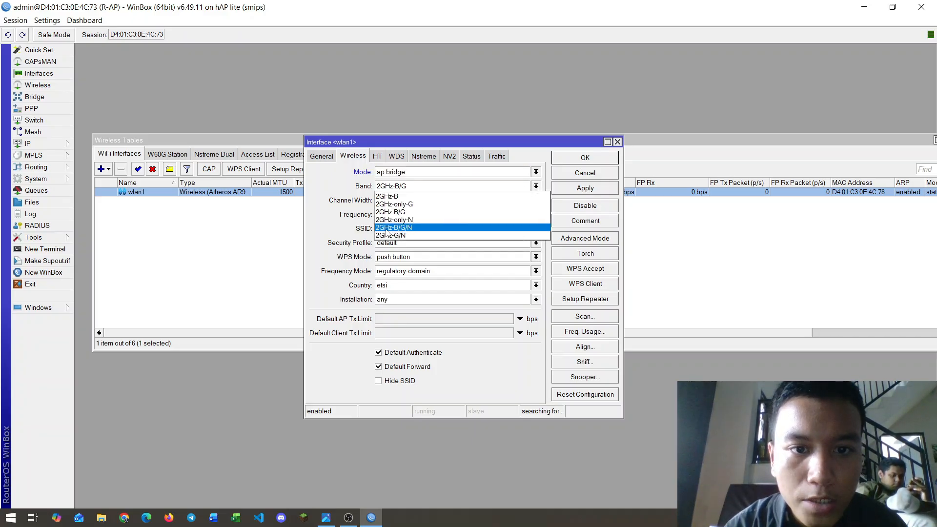
click(405, 227)
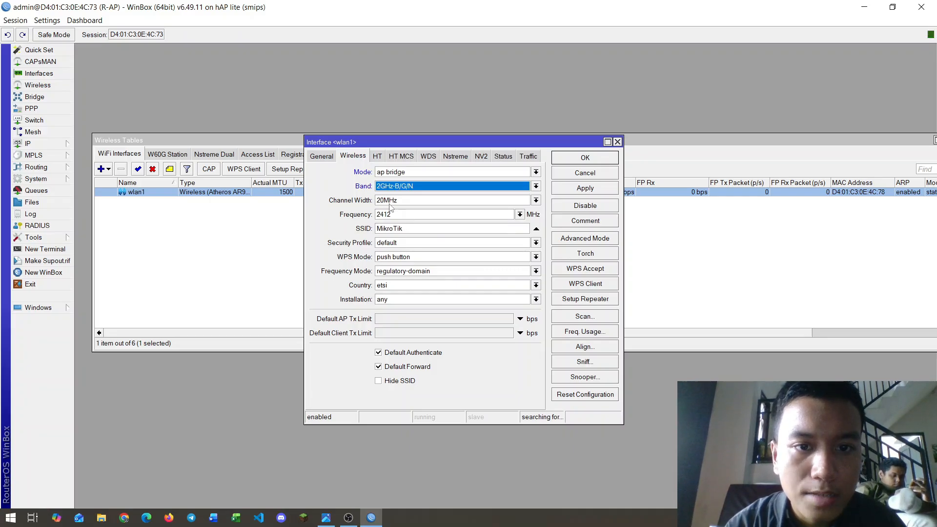
Step: Replace wlan1's SSID with the topology's network name and assign security profile SP-R-AP
click(409, 230)
double_click(409, 229)
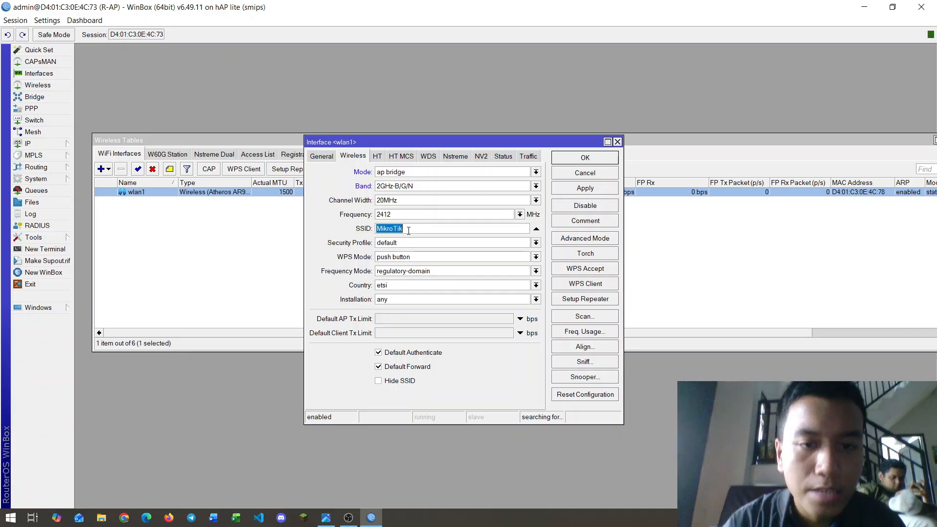
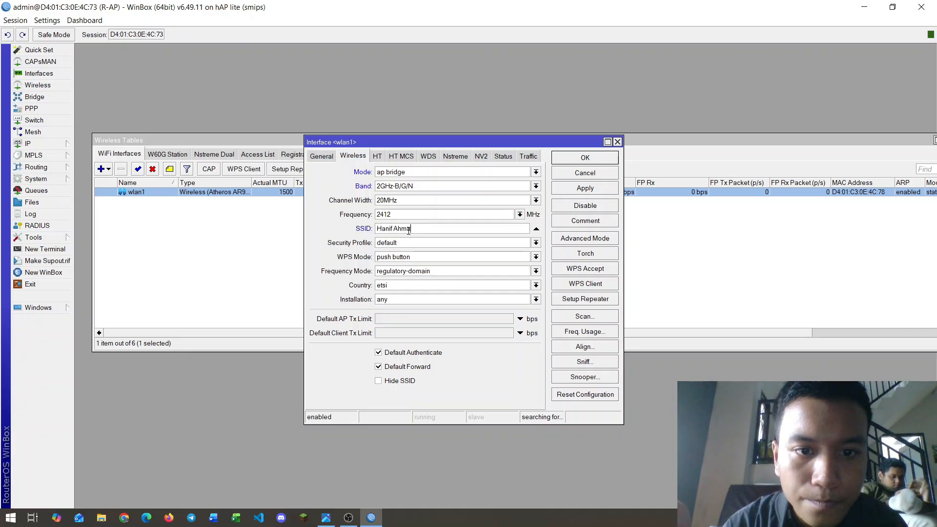
click(536, 243)
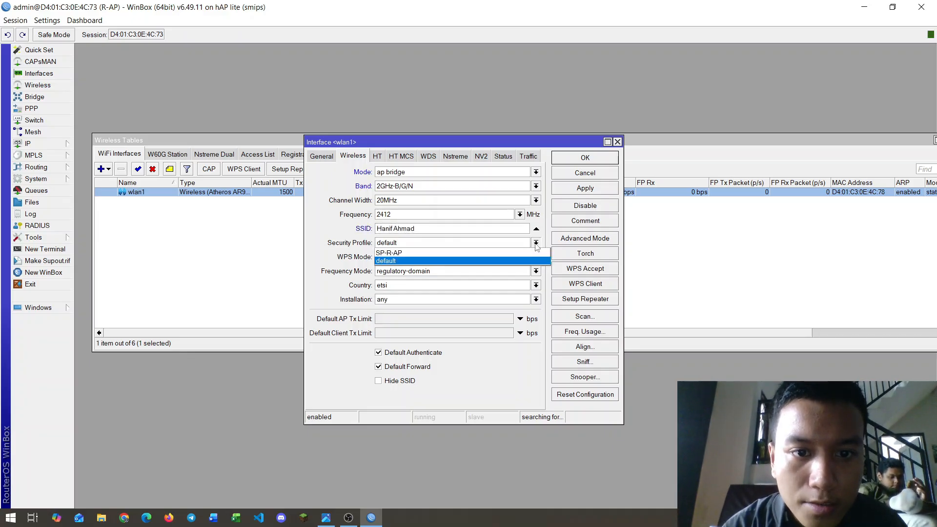
click(389, 254)
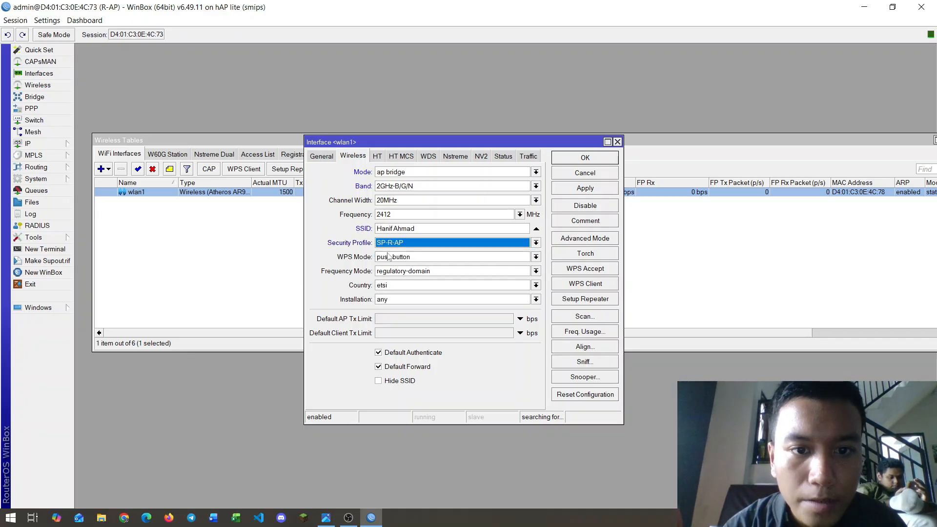
click(581, 190)
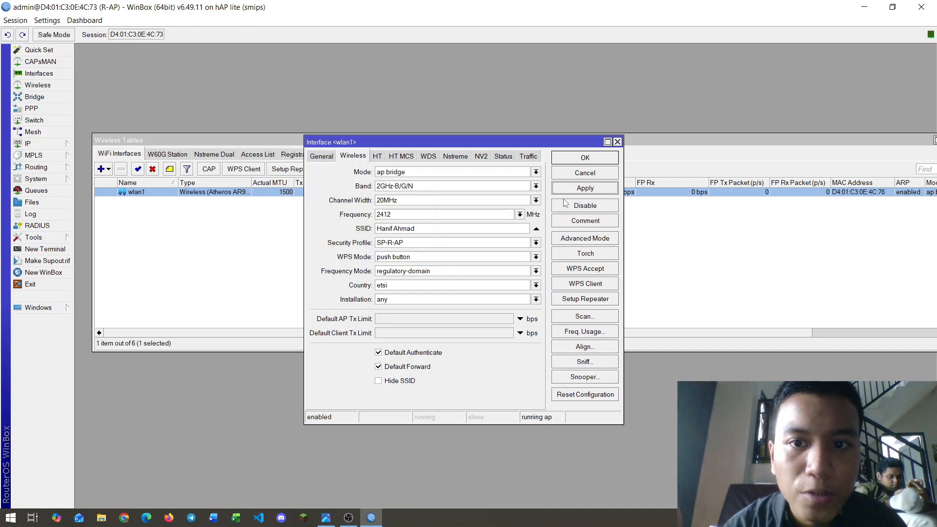
click(578, 159)
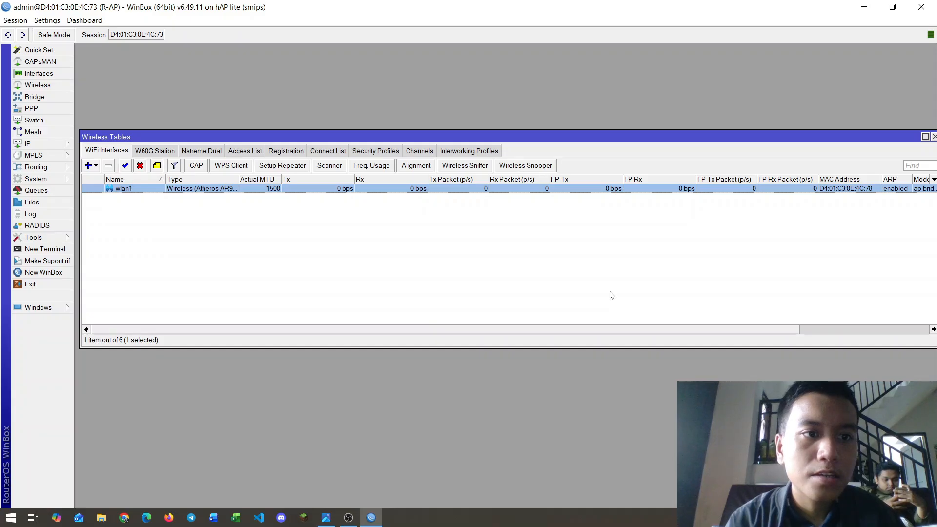
Step: Close the Wireless Tables and bring up the IP address list
click(933, 137)
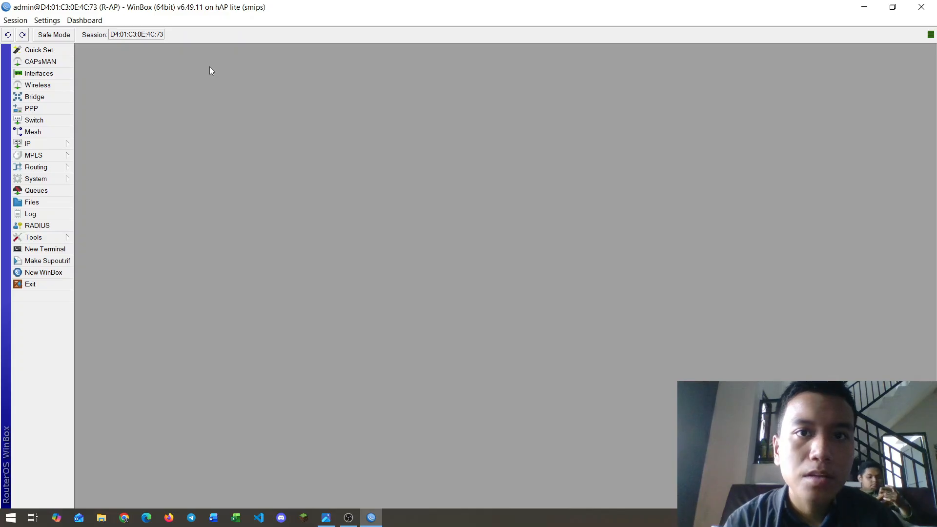
click(64, 144)
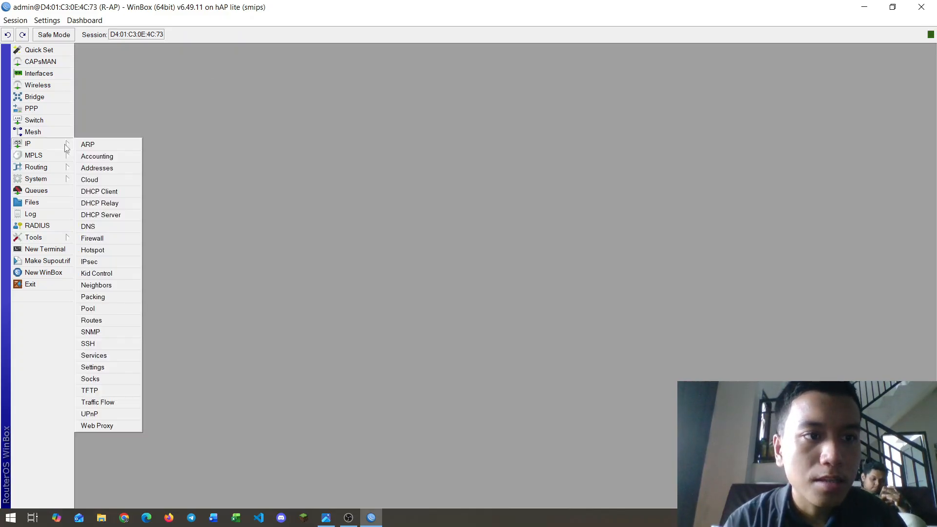
click(101, 168)
key(alt+Tab)
key(Tab)
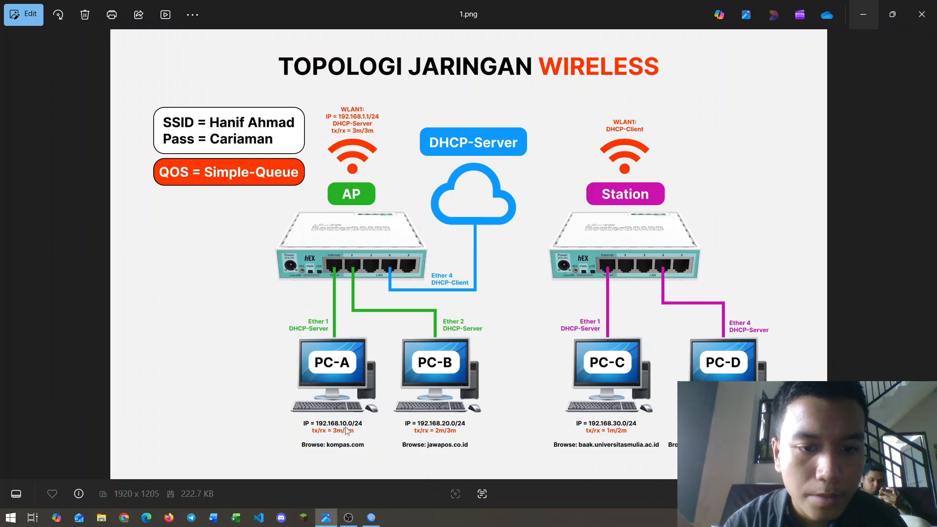
key(alt+Tab)
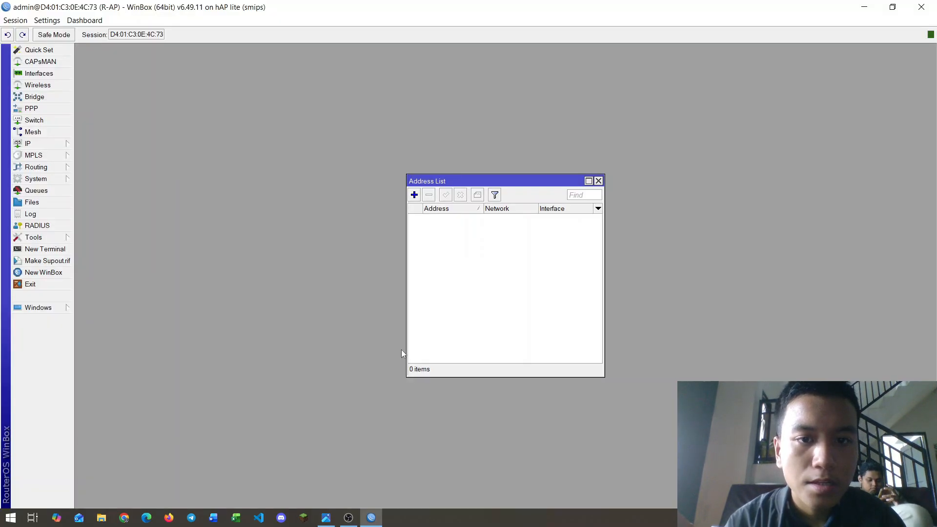
Step: Add address 192.168.10.1/24 on ether1, checking it against the topology diagram
click(415, 195)
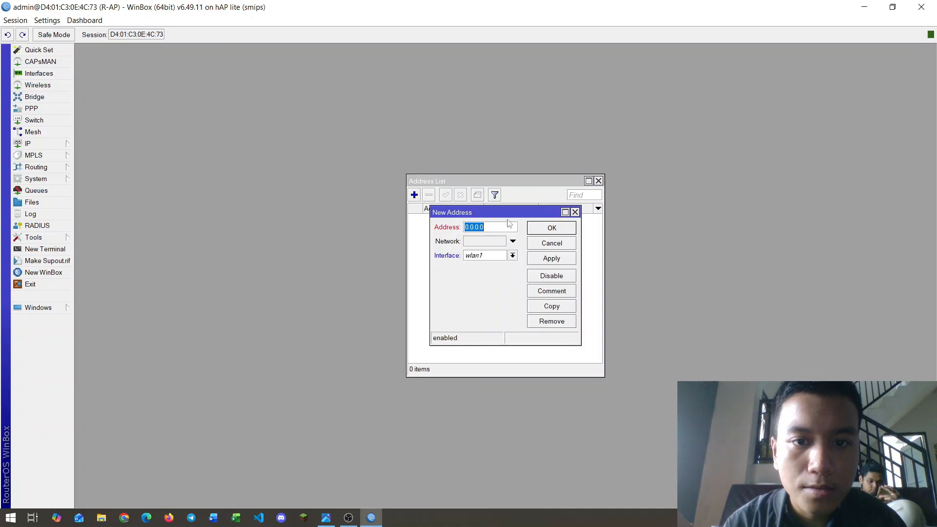
click(513, 255)
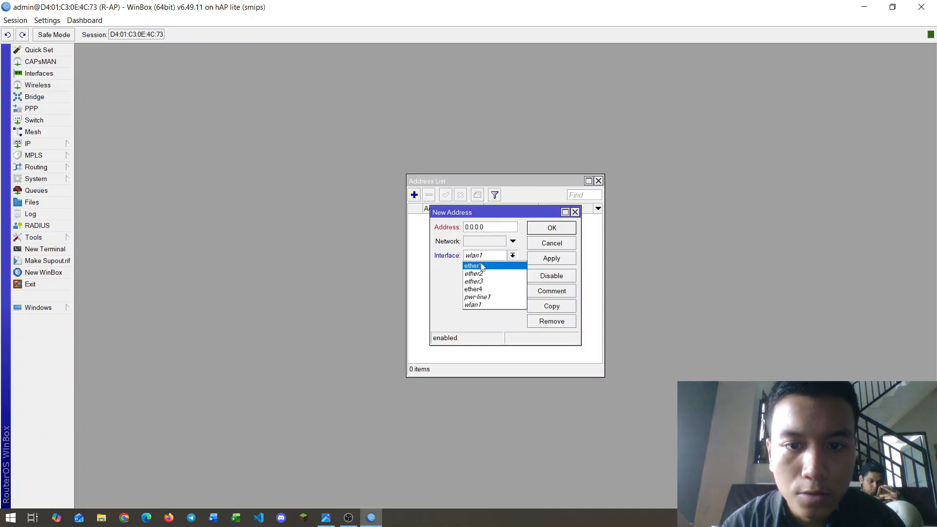
click(483, 265)
double_click(489, 227)
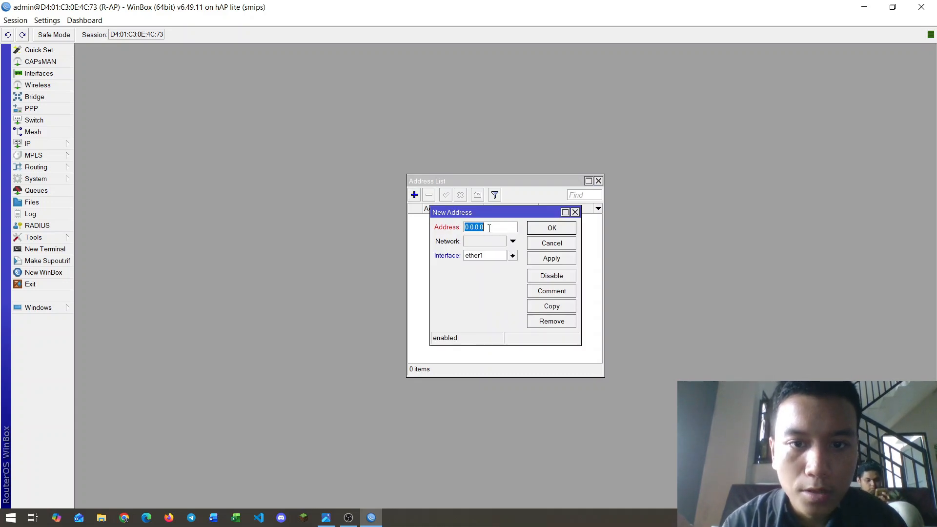
text(192.168.10.1/24)
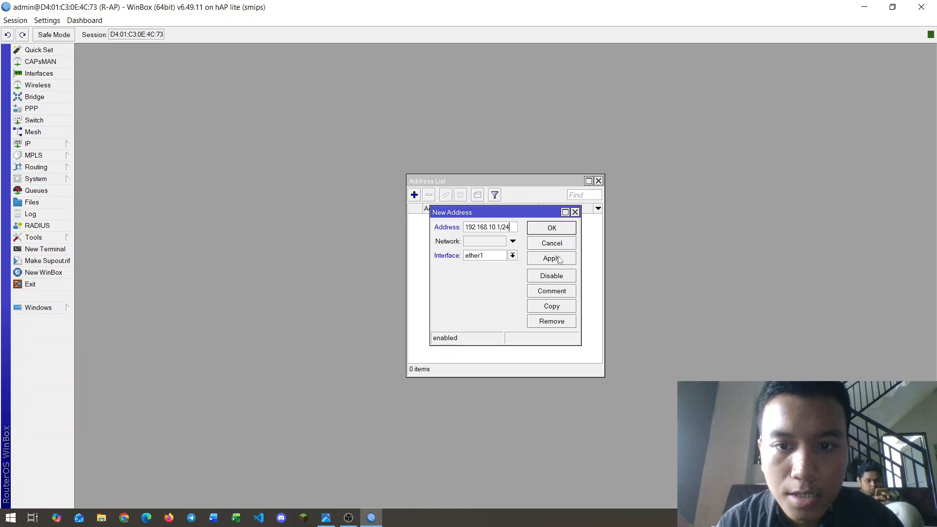
click(559, 258)
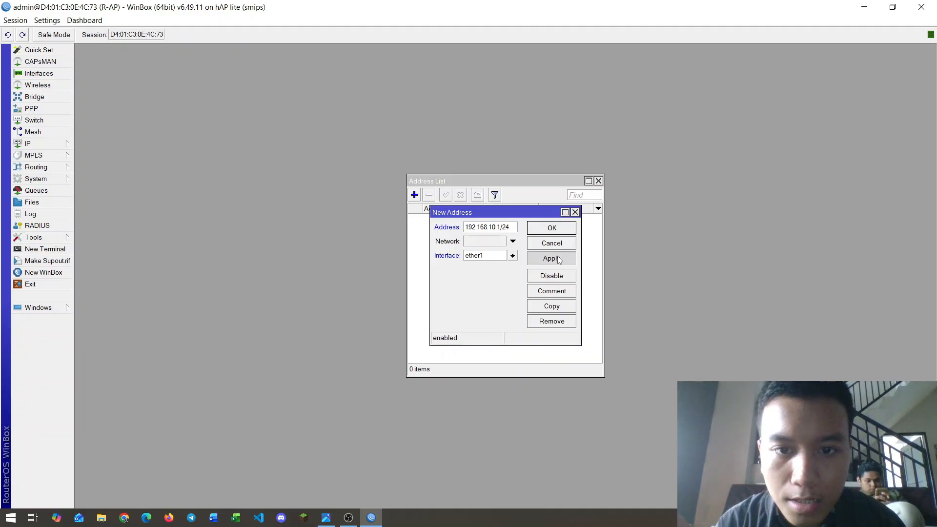
click(560, 231)
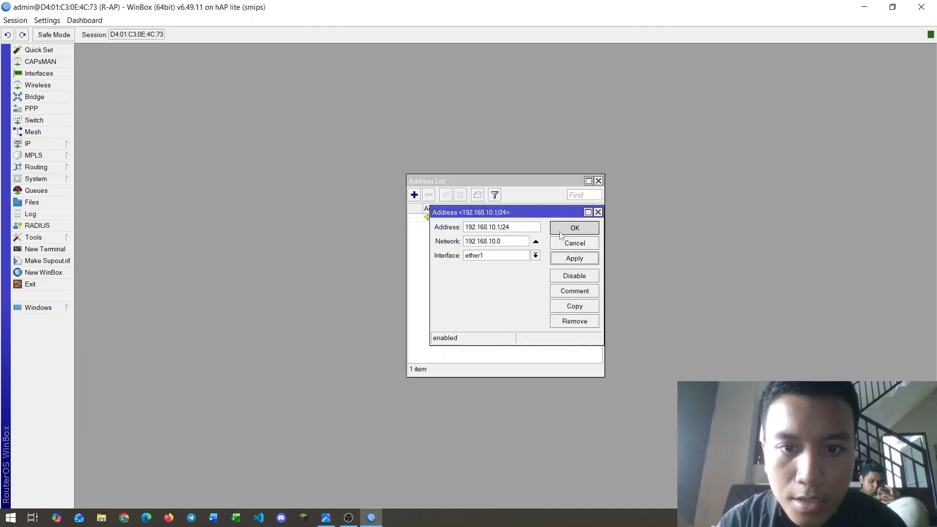
key(alt+Tab)
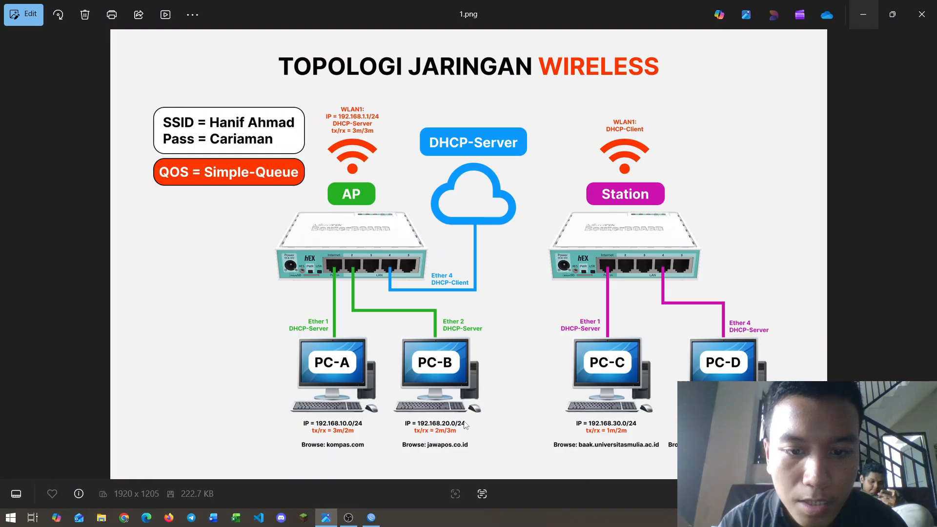
key(alt+Tab)
Step: Add address 192.168.20.1/24 on ether2, then switch to the topology diagram
click(414, 194)
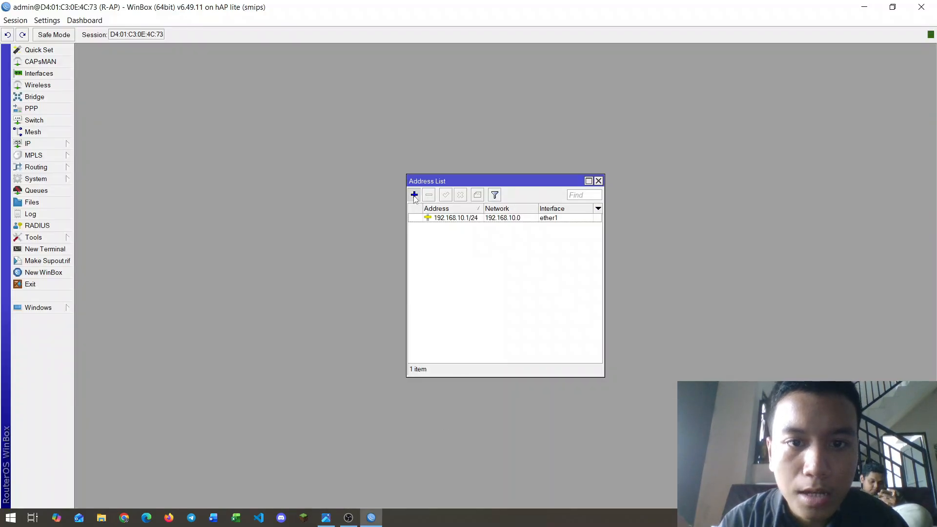
text(192.168.20.1/24)
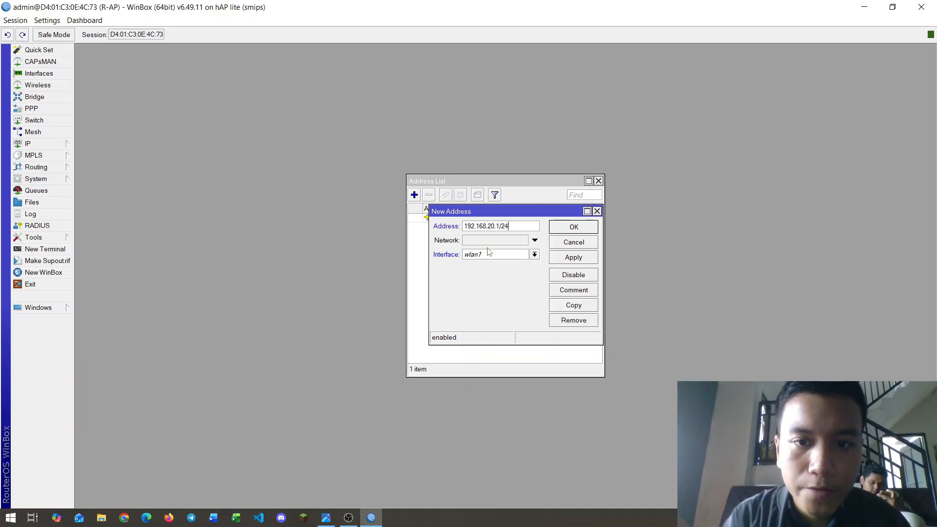
click(535, 254)
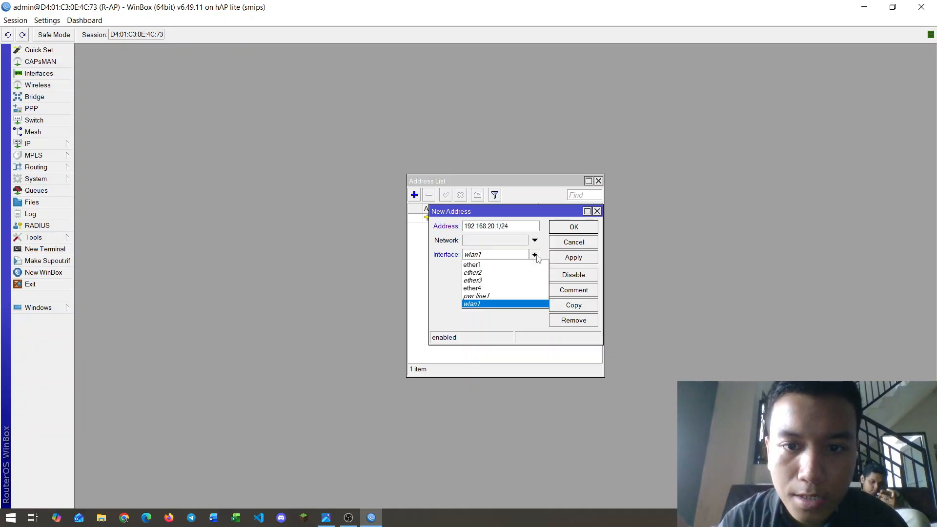
click(474, 272)
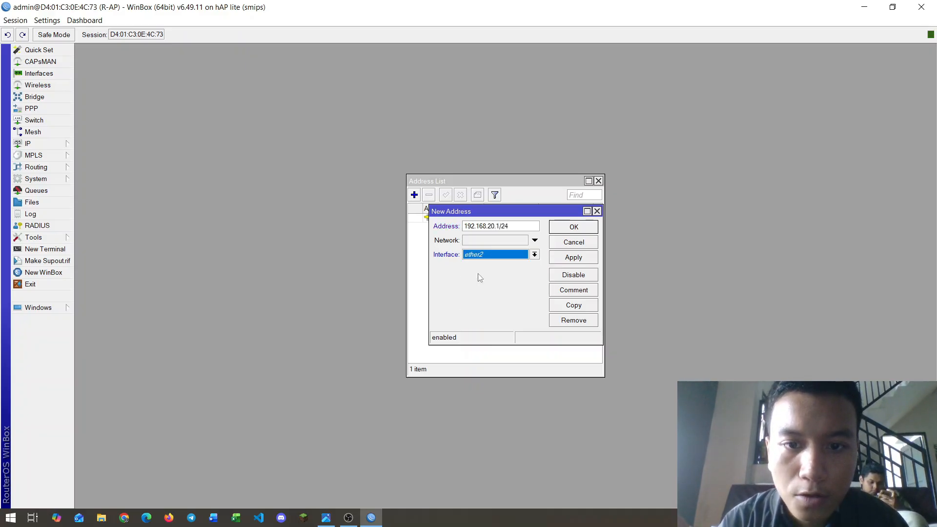
click(583, 258)
click(575, 227)
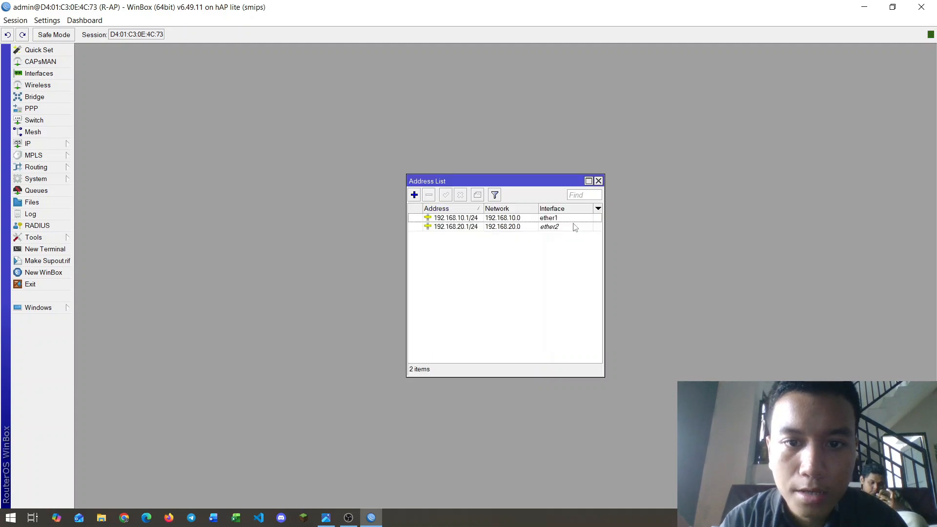
key(alt+Tab)
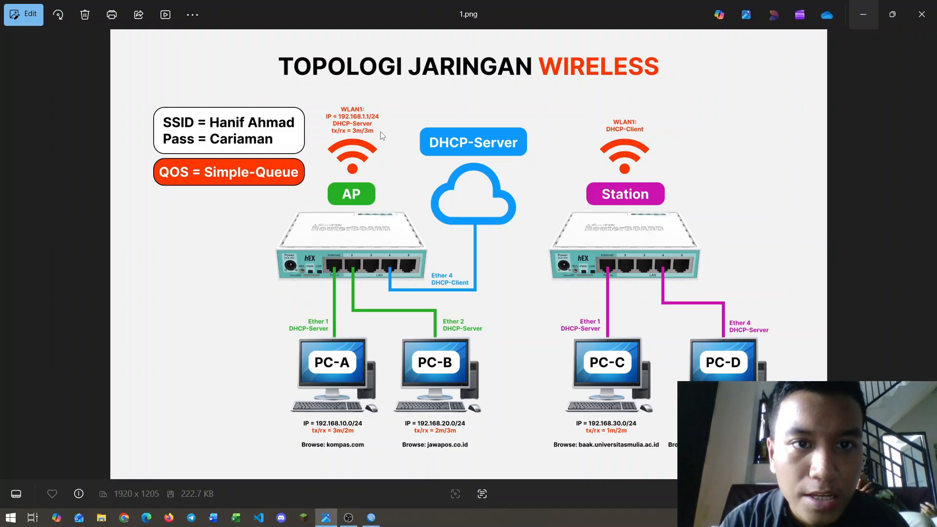
Step: Zoom into the diagram to read wlan1's address, then go back to WinBox
scroll(355, 119, up, 2)
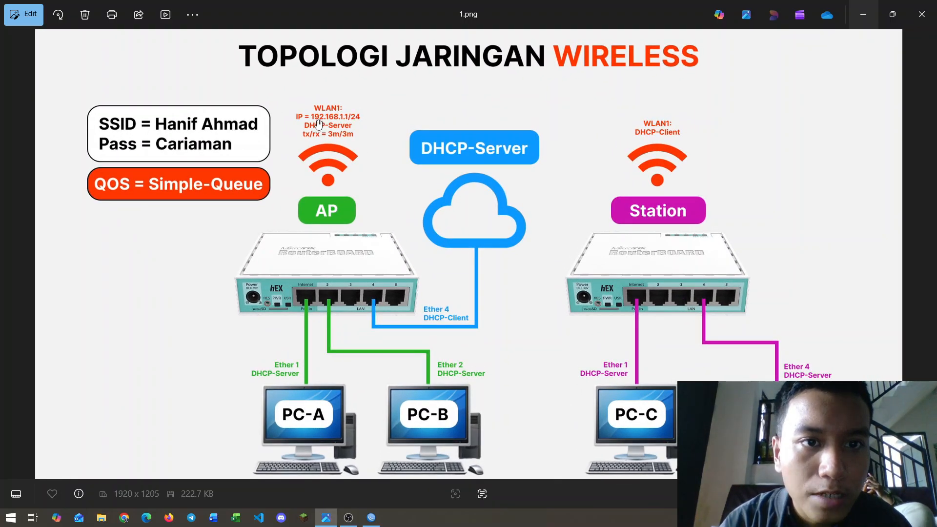
key(alt+Tab)
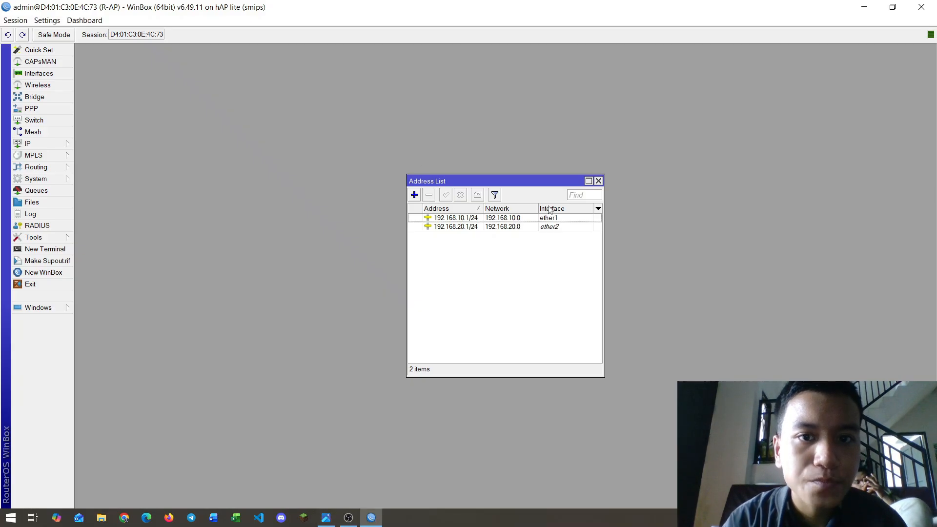
Step: Add address 192.168.1.1/24 on wlan1 and close the Address List window
click(414, 195)
text(192.168.1.1/24)
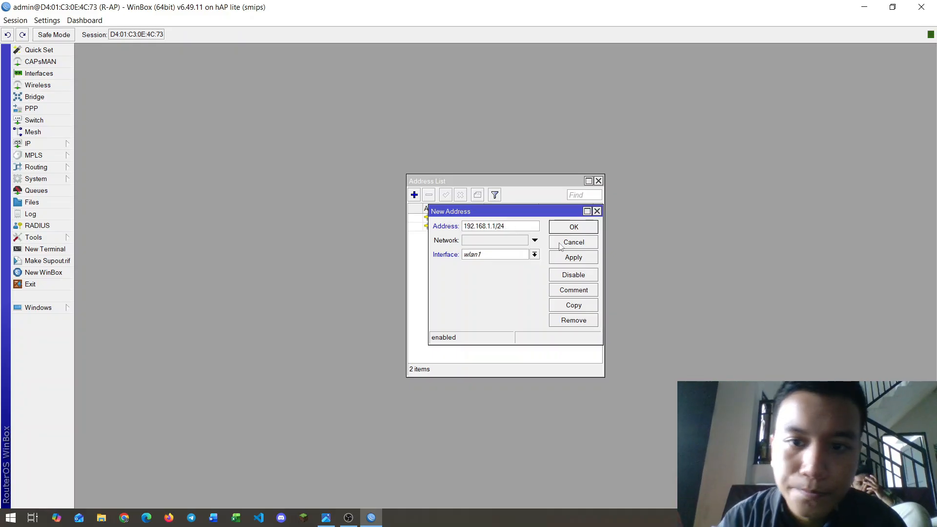
click(567, 258)
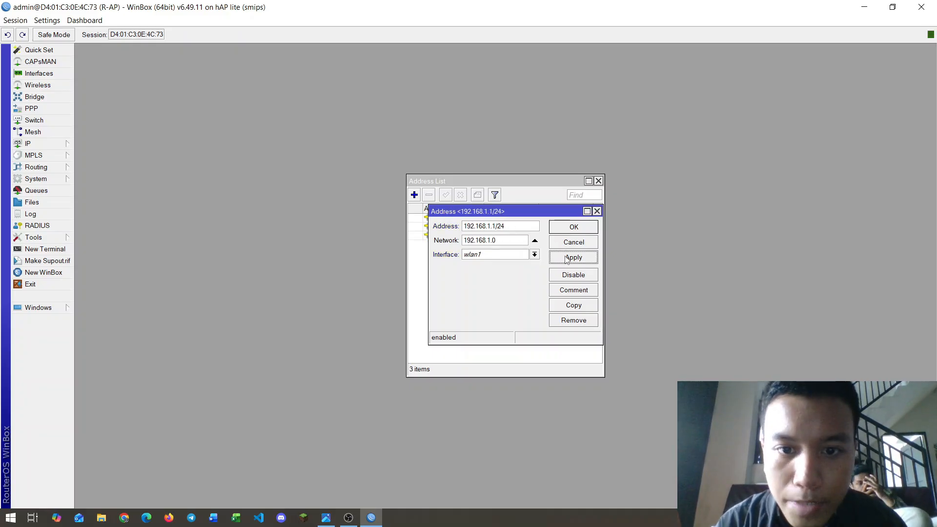
click(573, 231)
drag(500, 181, 442, 175)
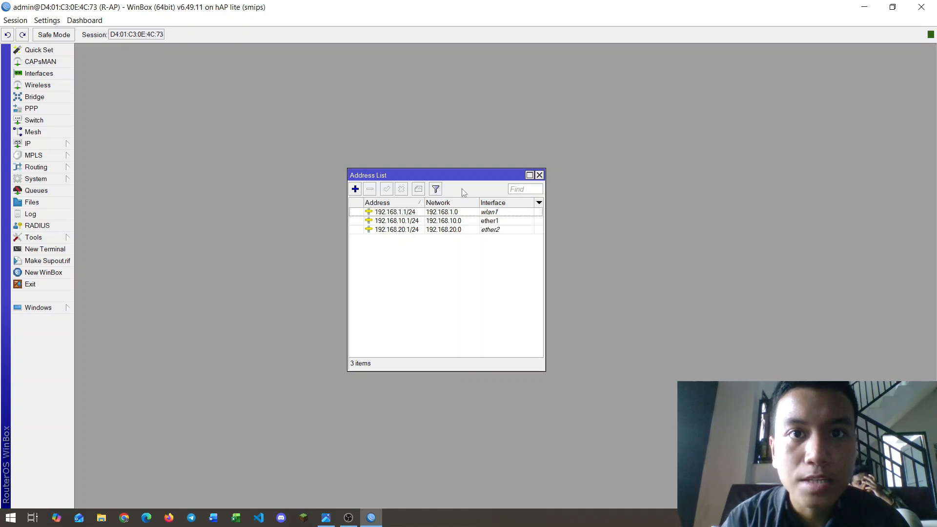
click(538, 176)
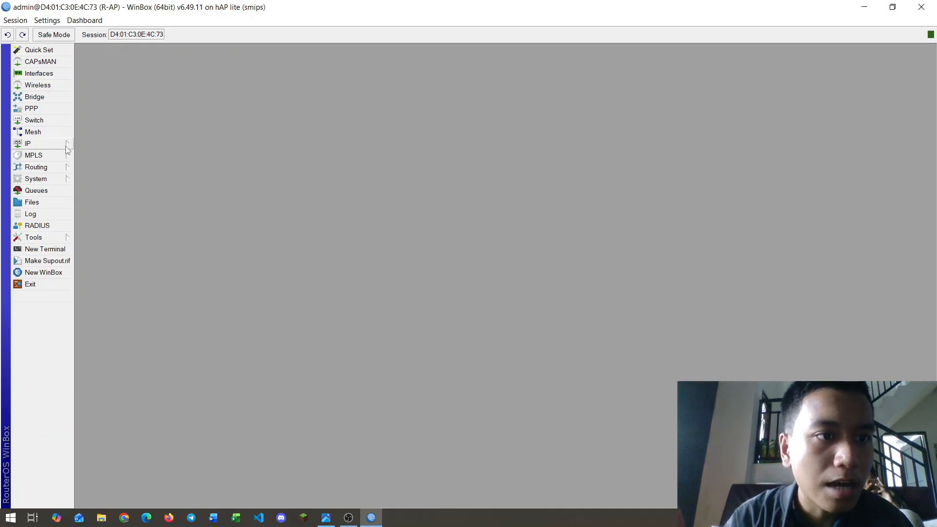
Step: Create a DHCP client on ether4 and close the DHCP Client list
click(65, 146)
click(118, 188)
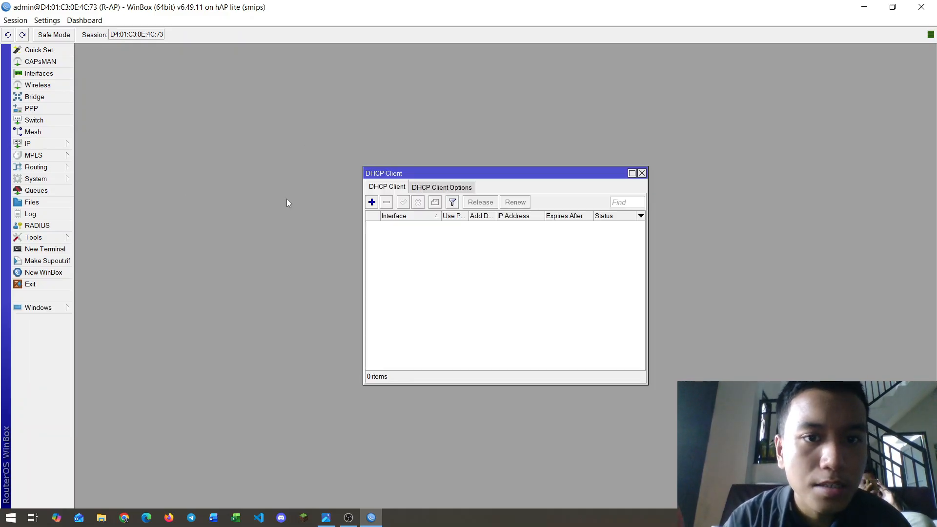
click(372, 202)
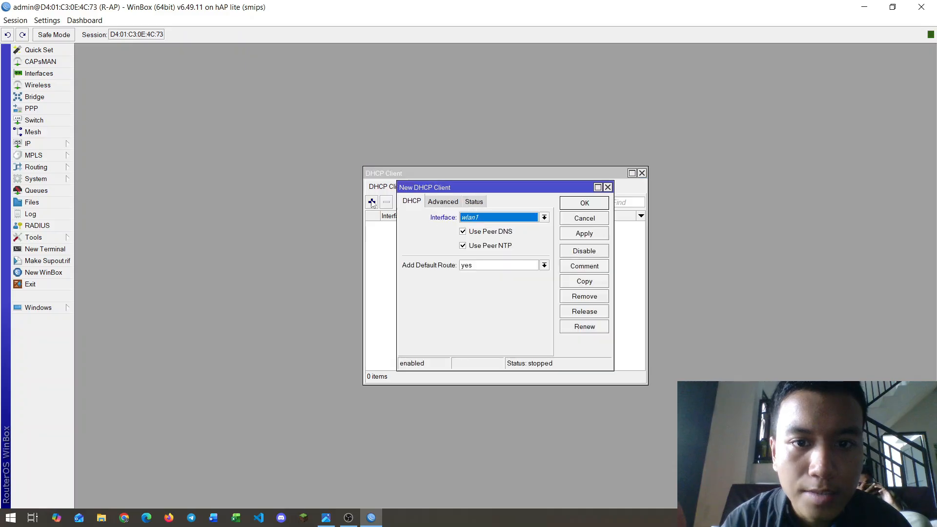
click(545, 218)
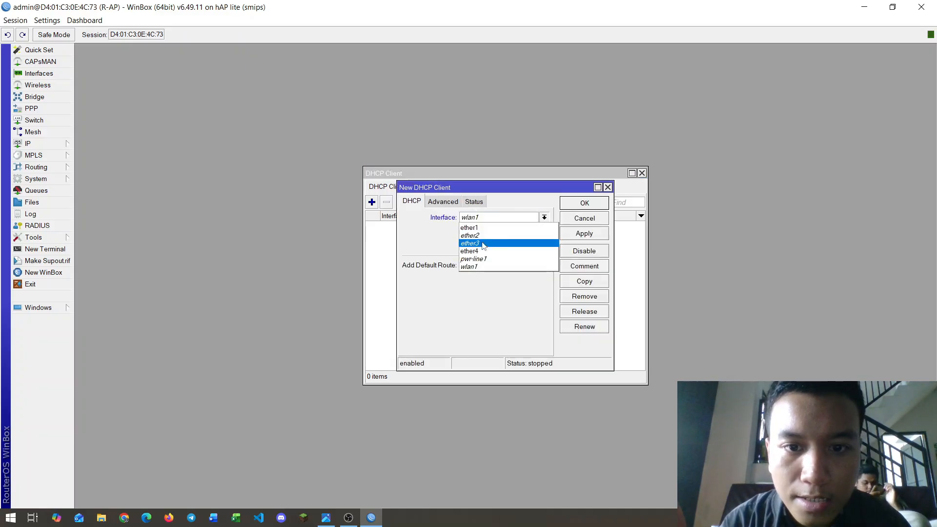
click(468, 251)
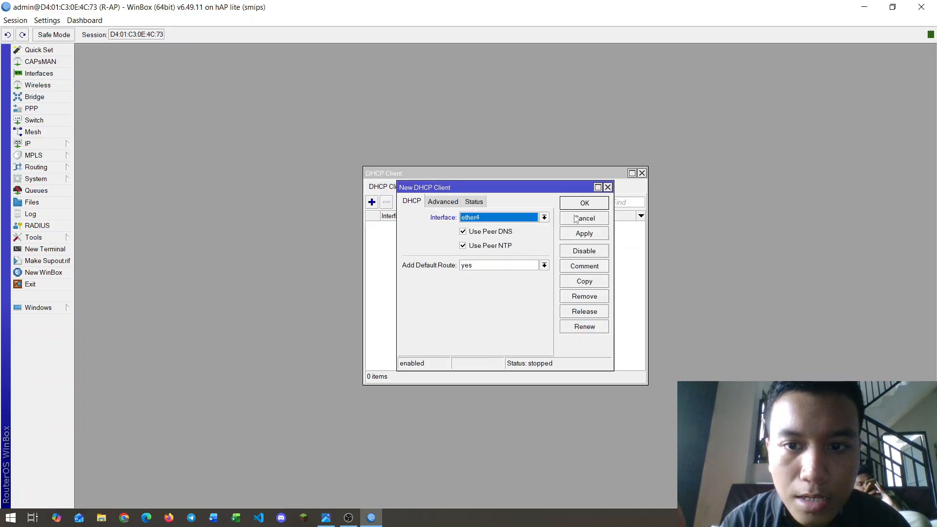
click(583, 235)
click(584, 204)
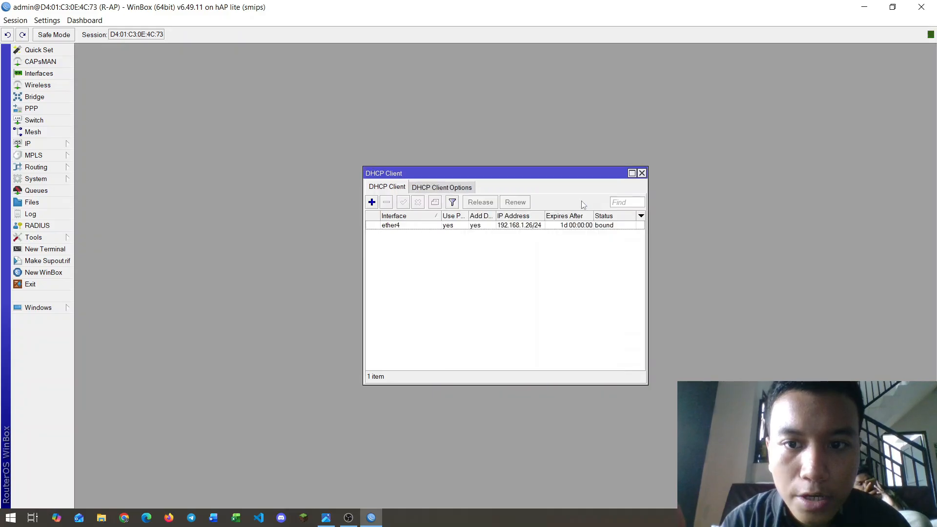
drag(488, 173, 442, 171)
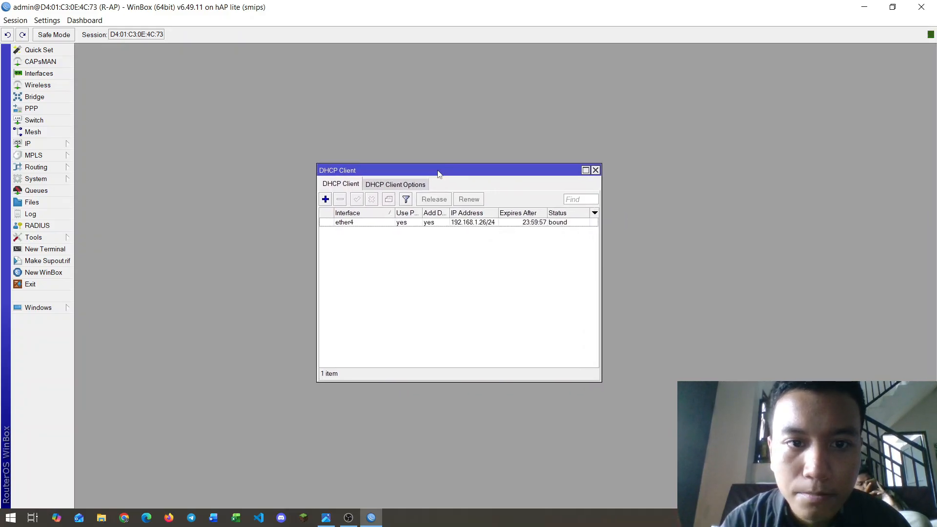
click(595, 171)
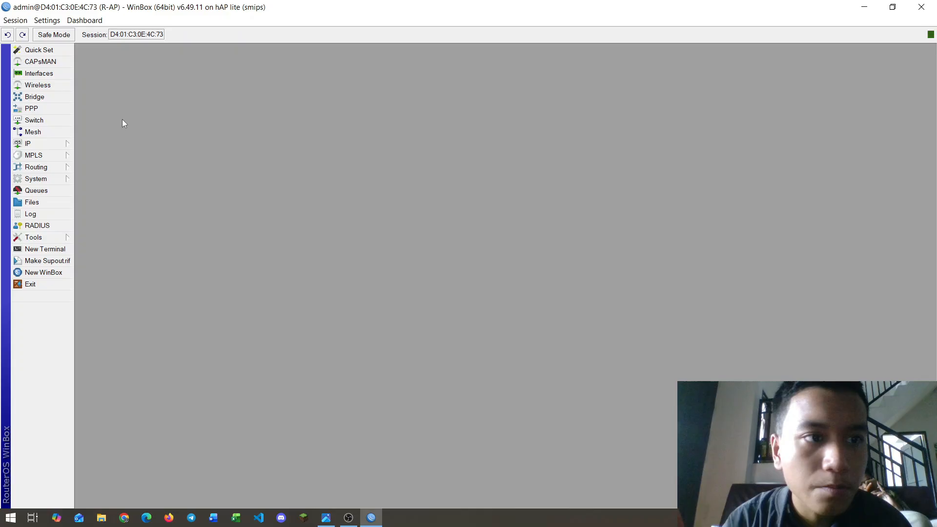
Step: Run DHCP Setup on ether1 with gateway 192.168.10.1, DNS 192.168.1.1 and a 00:10:00 lease
click(69, 144)
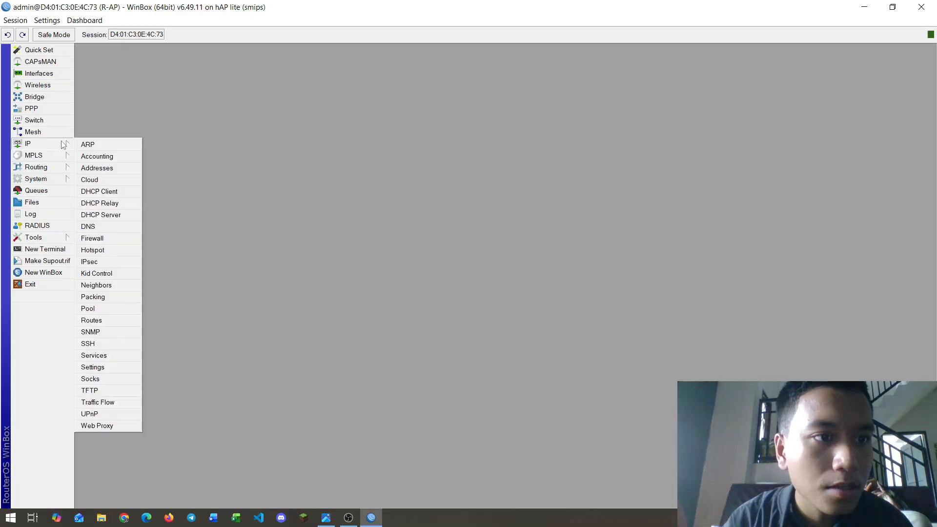
click(103, 215)
drag(345, 172, 317, 162)
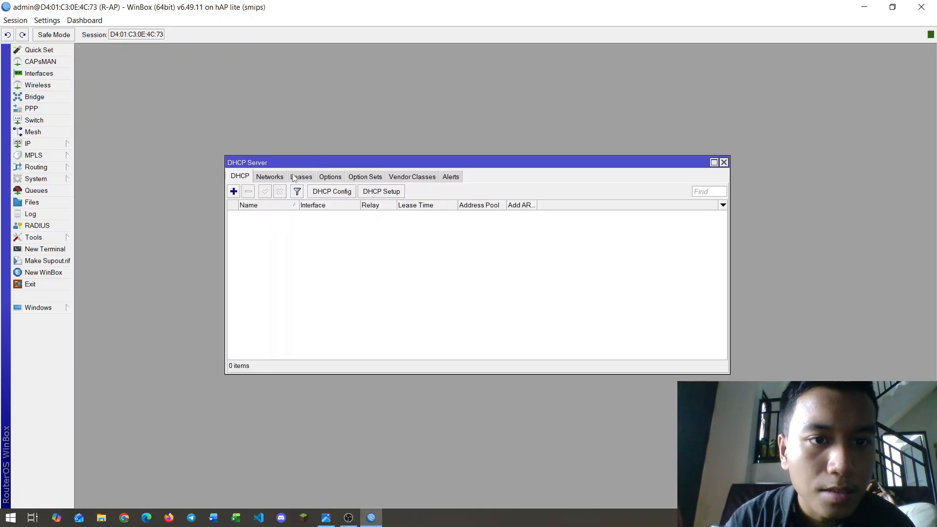
click(374, 193)
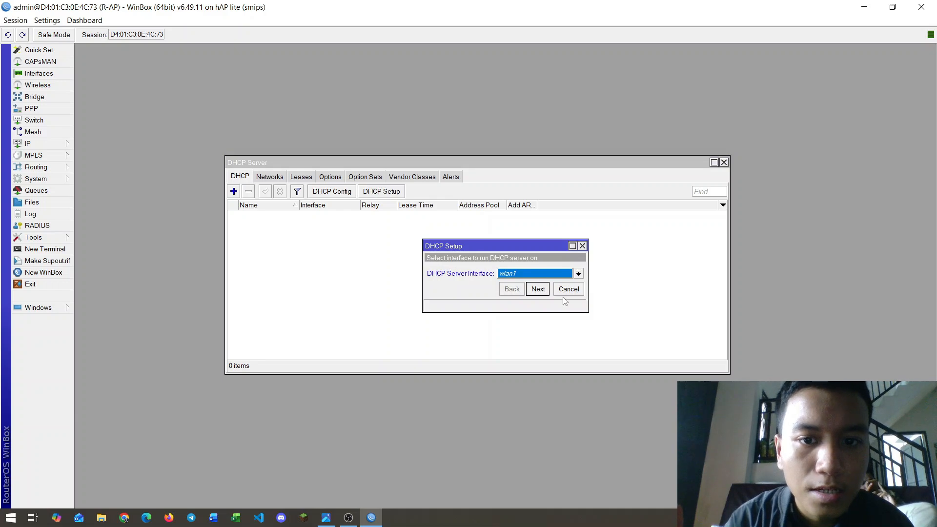
click(578, 274)
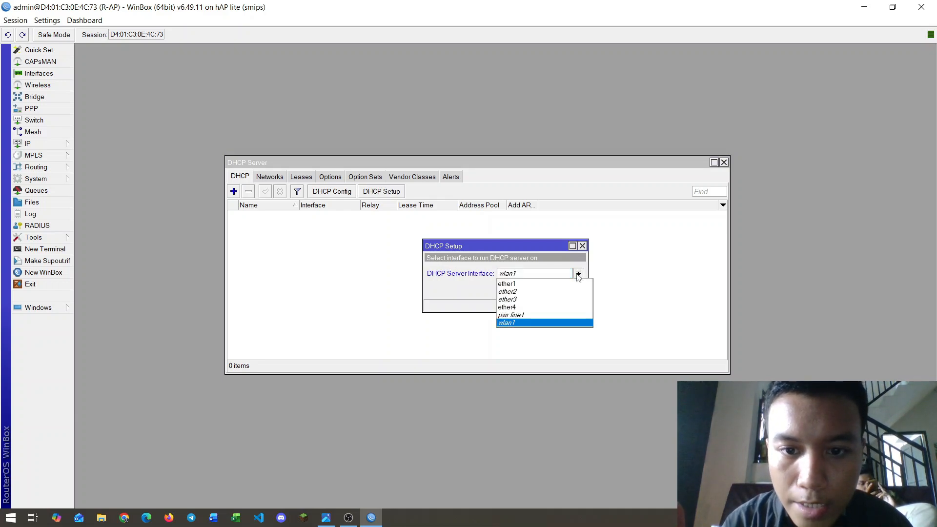
click(530, 284)
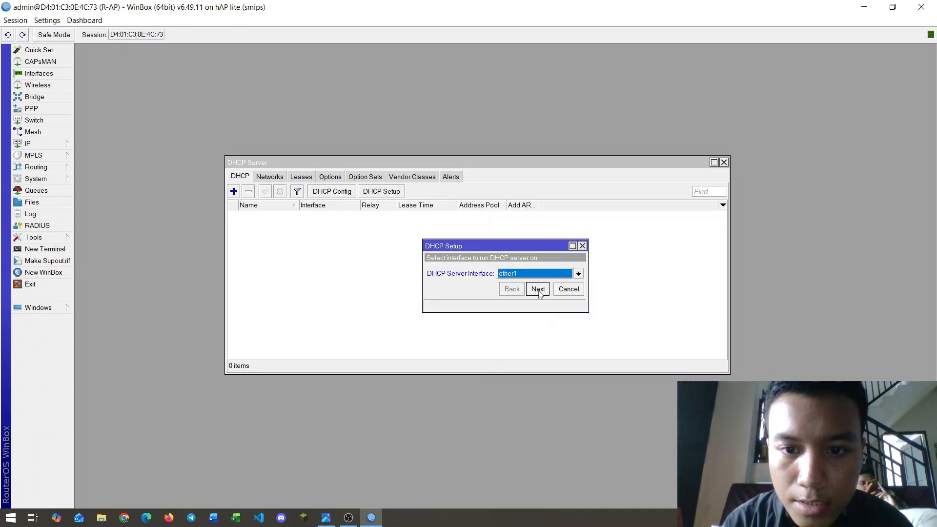
click(538, 289)
click(538, 290)
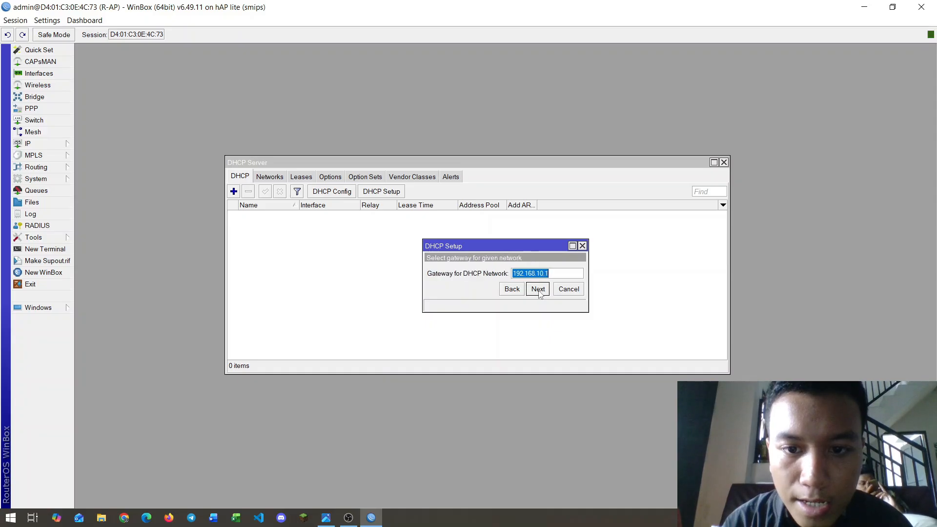
click(538, 289)
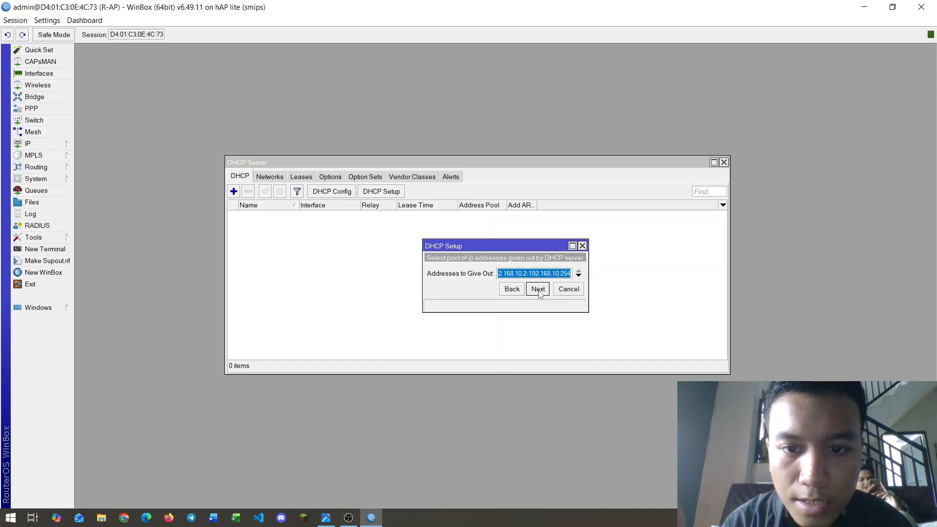
click(538, 290)
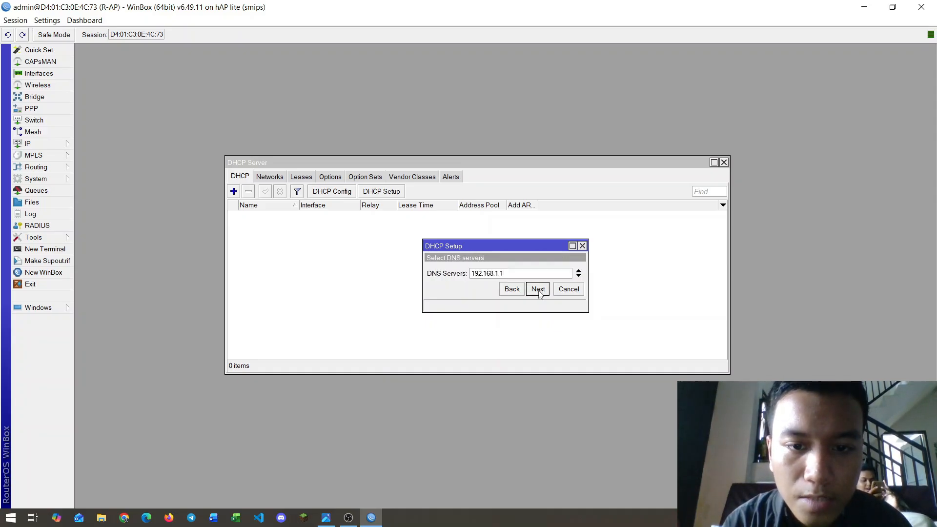
click(538, 289)
click(538, 290)
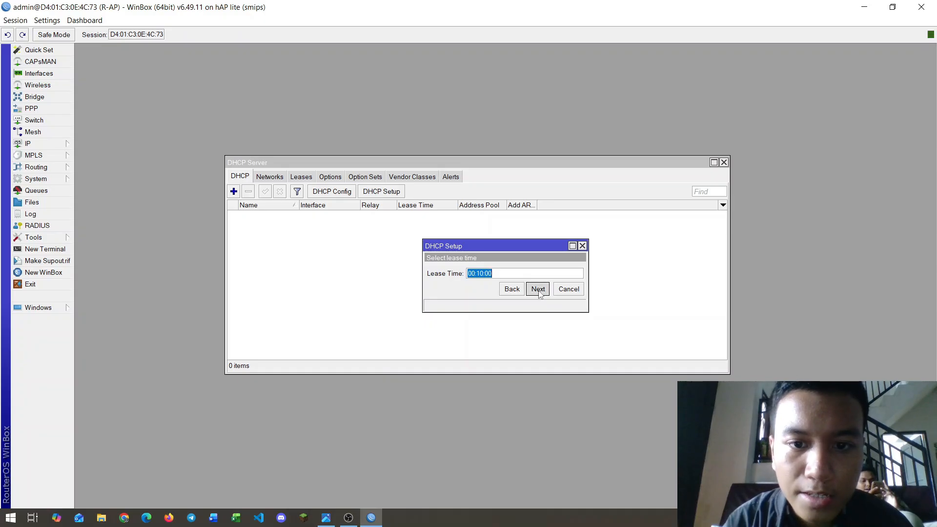
click(512, 272)
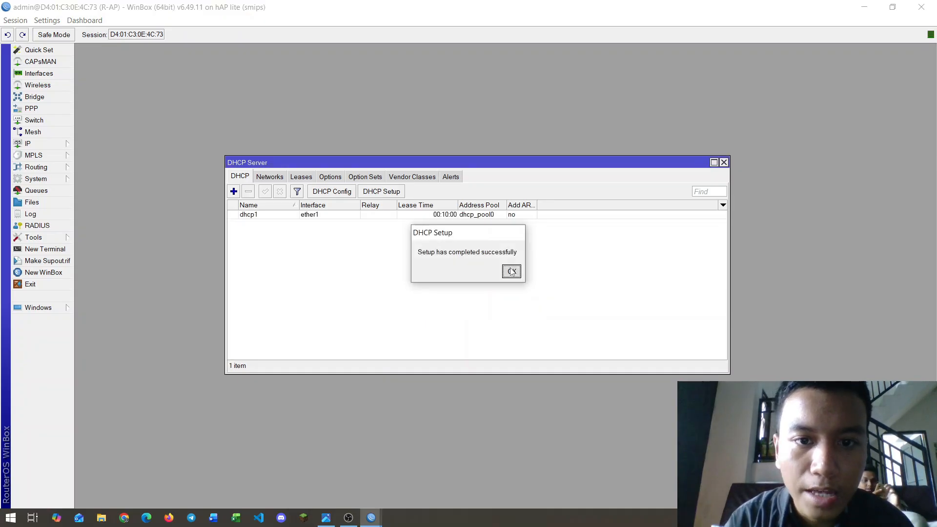
Step: Run DHCP Setup on ether2 with gateway 192.168.20.1 and default settings, then close the server list
click(376, 195)
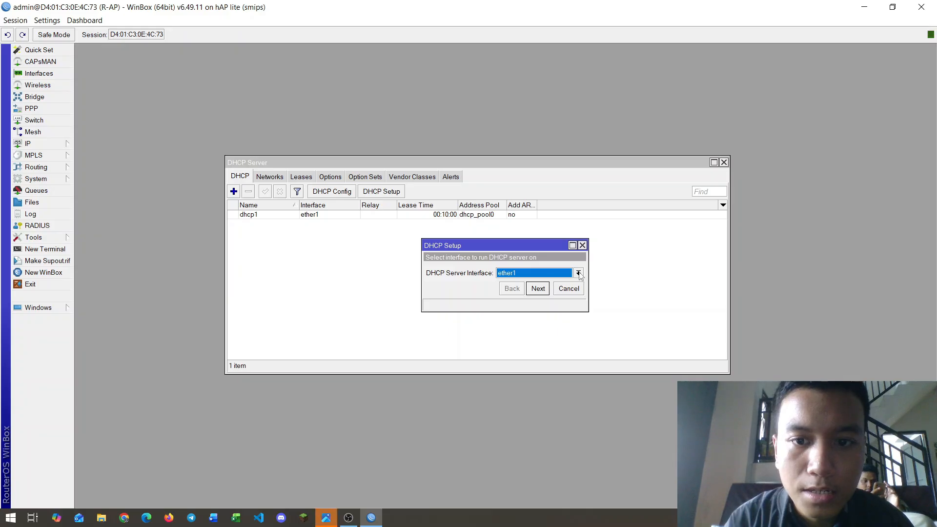
click(579, 274)
click(503, 291)
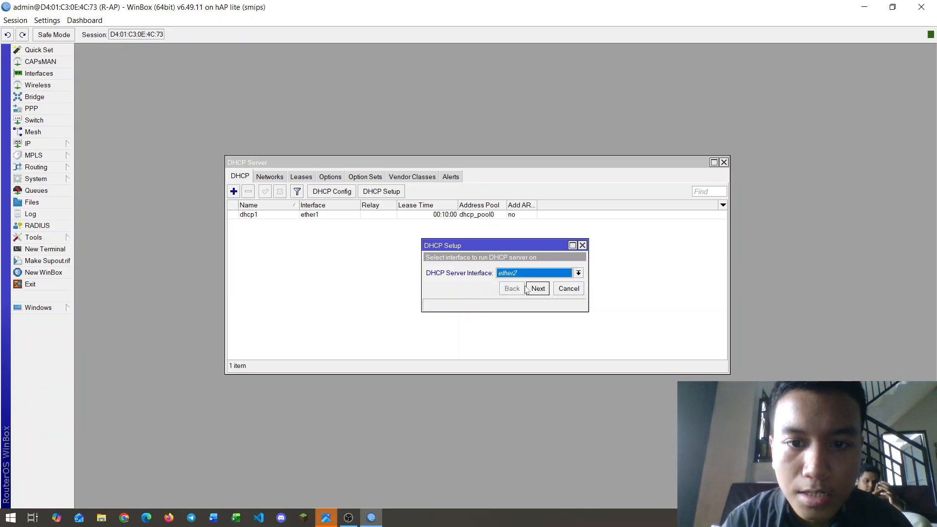
click(538, 289)
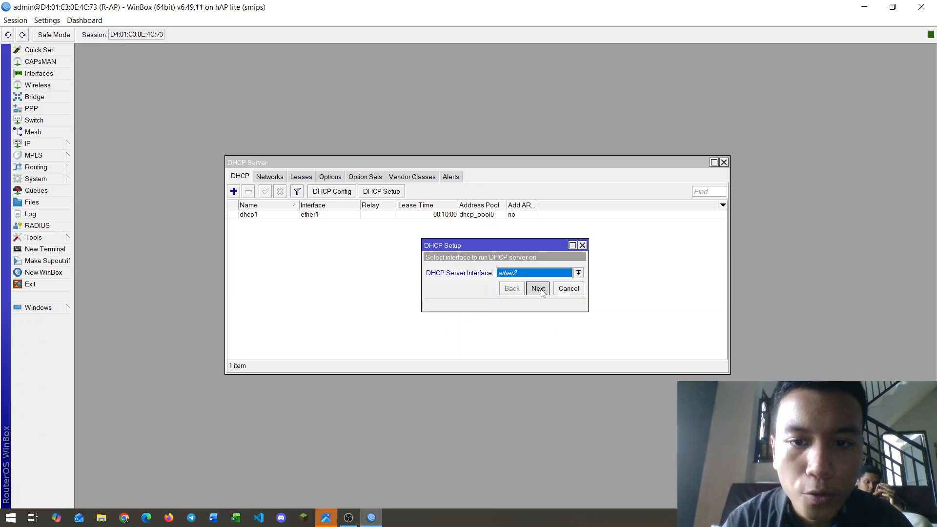
click(538, 289)
click(538, 289)
click(538, 288)
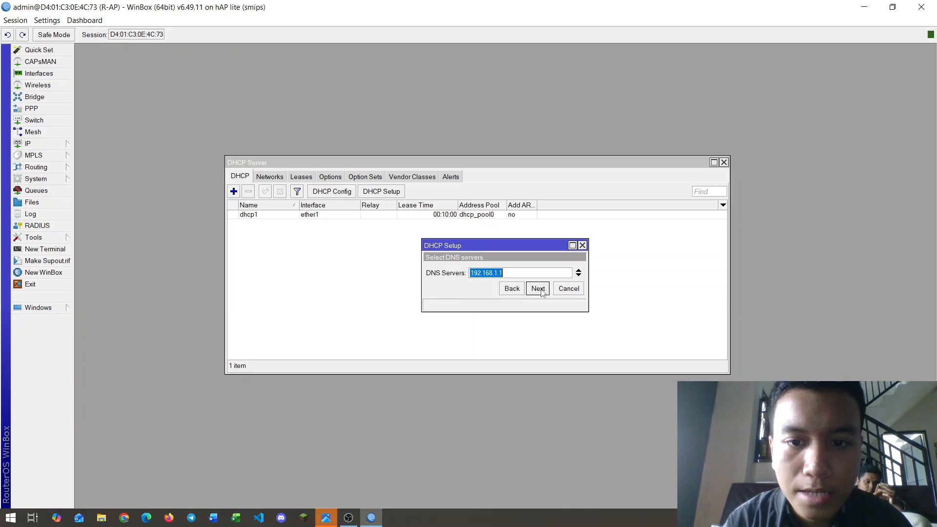
click(538, 289)
click(538, 289)
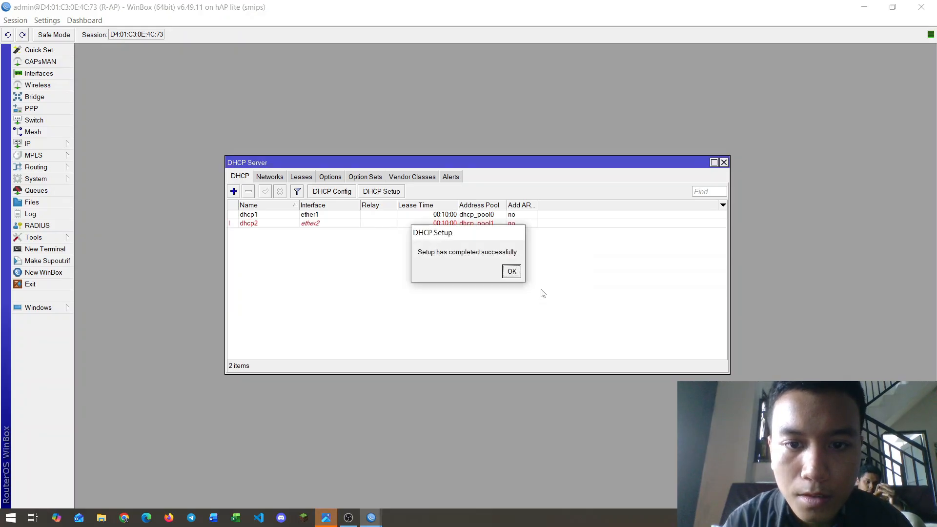
click(513, 275)
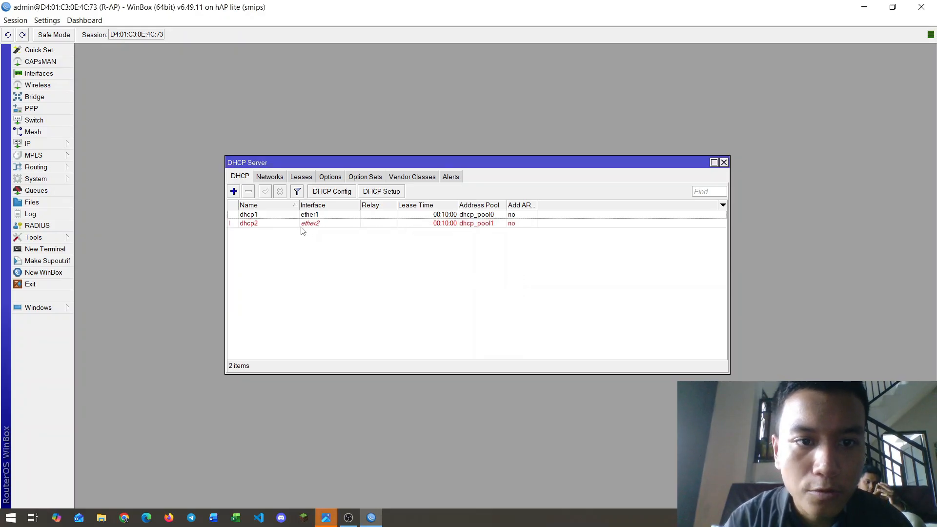
click(270, 225)
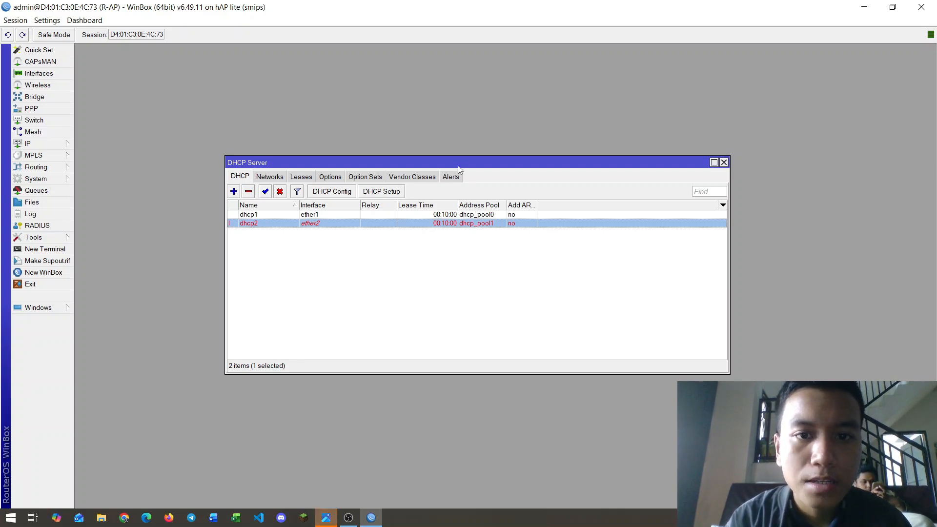
drag(460, 164, 441, 152)
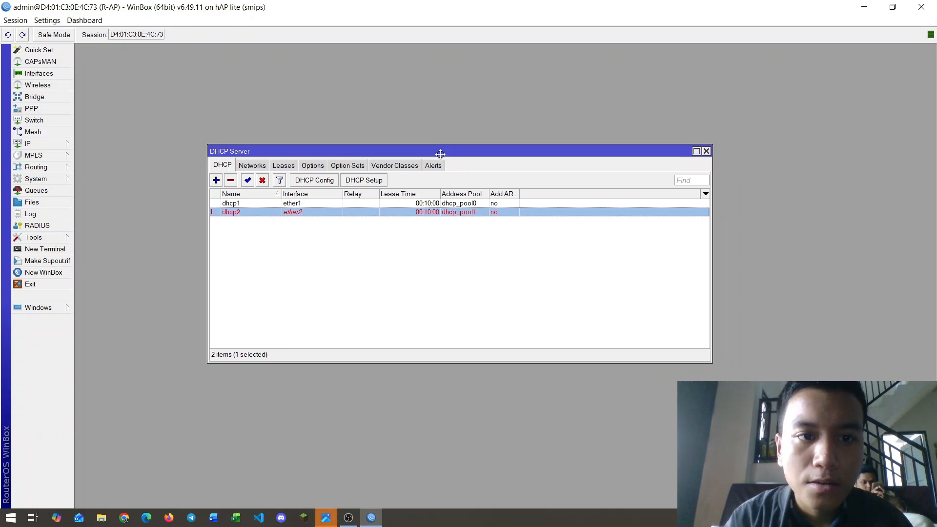
click(705, 151)
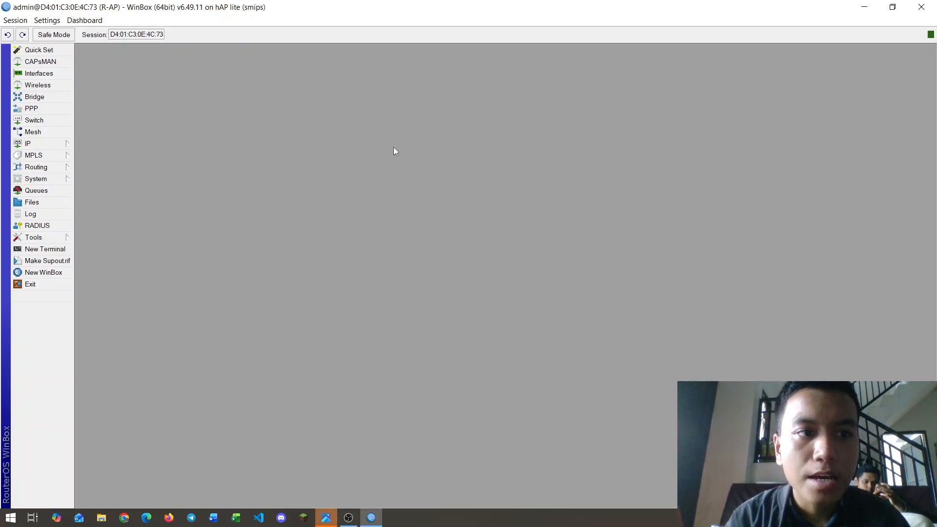
Step: Tick Allow Remote Requests in the IP > DNS settings and save
click(65, 144)
click(113, 228)
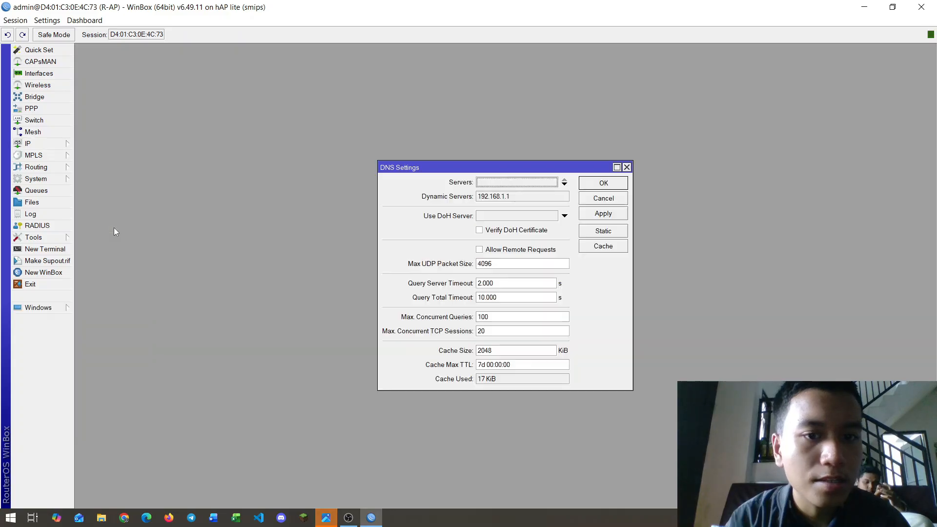
drag(478, 170, 410, 149)
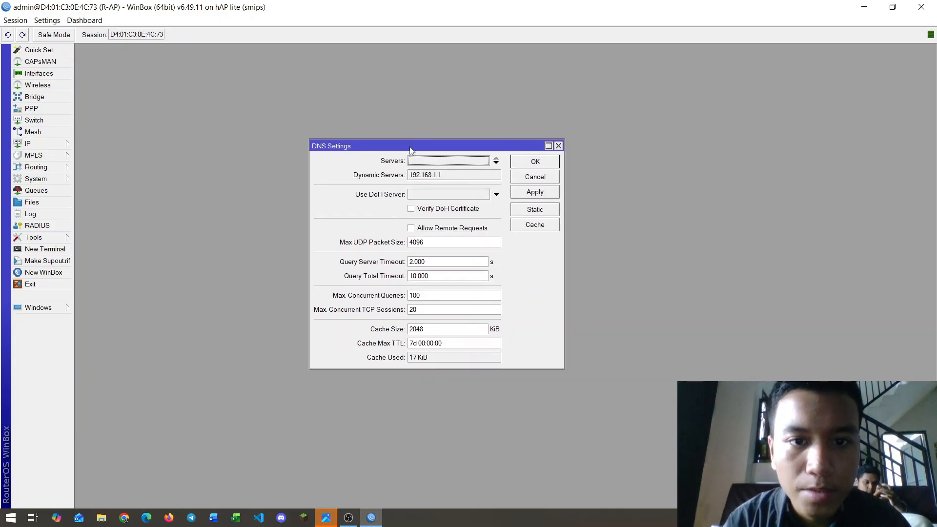
click(411, 229)
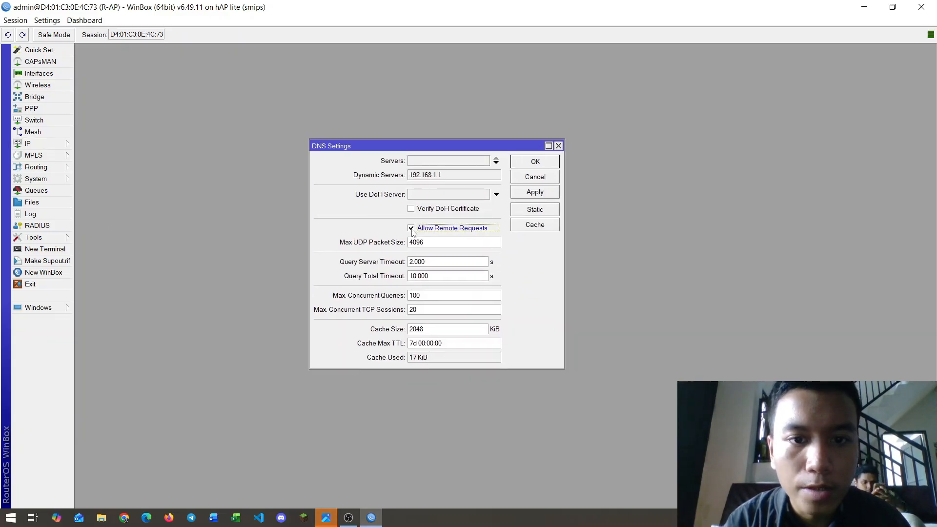
click(538, 195)
click(535, 161)
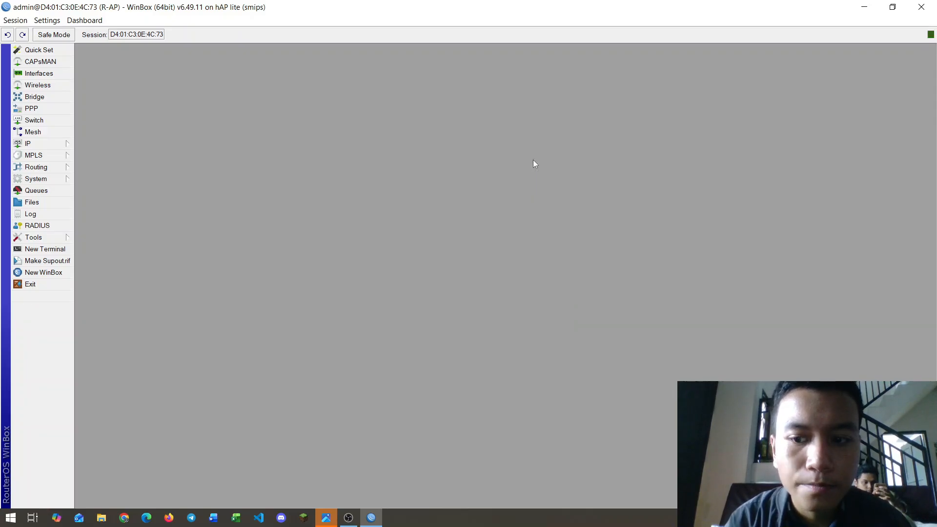
Step: Add a NAT rule with out-interface ether4 and action masquerade
click(29, 143)
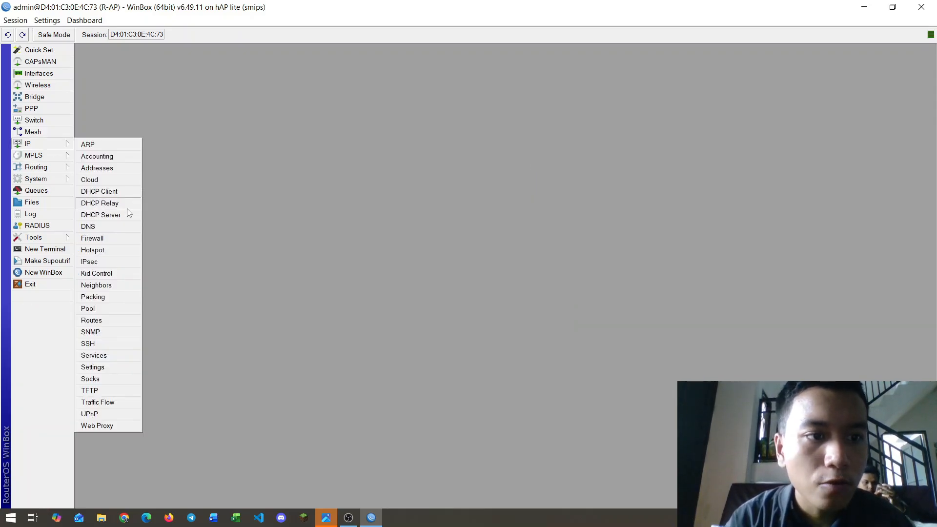
click(99, 239)
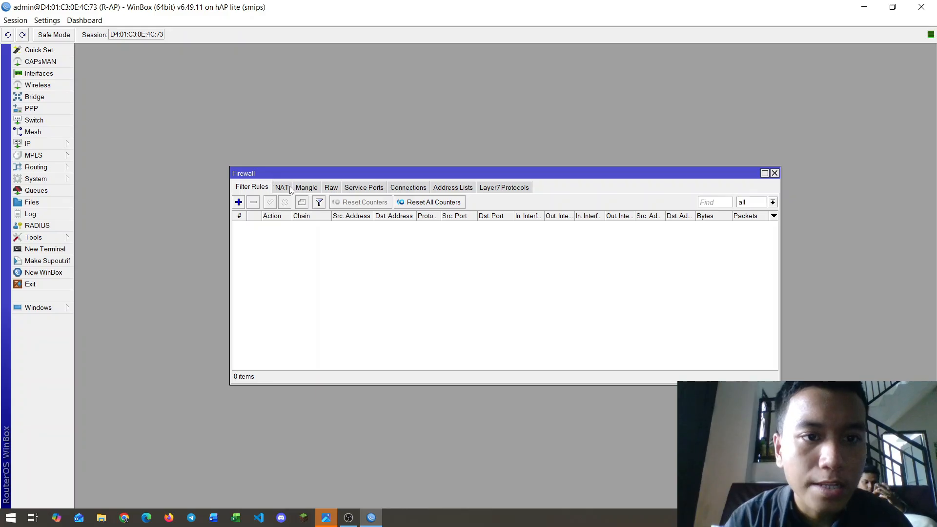
click(282, 188)
click(239, 202)
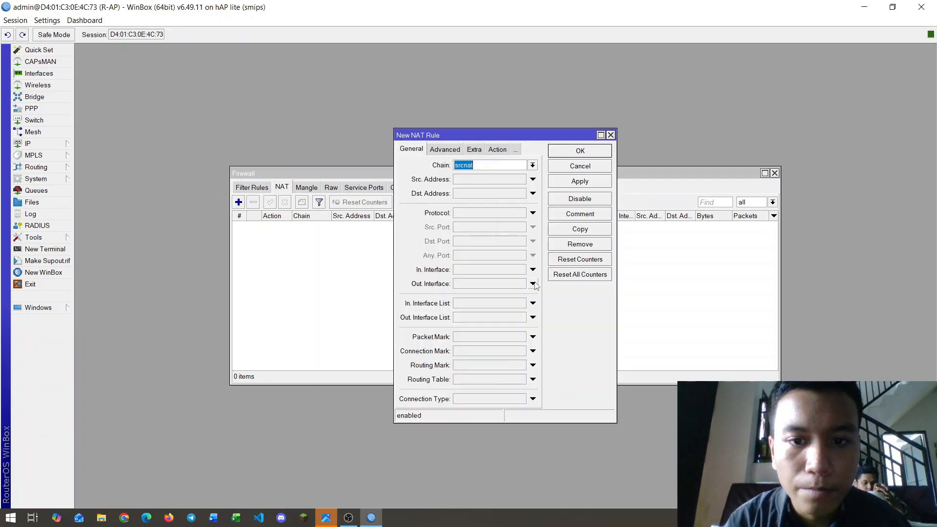
click(533, 284)
click(521, 284)
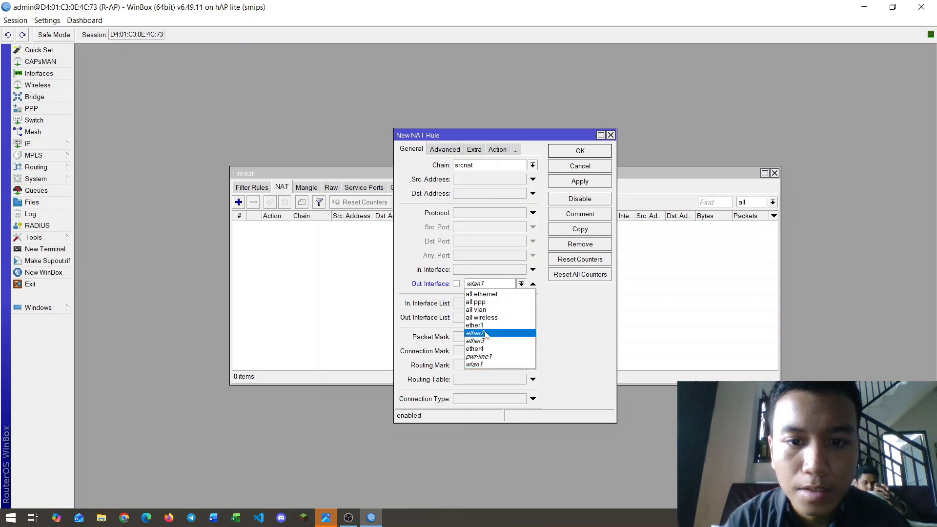
click(479, 350)
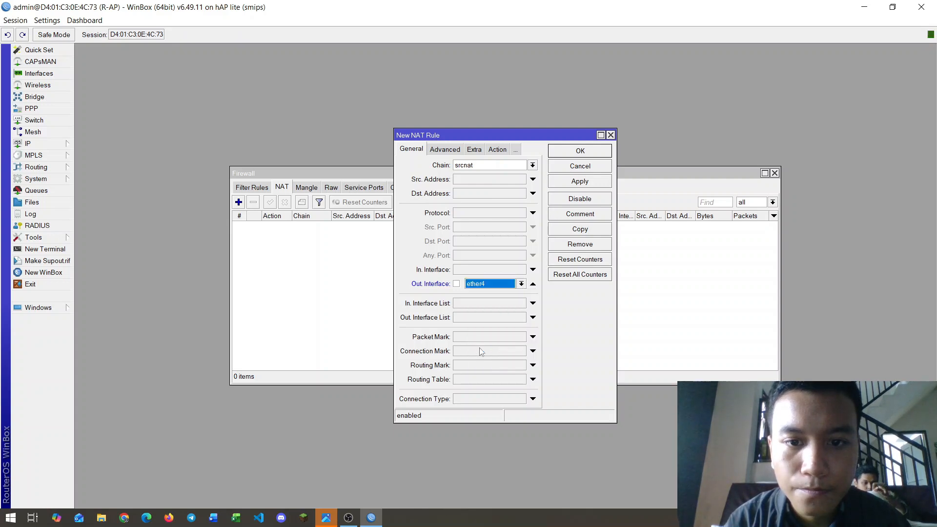
click(496, 151)
click(532, 165)
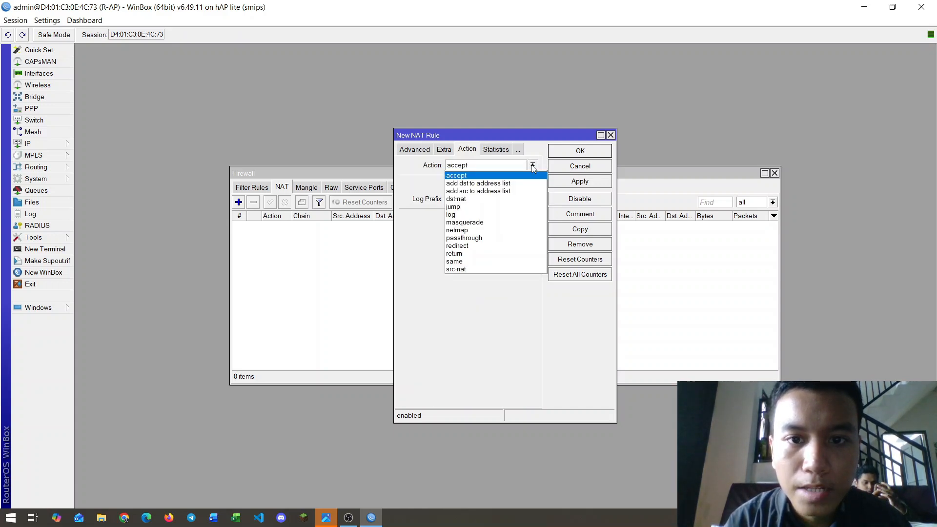
click(467, 223)
click(572, 182)
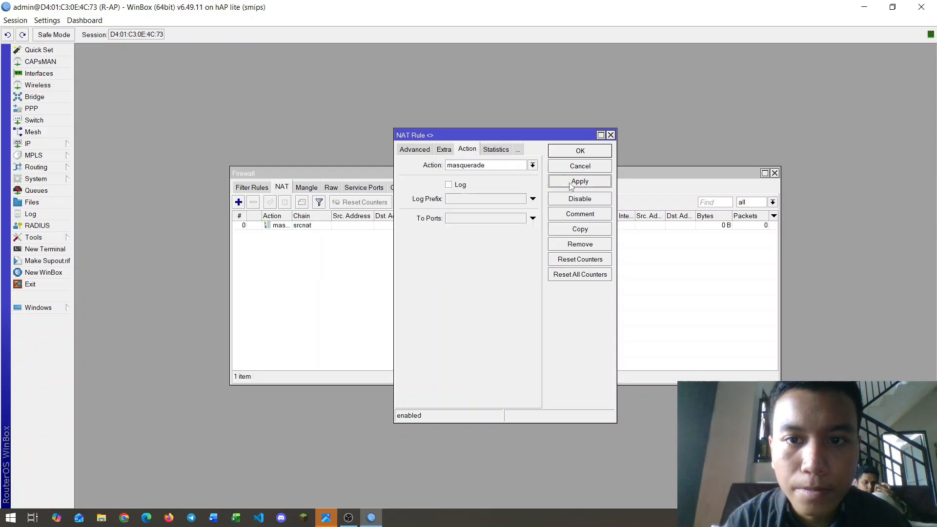
click(578, 151)
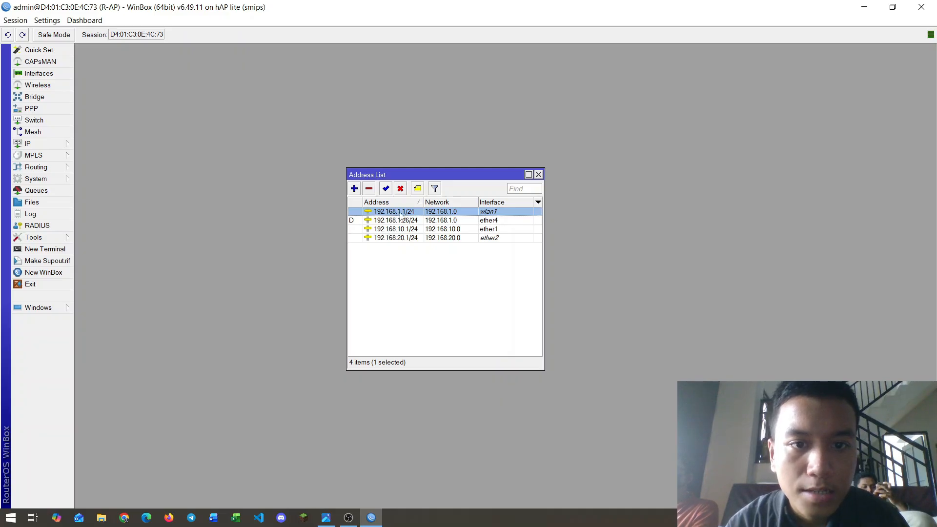
Step: Edit the wlan1 address's third octet from 1 to 2, making it 192.168.2.1/24, and save
double_click(400, 212)
click(496, 226)
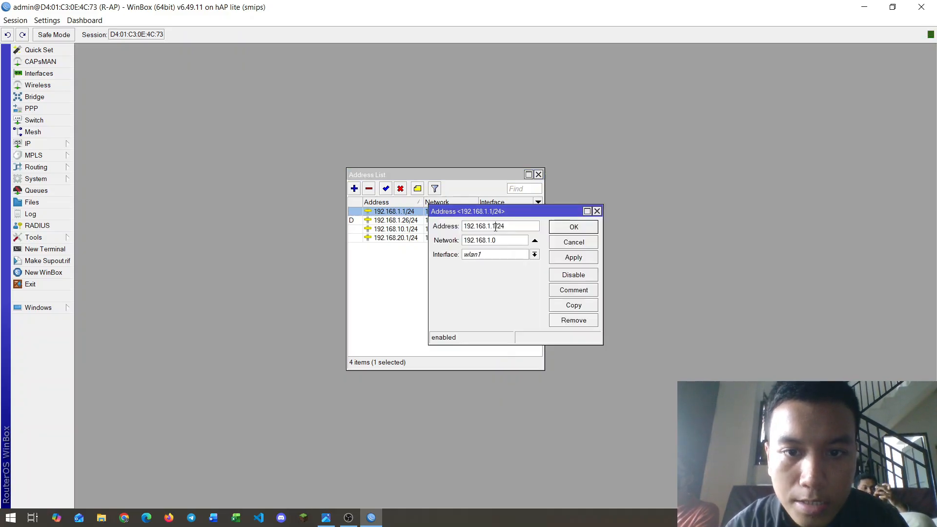
key(BackSpace)
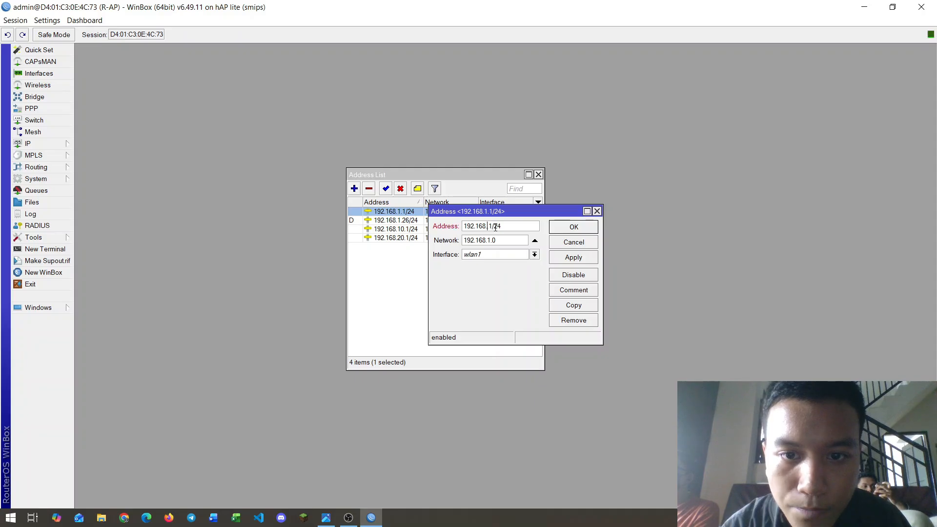
text(2)
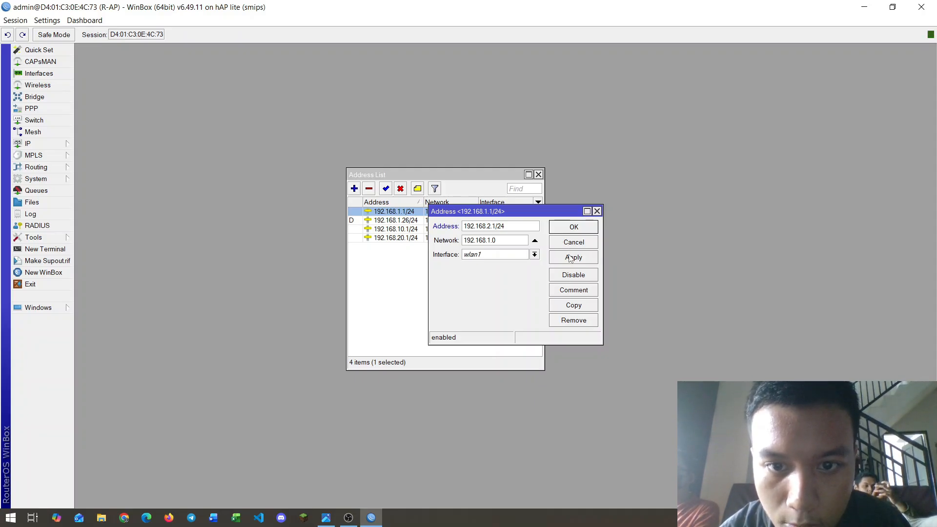
click(570, 258)
click(574, 228)
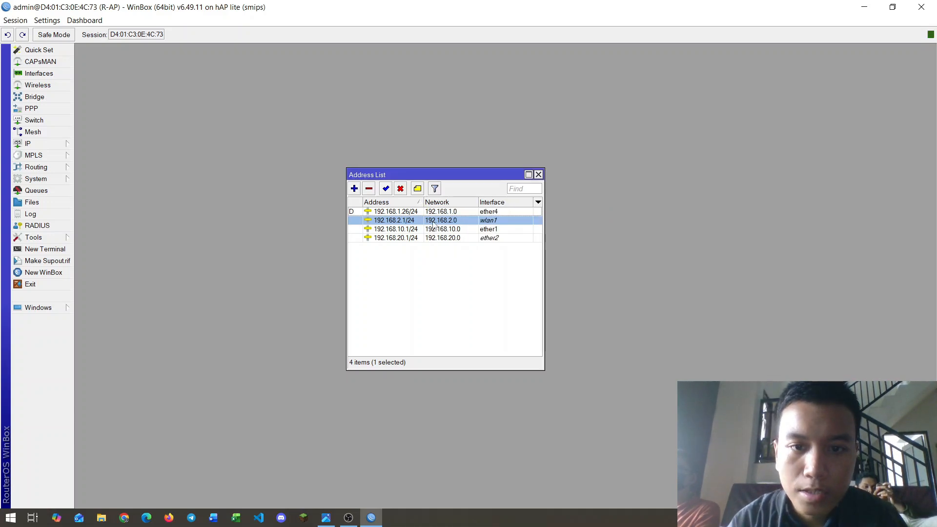
Step: Close the address list, glance at DHCP Client, then bring up the DHCP Server list
click(536, 175)
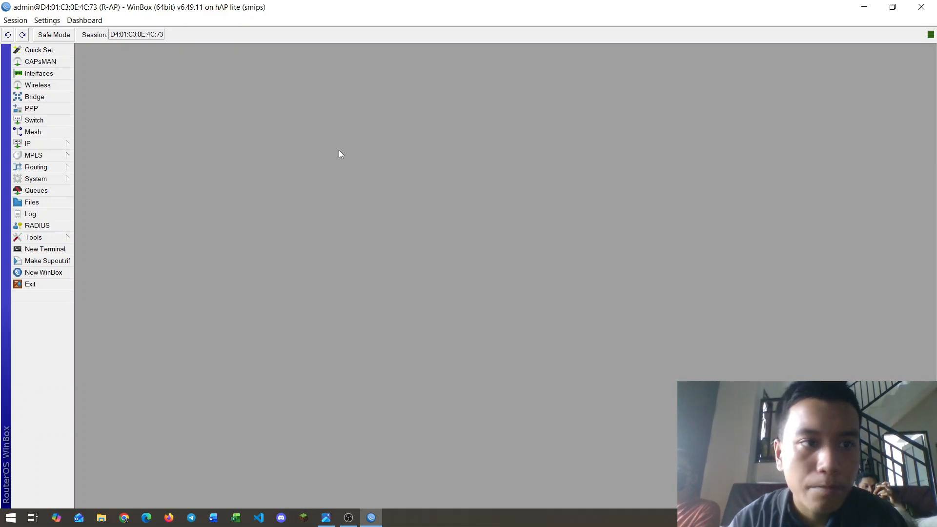
click(72, 147)
click(122, 190)
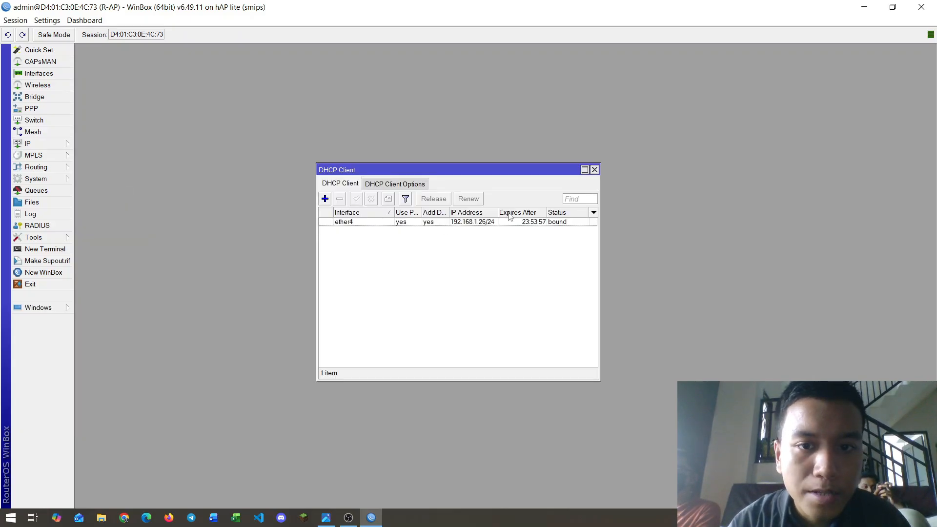
click(595, 170)
click(67, 143)
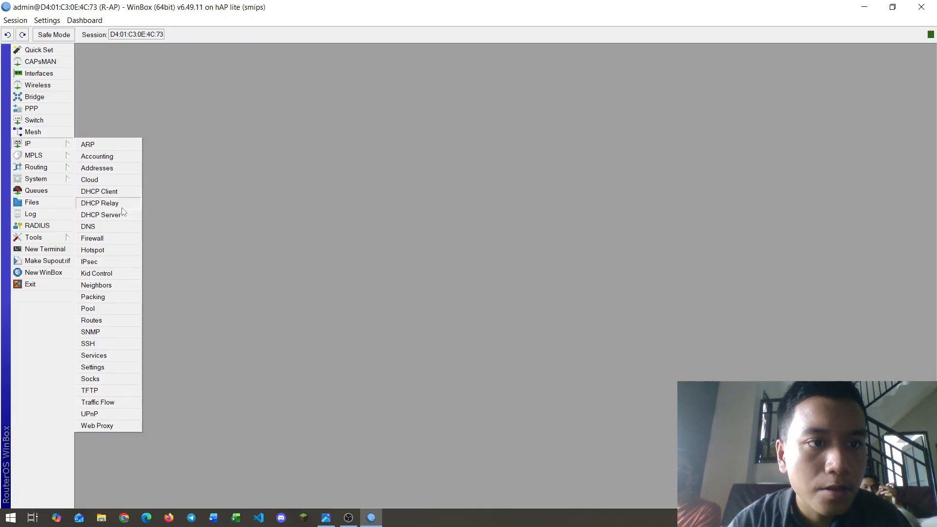
click(101, 214)
drag(439, 254, 354, 194)
click(274, 222)
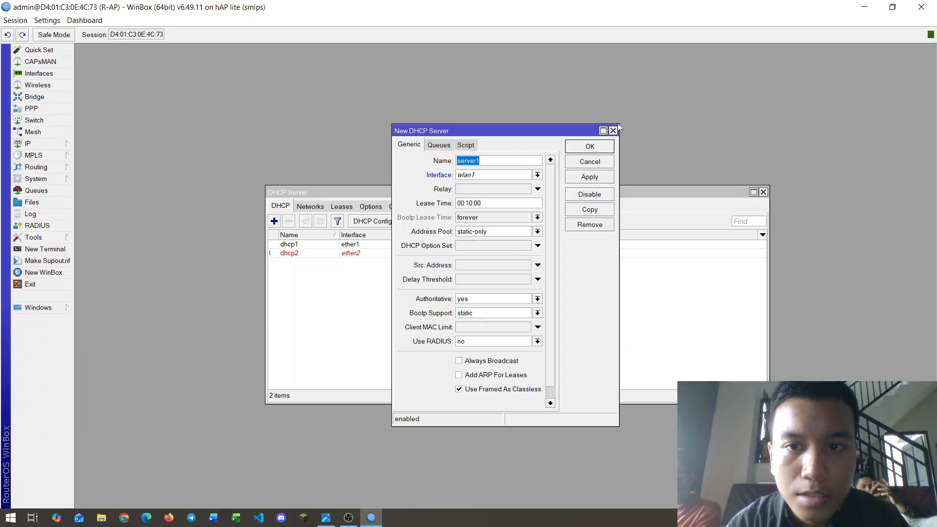
click(613, 131)
Step: Run DHCP Setup on wlan1 for 192.168.2.0/24 with DNS 192.168.1.1, accepting the defaults
click(414, 224)
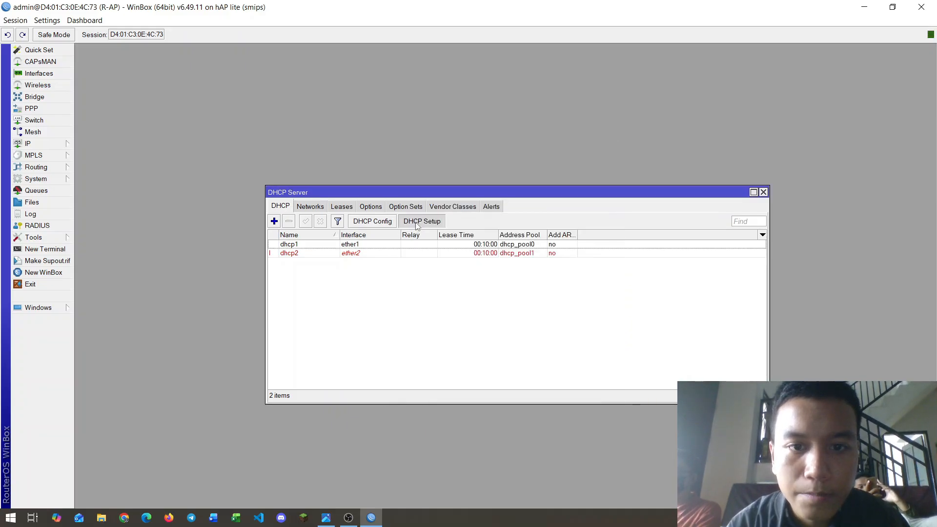
click(578, 274)
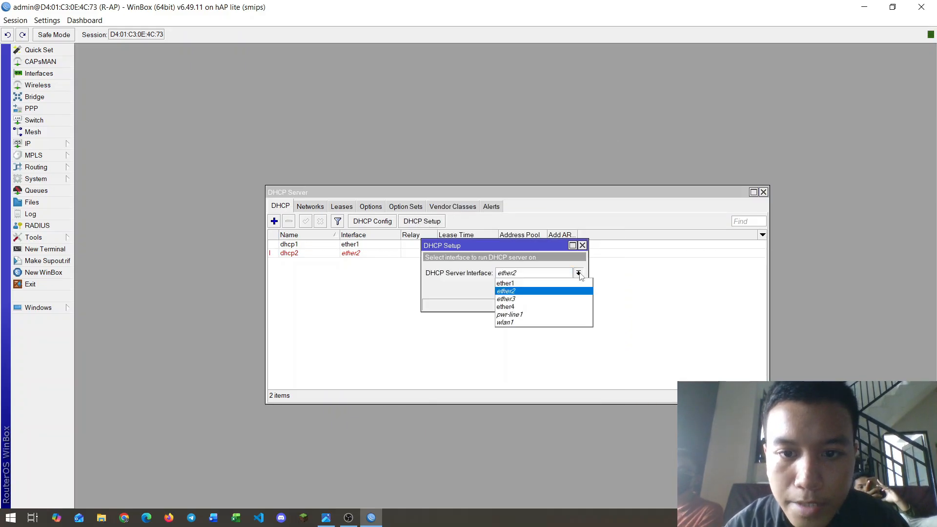
click(506, 323)
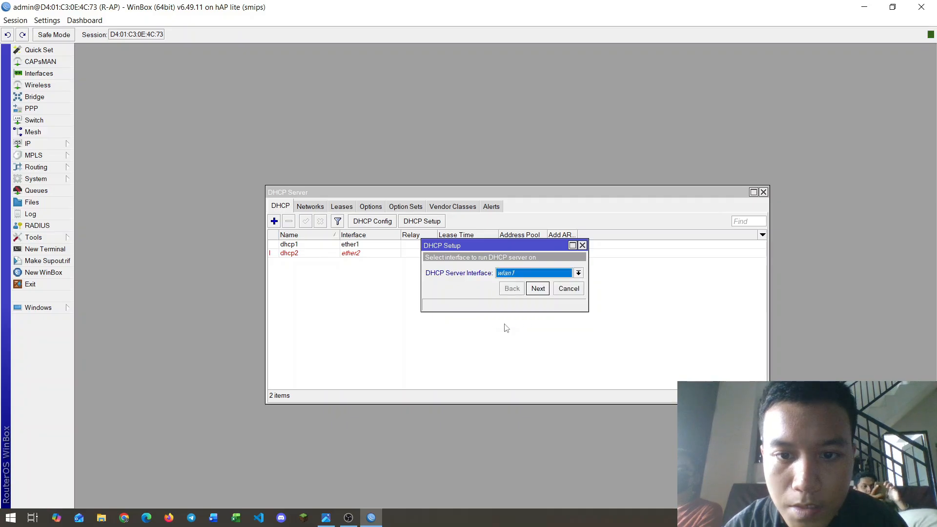
click(540, 289)
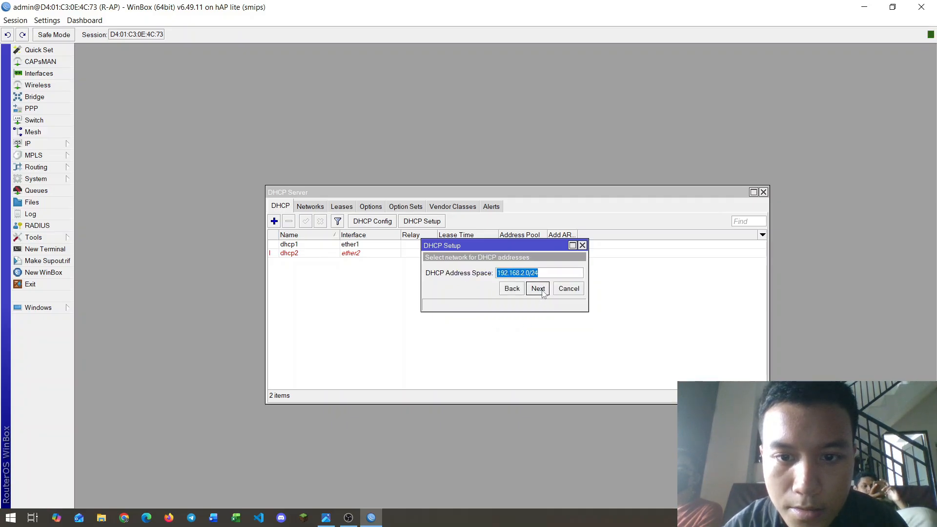
click(539, 288)
click(538, 288)
click(538, 288)
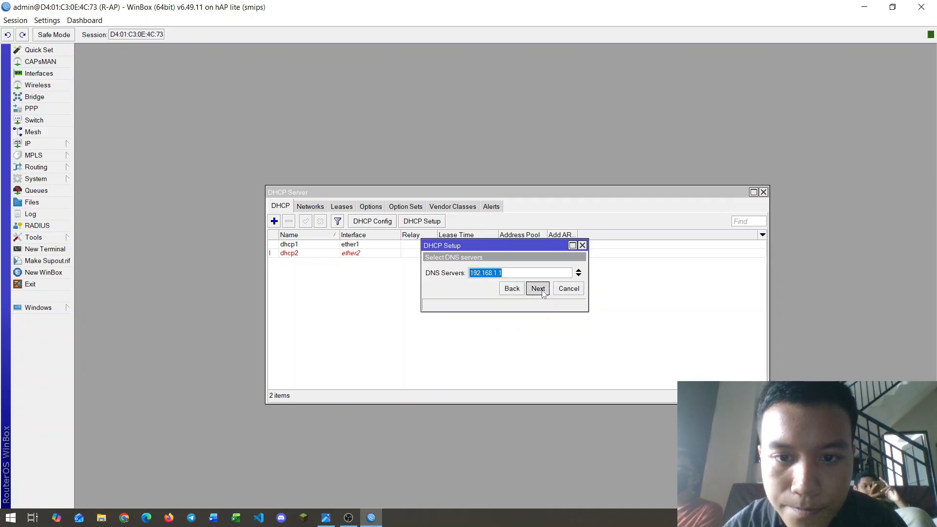
click(538, 288)
click(538, 288)
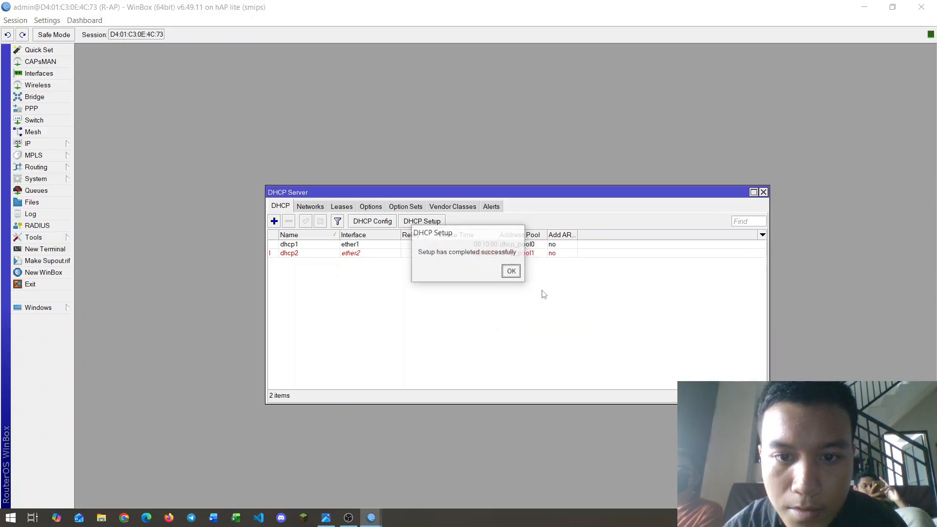
click(512, 272)
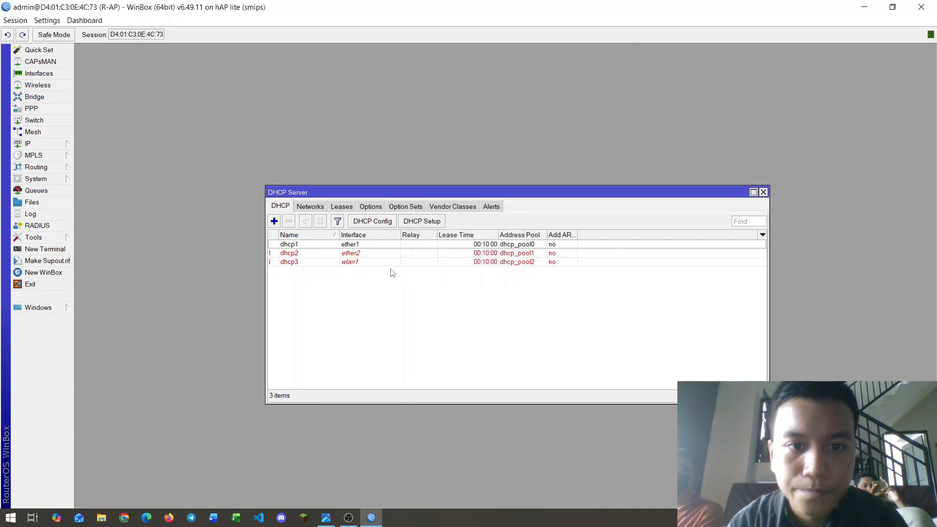
click(764, 193)
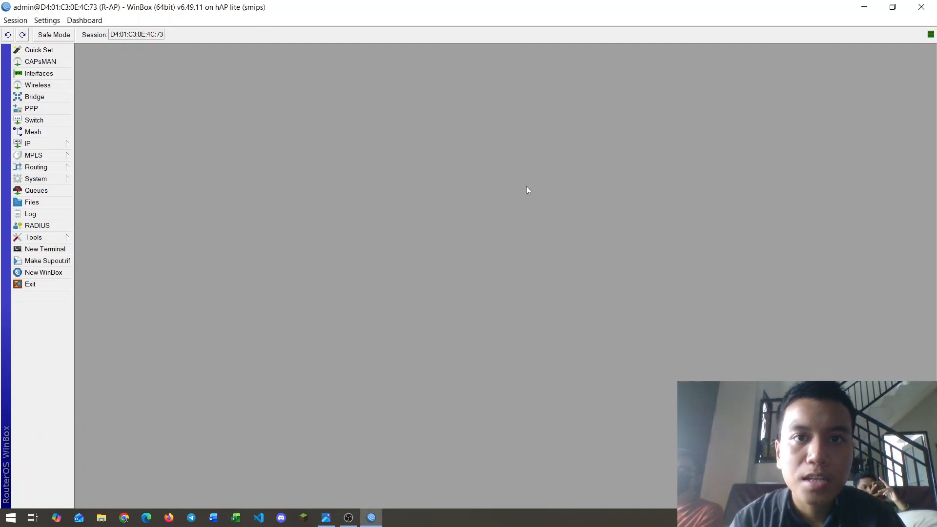
Step: Start a new simple queue in the Queue List and check the topology image for its limits
click(49, 191)
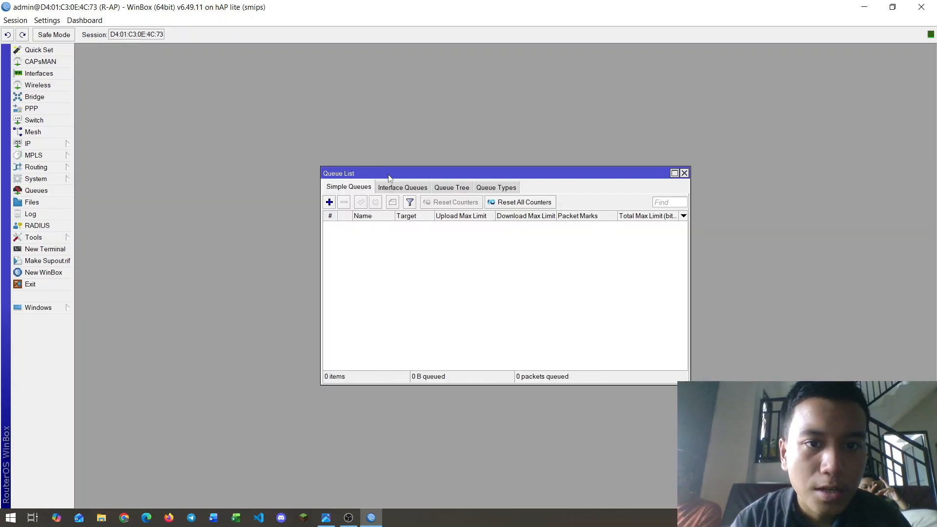
drag(389, 178, 345, 164)
click(286, 189)
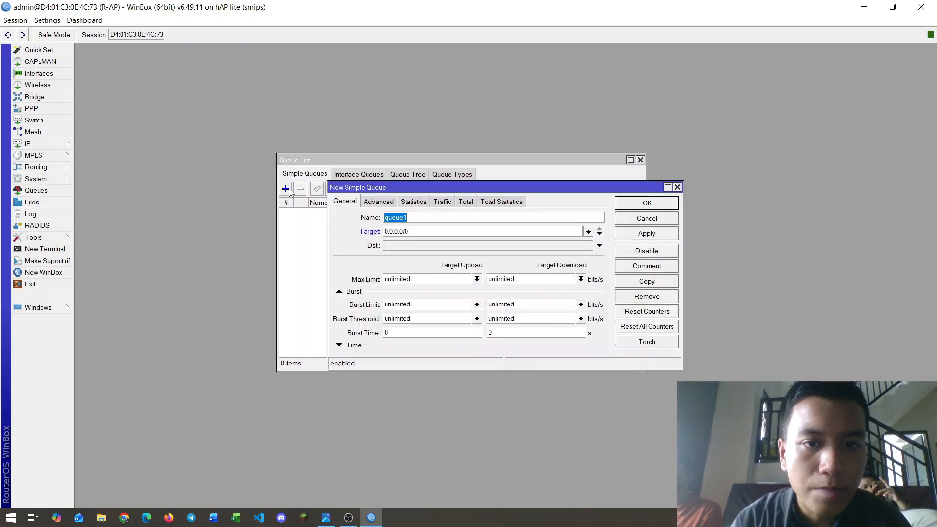
drag(498, 190, 520, 126)
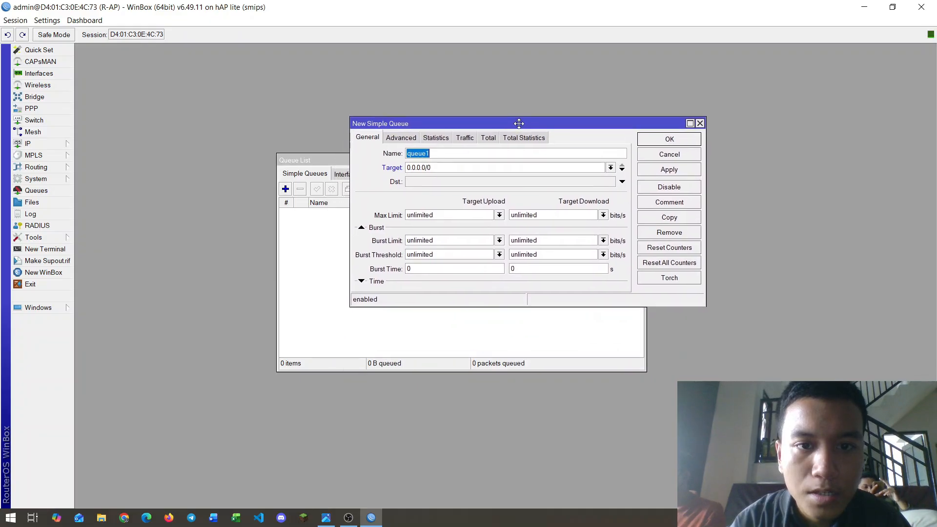
key(alt+Tab)
key(Tab)
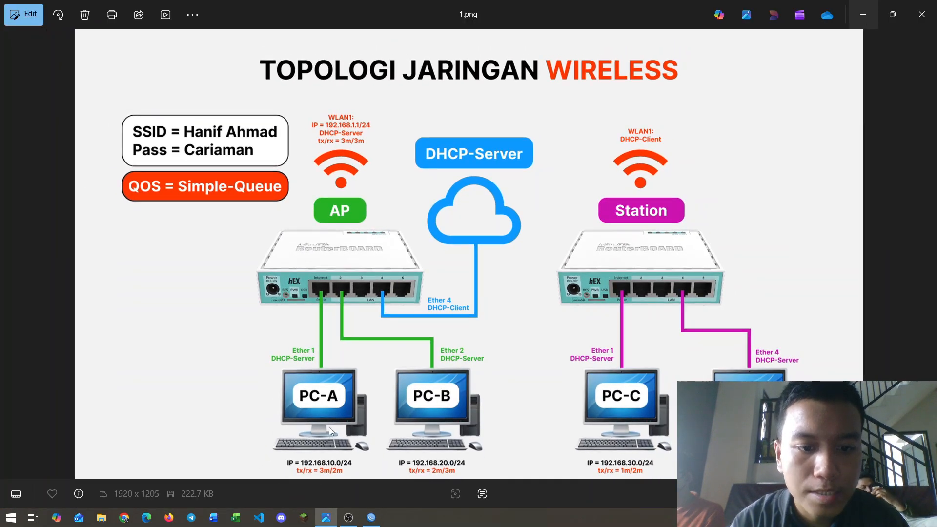
scroll(329, 426, down, 1)
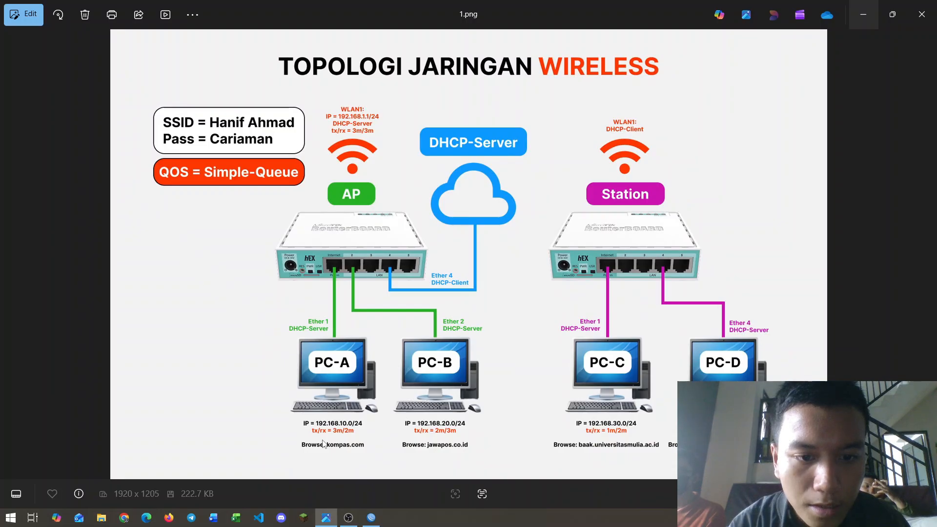
key(alt+Tab)
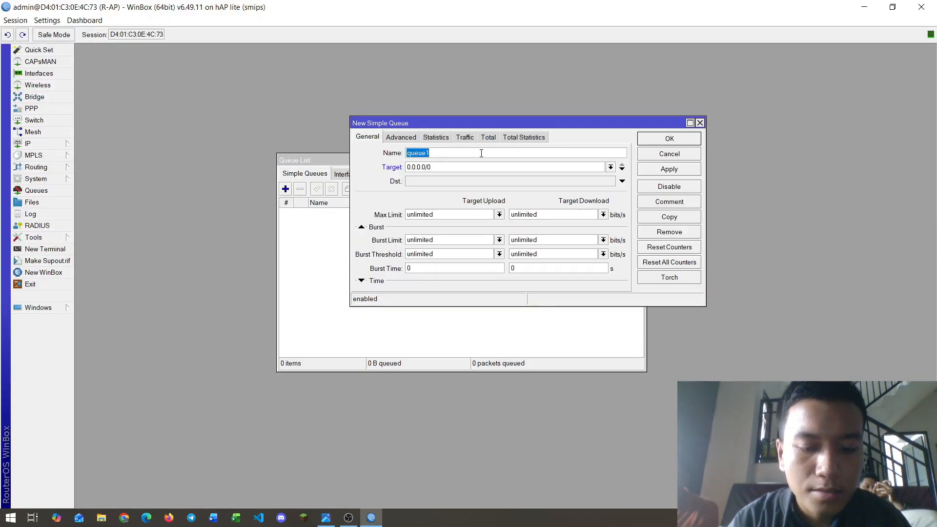
Step: Name the queue PC-A, target ether1, set max limit 3M upload / 2M download, and save
text(PC-A)
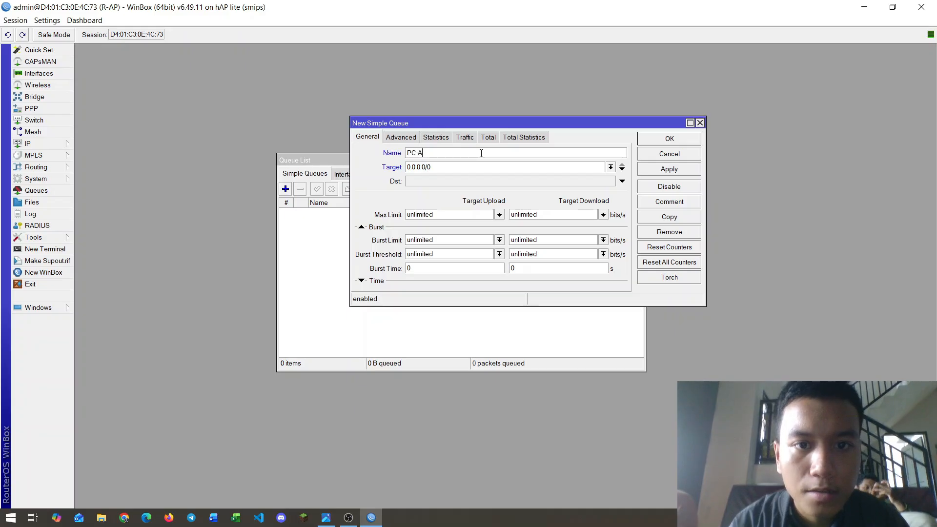
click(517, 167)
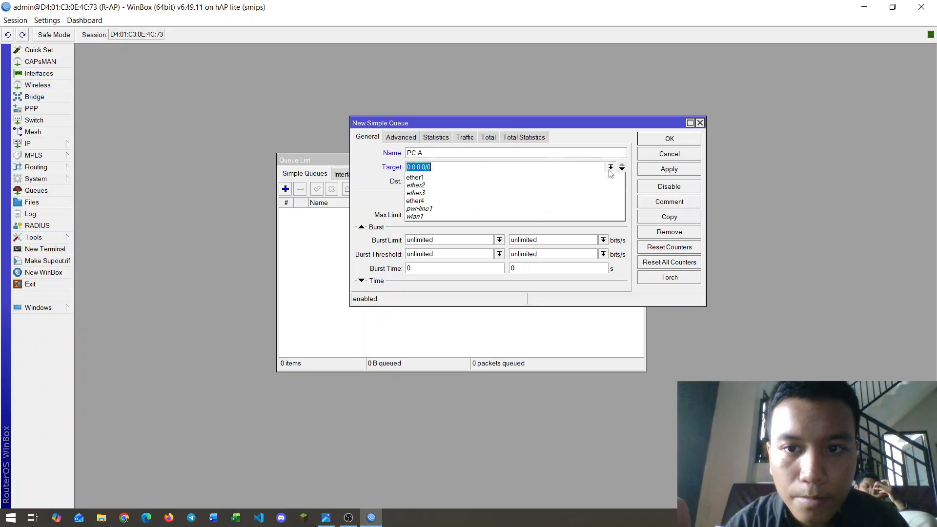
click(514, 177)
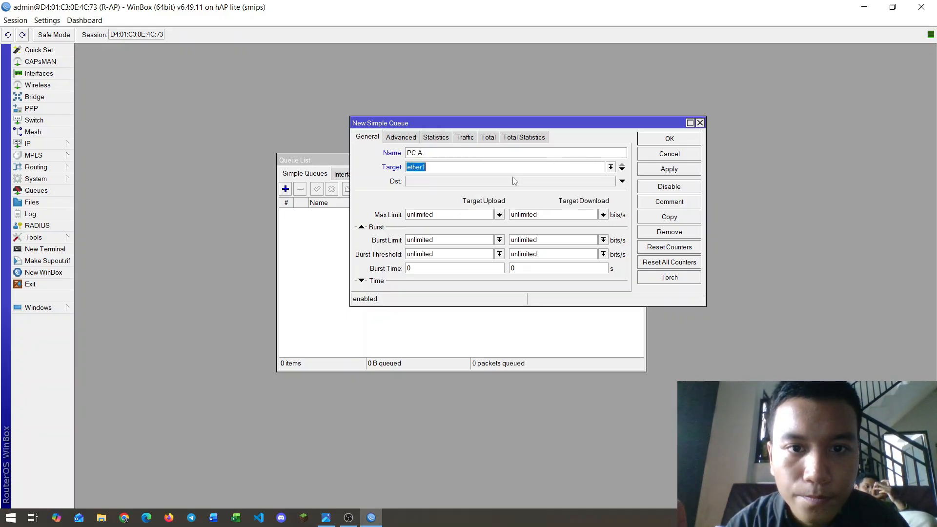
click(451, 213)
click(500, 215)
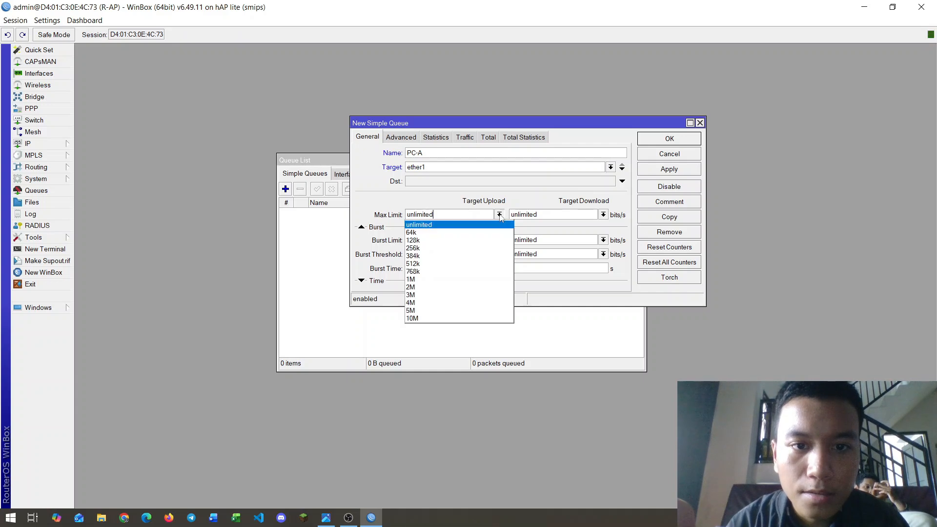
click(420, 294)
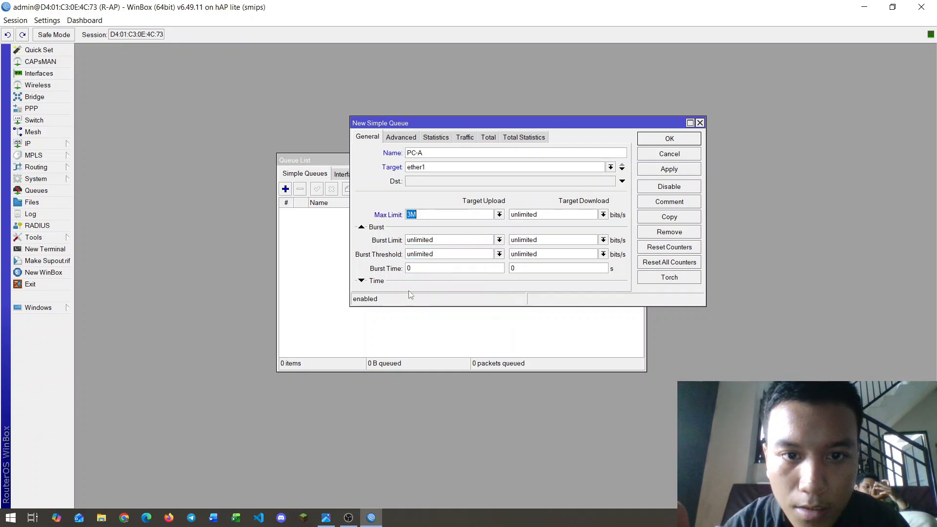
click(603, 215)
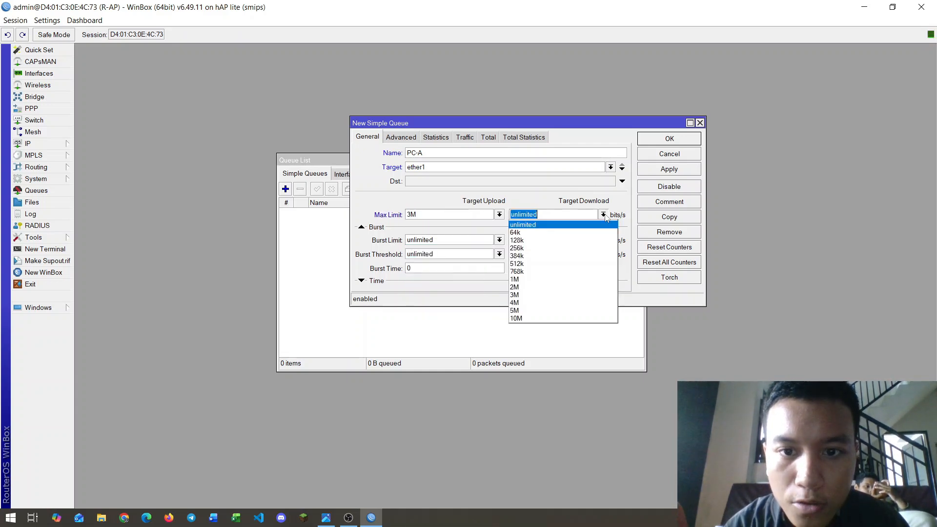
click(517, 288)
click(655, 171)
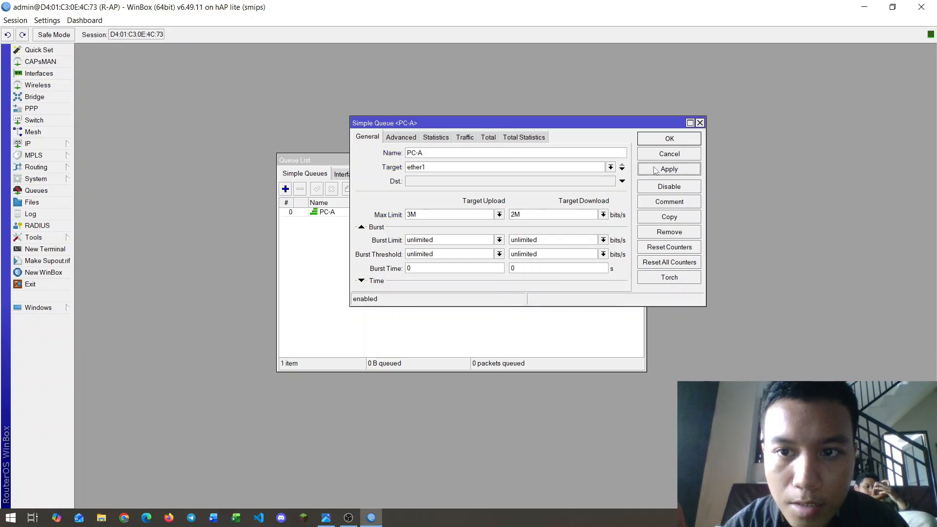
click(660, 143)
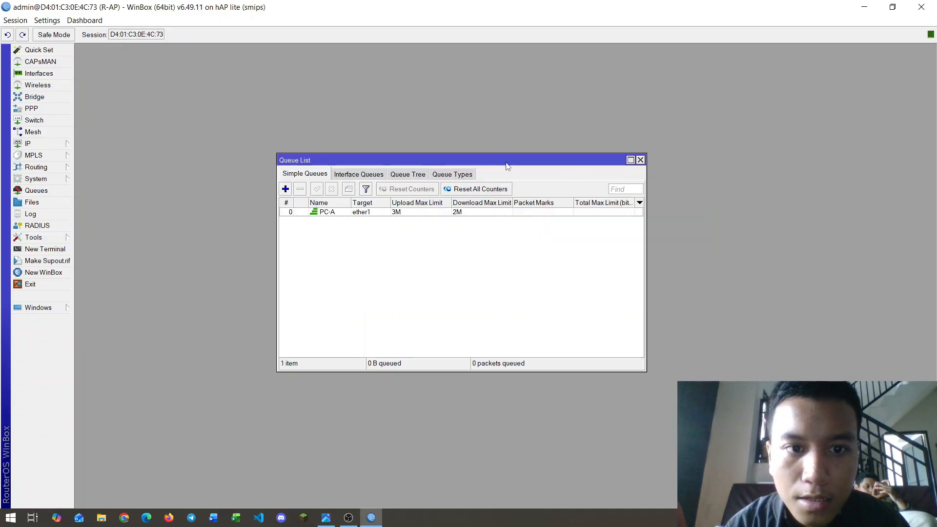
Step: Create a new simple queue named PC-B targeting ether2
click(286, 189)
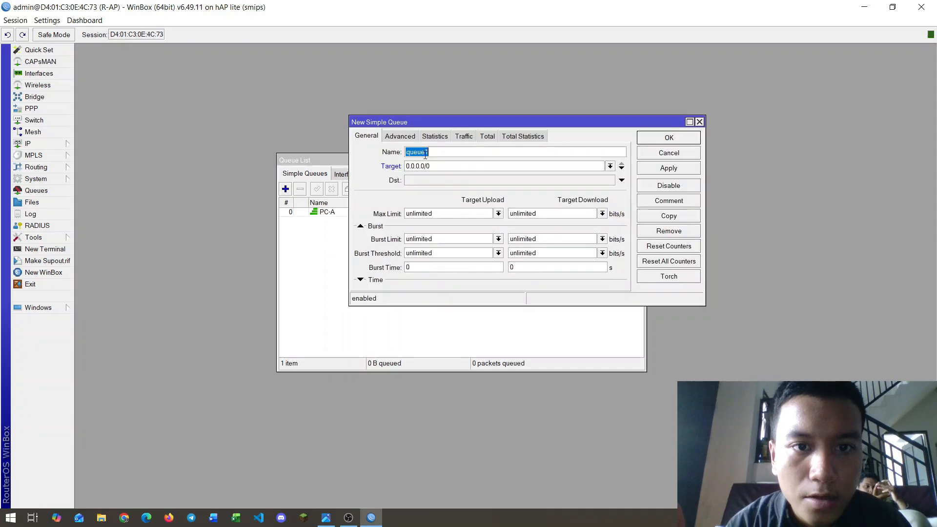
text(Ether)
key(BackSpace)
key(BackSpace)
key(BackSpace)
key(BackSpace)
key(BackSpace)
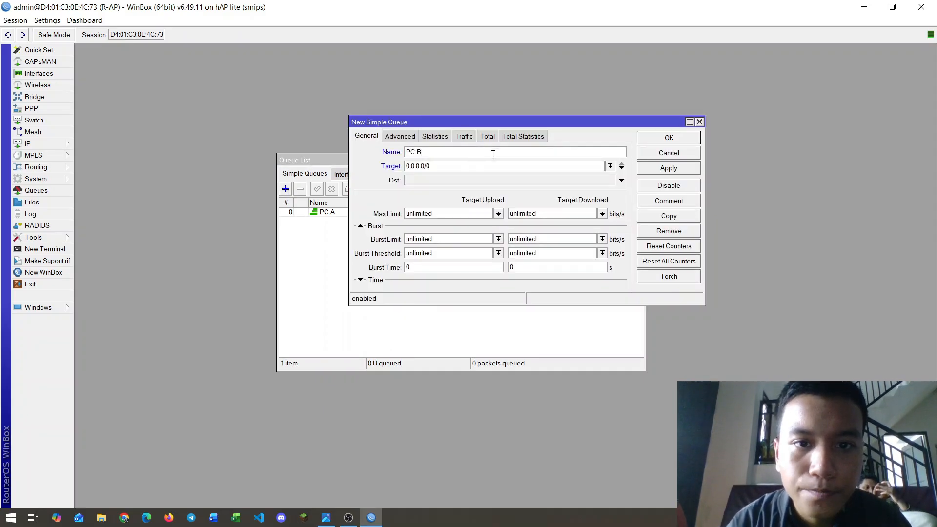
click(610, 165)
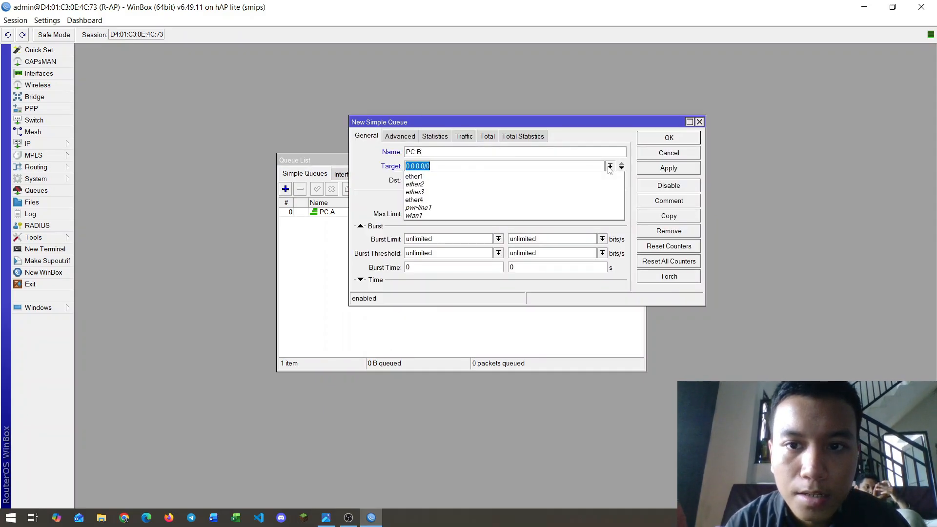
click(452, 190)
Step: Set PC-B's max limit to 2M upload and 3M download per the topology diagram, and save
key(alt+Tab)
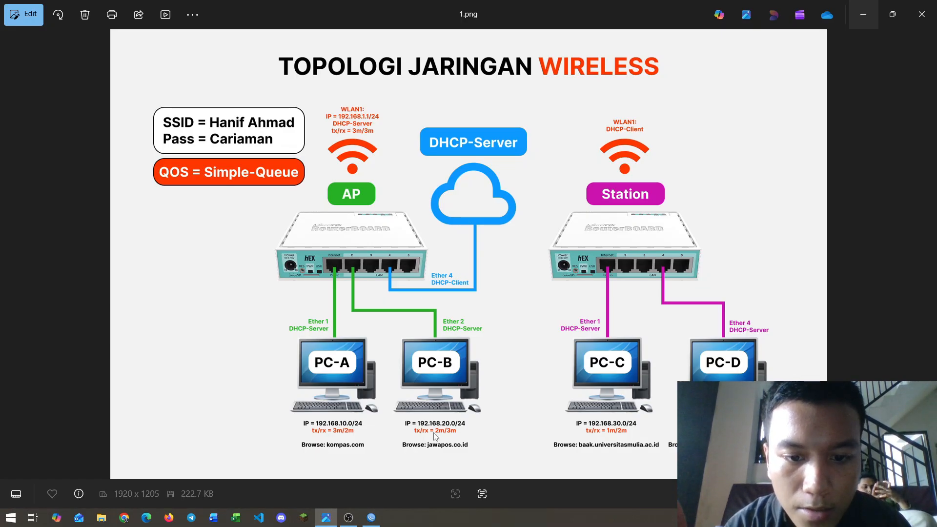
key(alt+Tab)
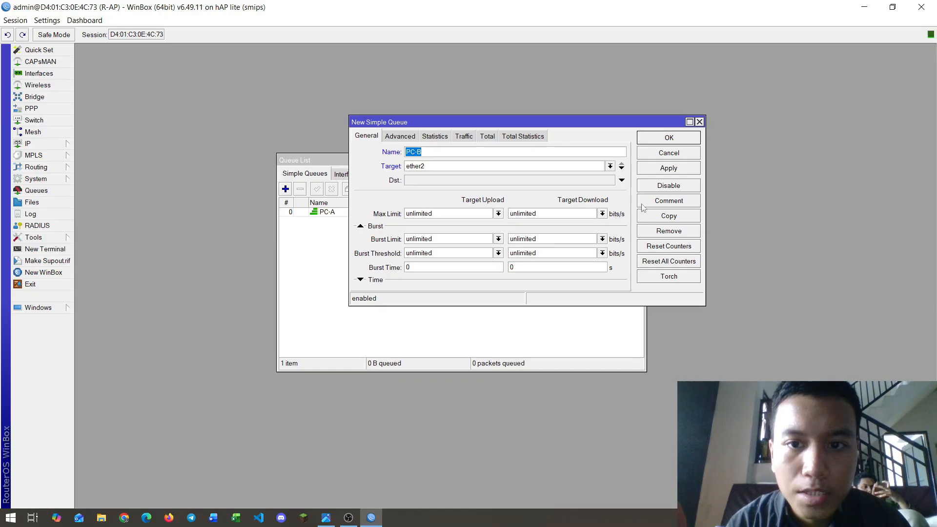
click(498, 214)
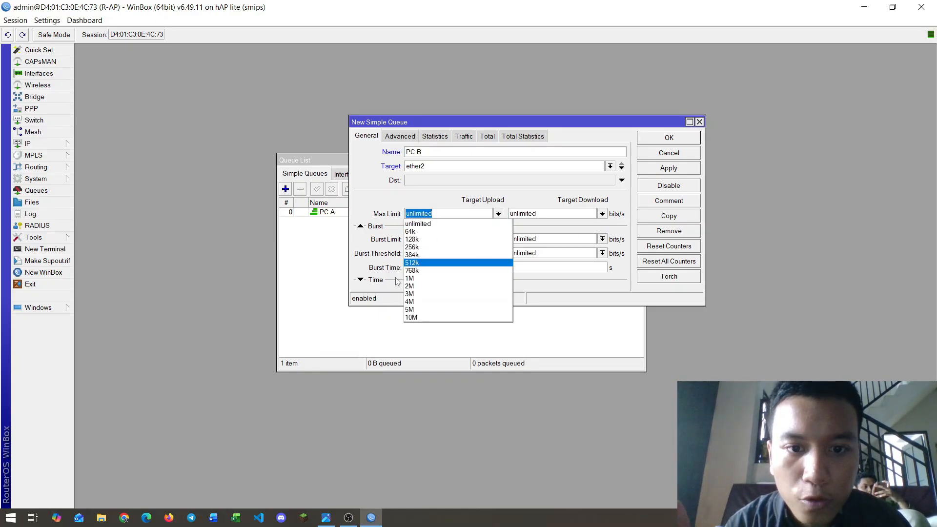
click(410, 287)
click(602, 213)
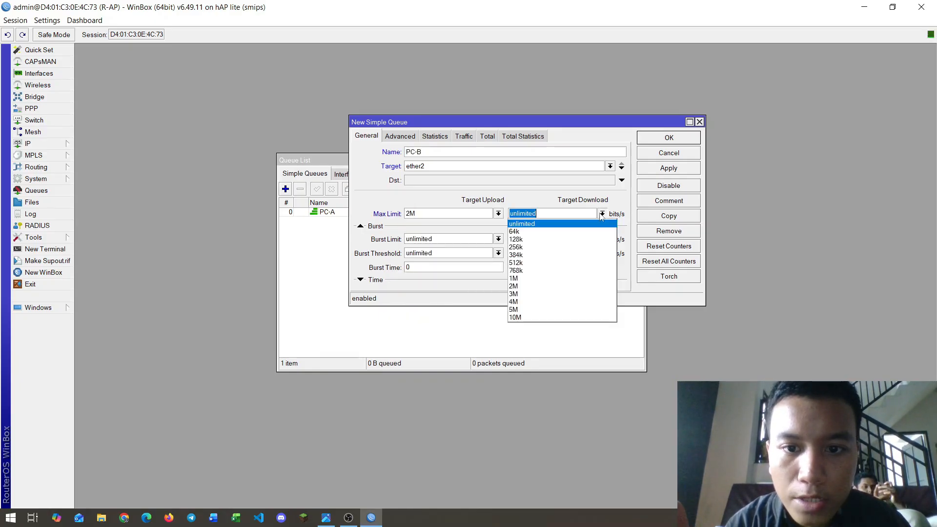
click(523, 293)
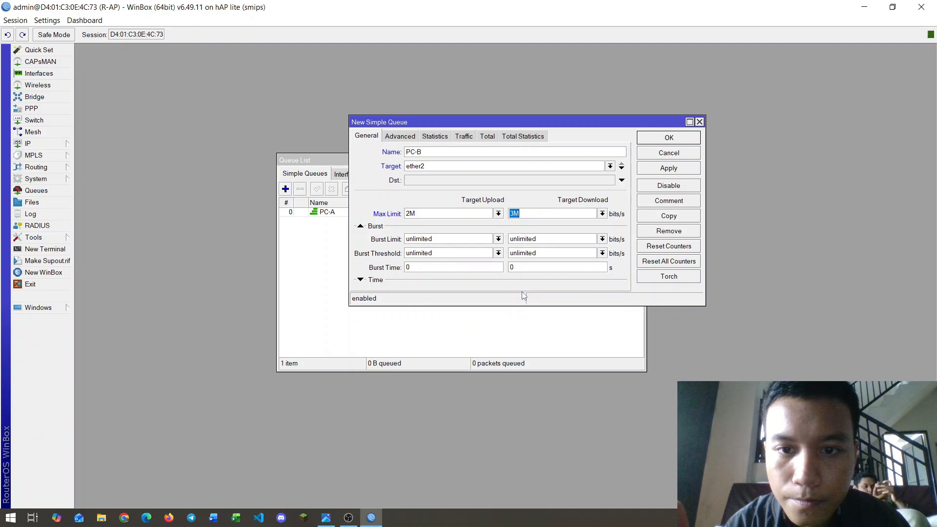
click(645, 171)
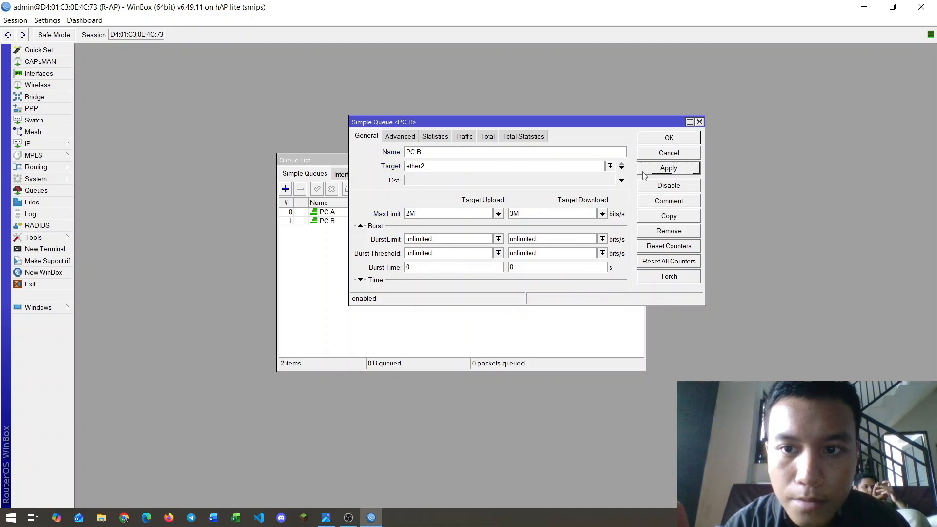
click(661, 137)
key(alt+Tab)
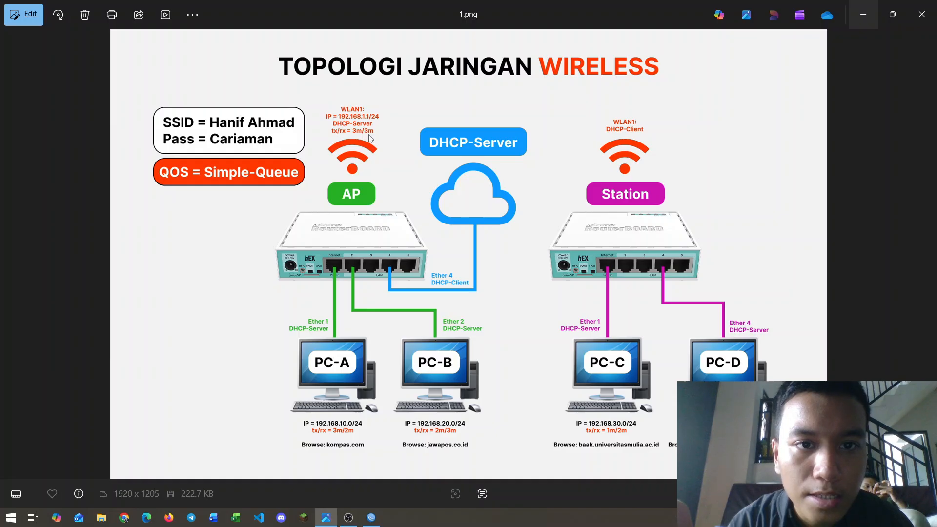
key(alt+Tab)
Step: Add simple queue WLAN on wlan1 capped at 3M upload and 3M download, then close the list
click(286, 191)
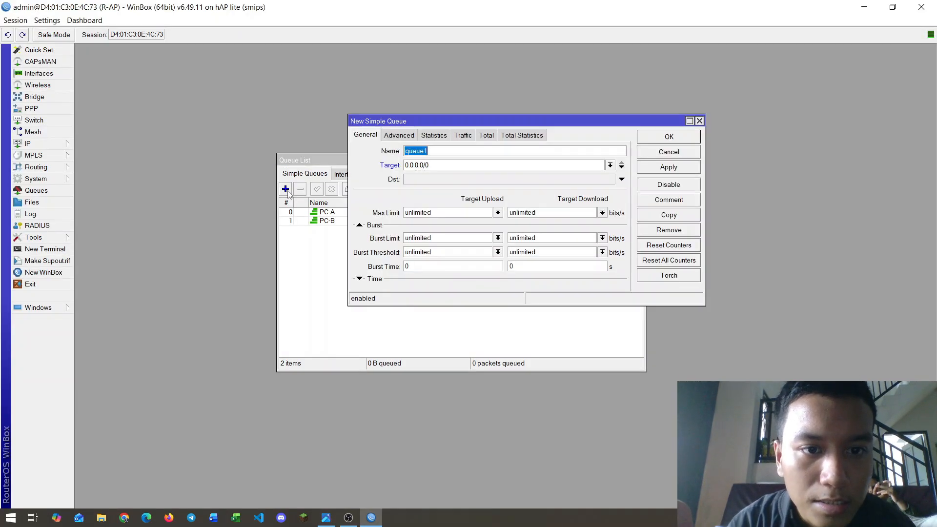
text(WLAN)
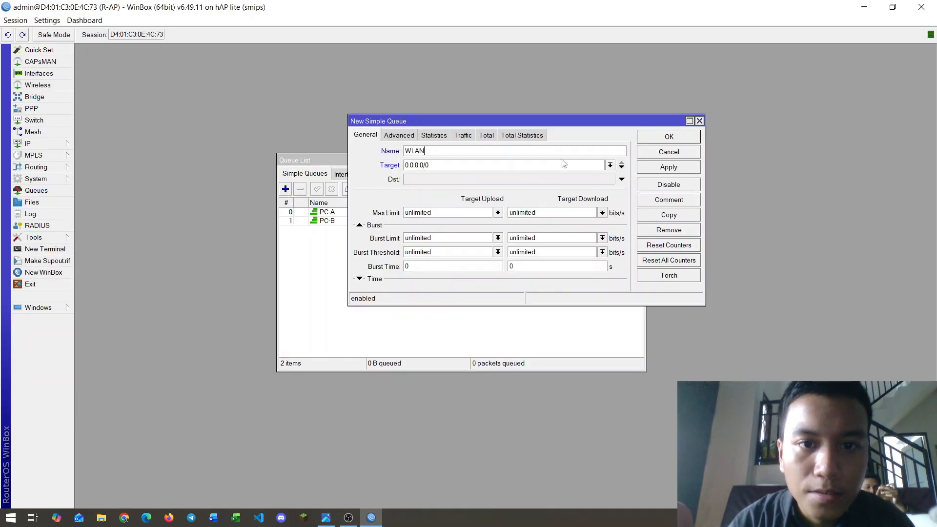
click(610, 165)
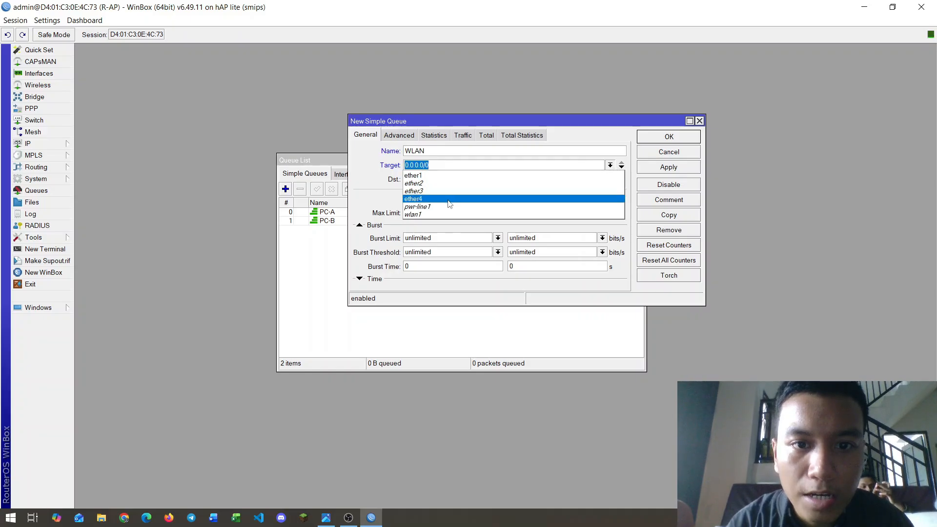
click(415, 215)
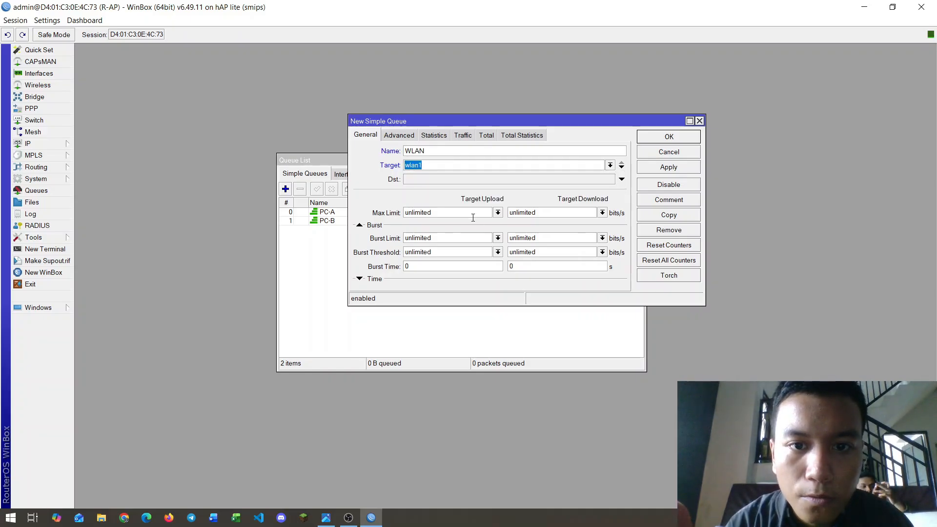
click(497, 212)
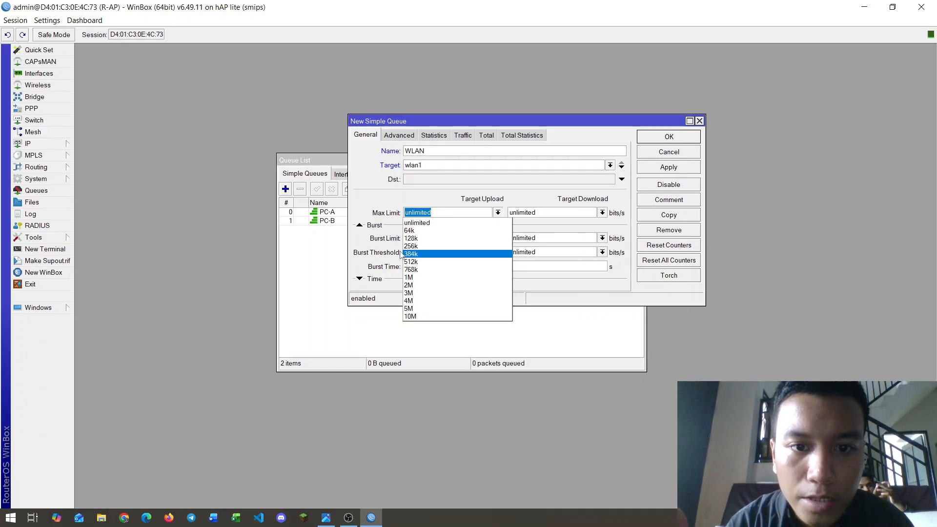
click(409, 292)
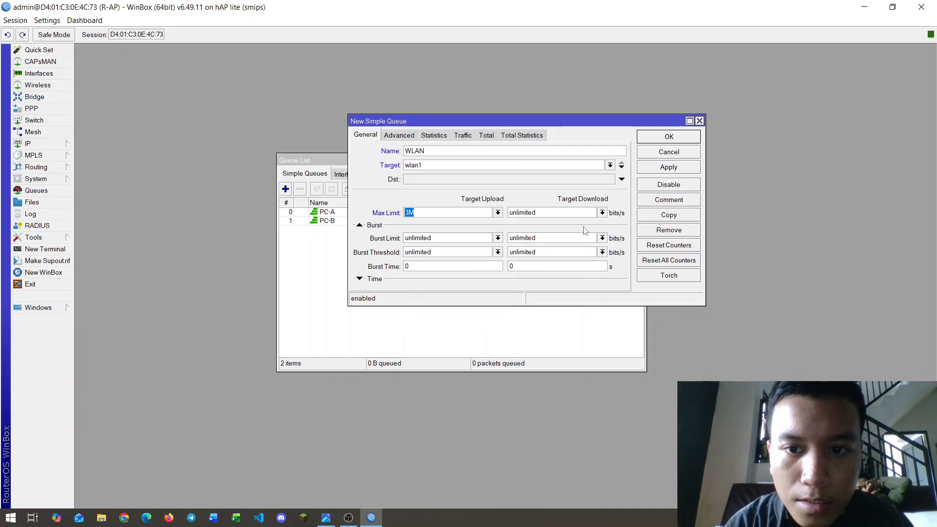
click(602, 213)
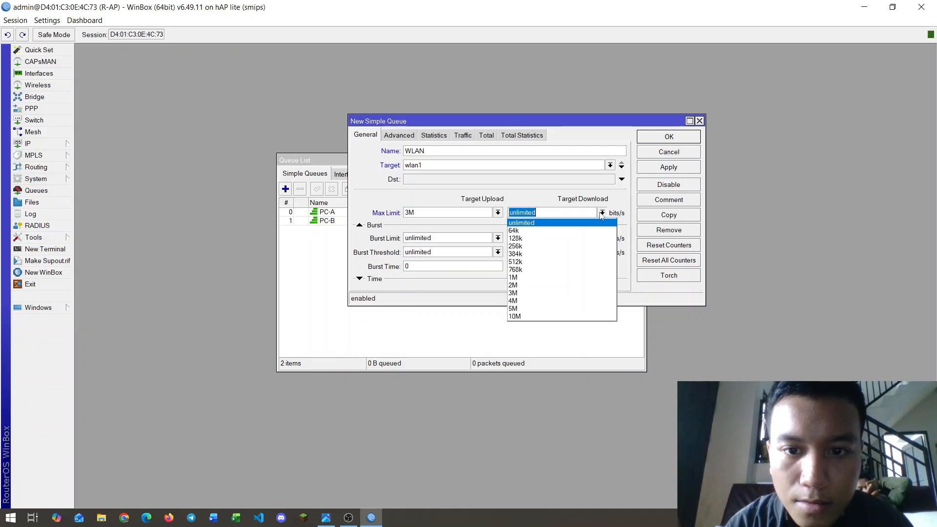
click(517, 292)
click(654, 168)
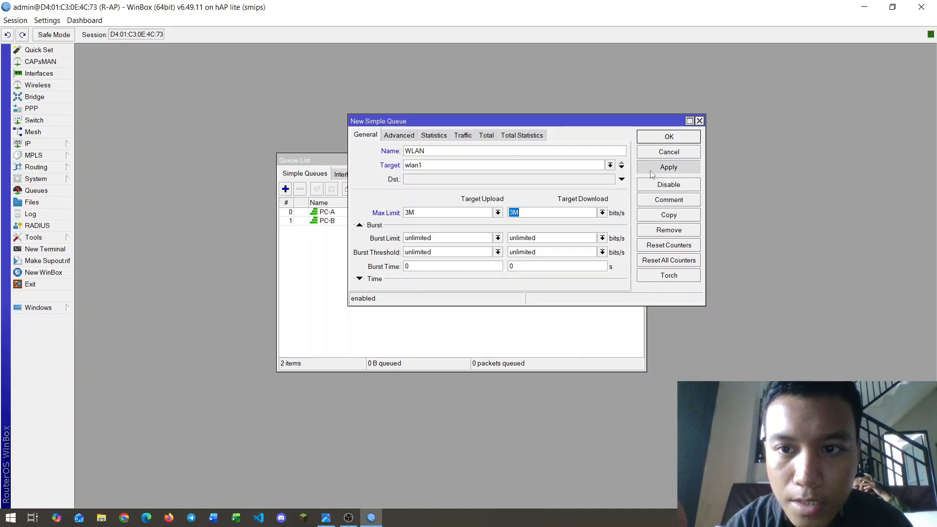
click(667, 136)
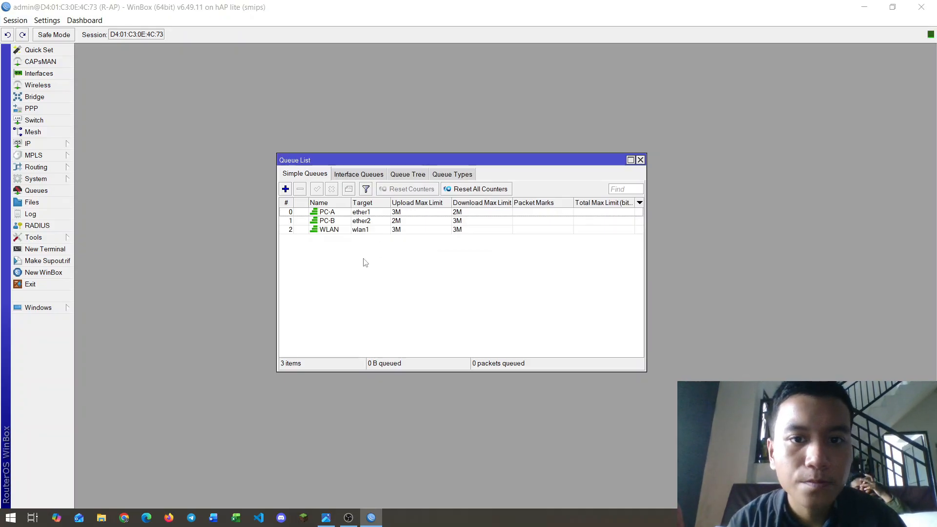
key(Escape)
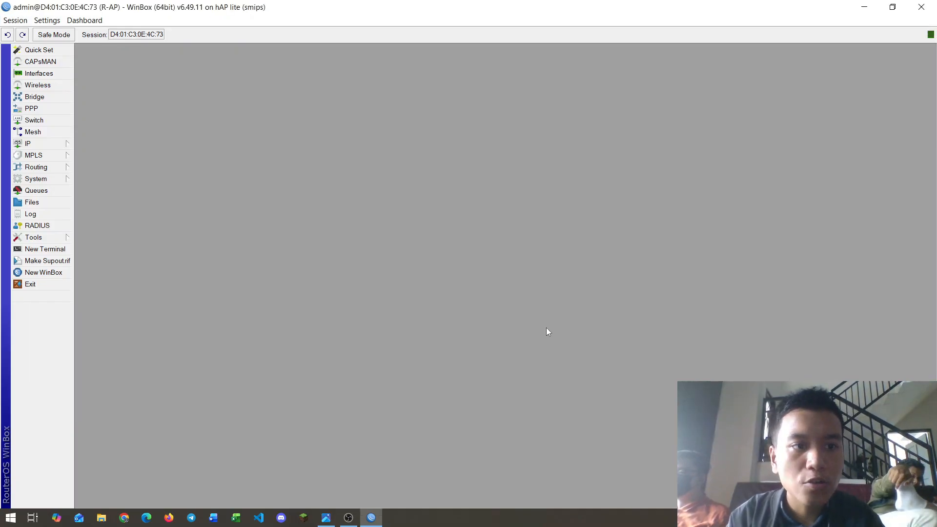
Step: In a new terminal, ping 192.168.1.26 for five replies, then start pinging google.com
click(54, 251)
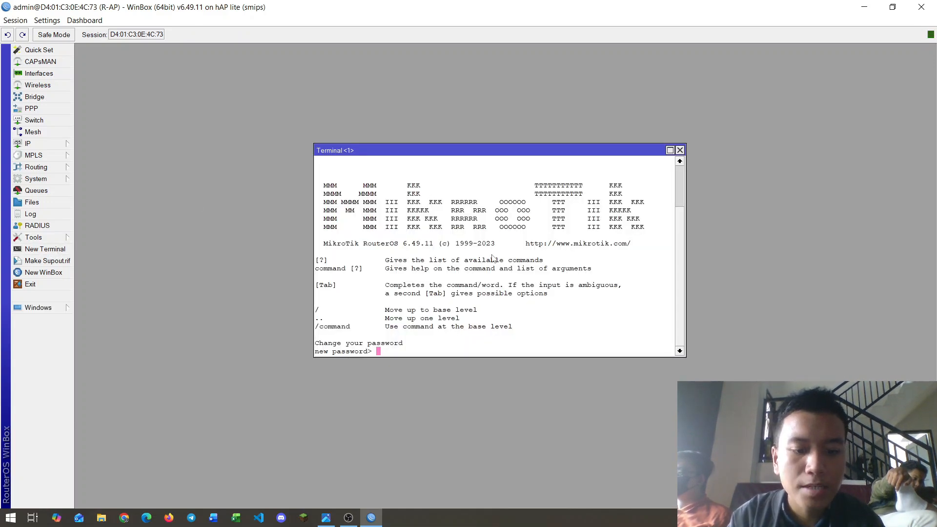
key(Return)
text(p)
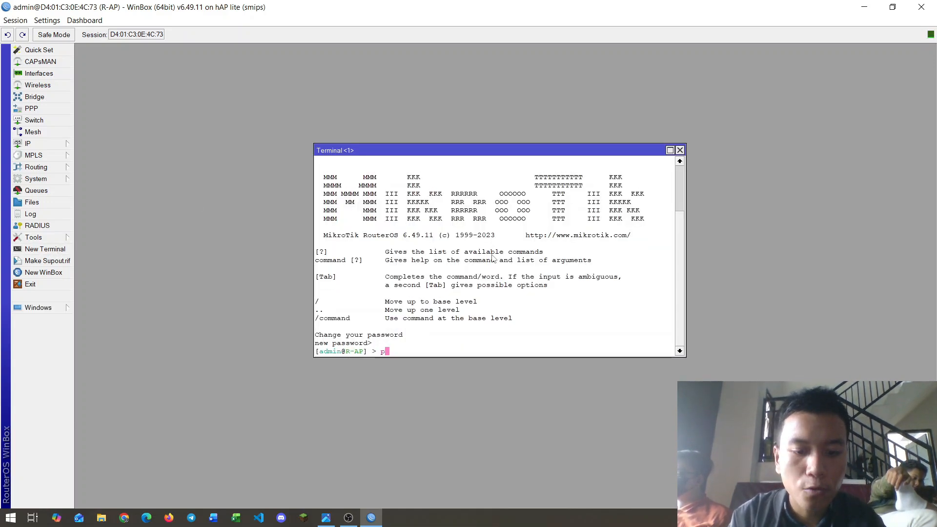
text(ing 192.)
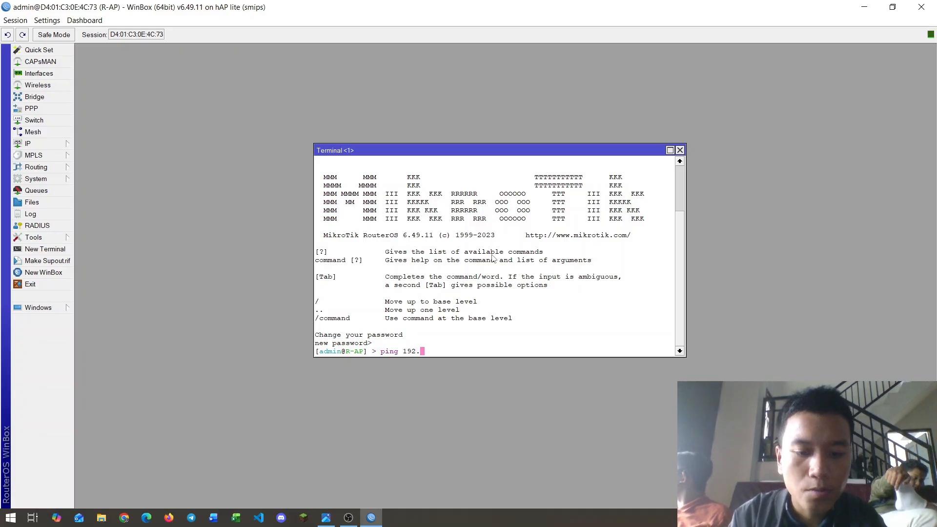
text(168.1.2)
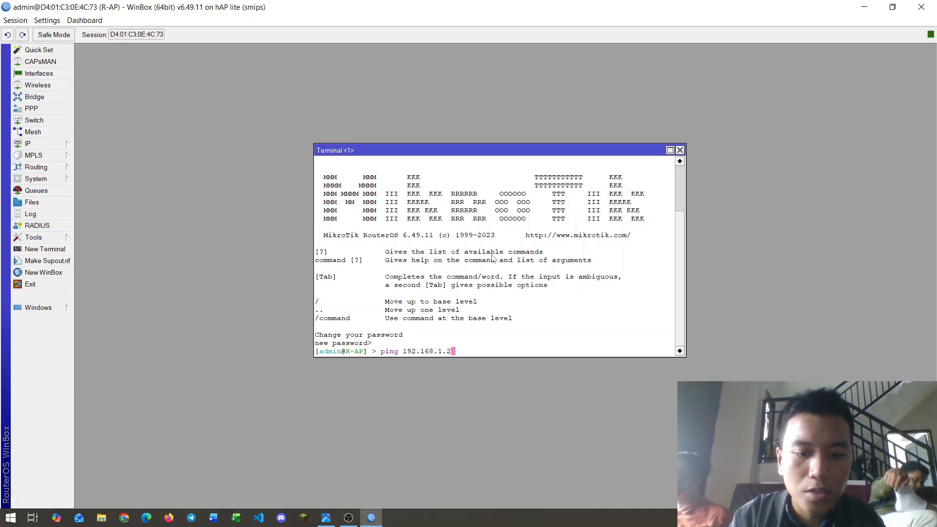
text(6)
key(Return)
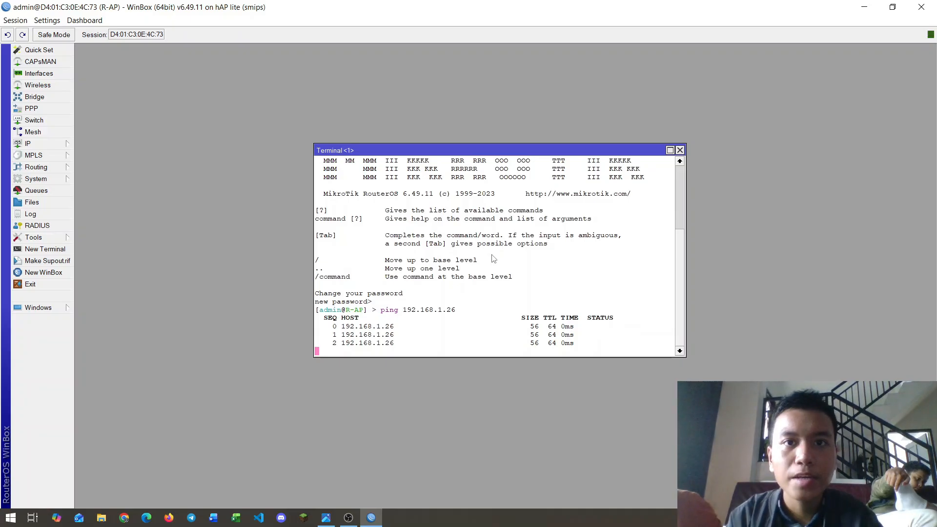
key(ctrl+c)
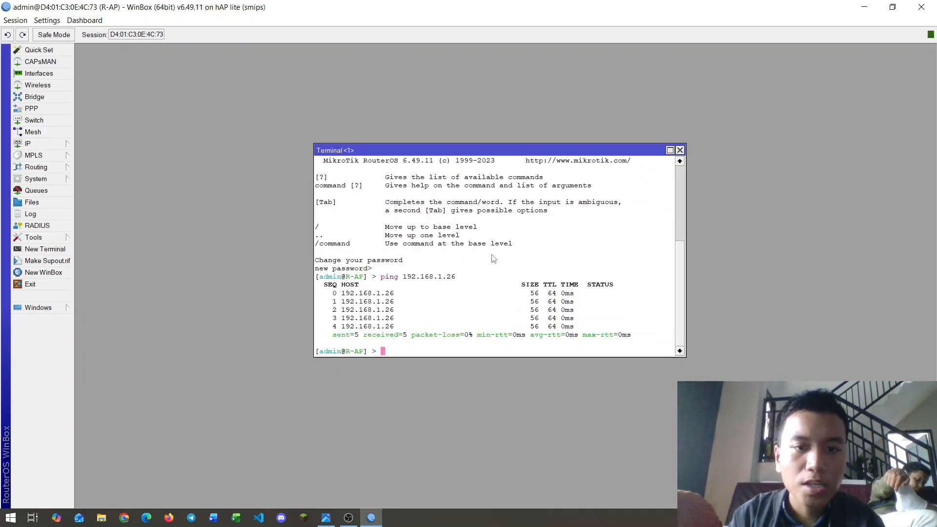
text(ping )
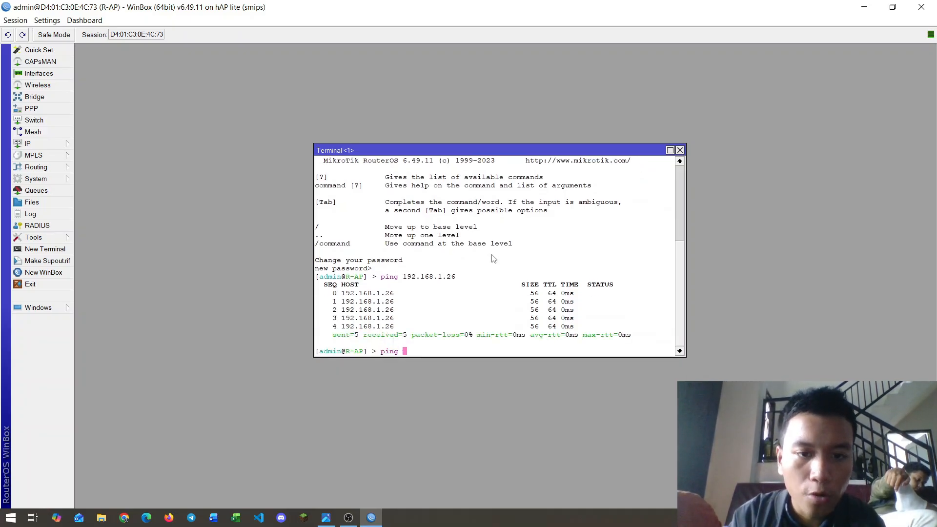
text(google.com)
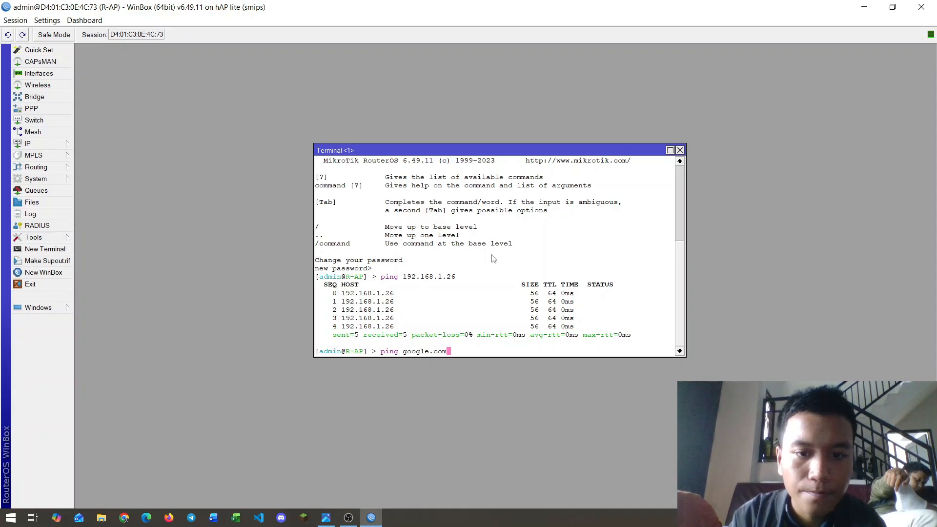
key(Return)
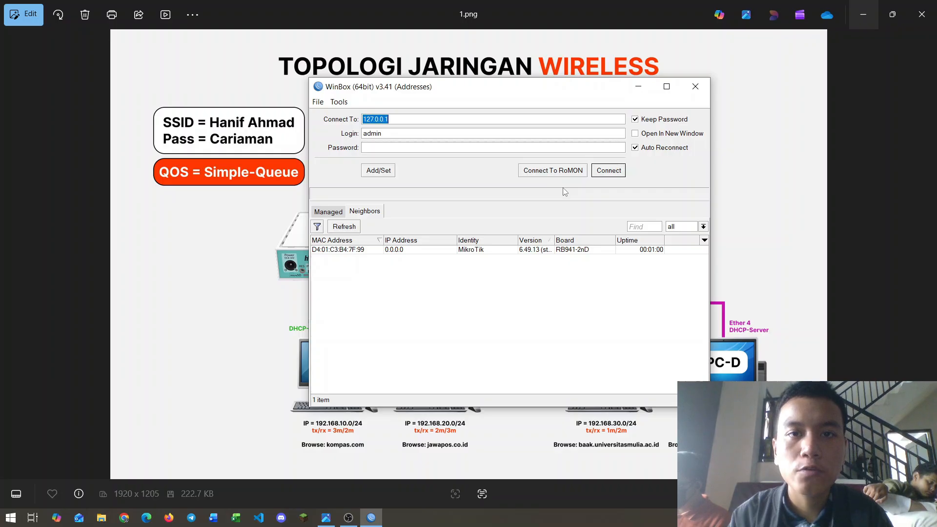
Step: Log in to the neighbouring router and dismiss the password-change prompt
click(360, 250)
click(610, 169)
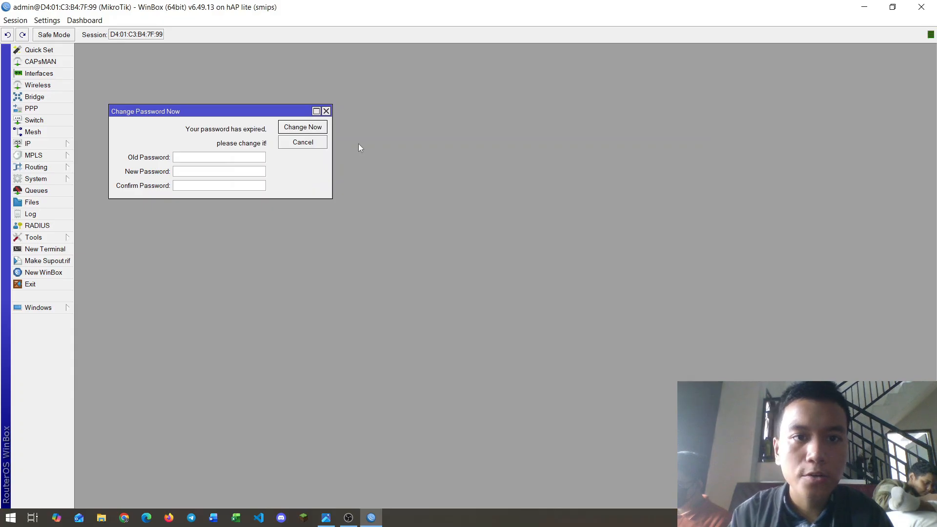
click(316, 145)
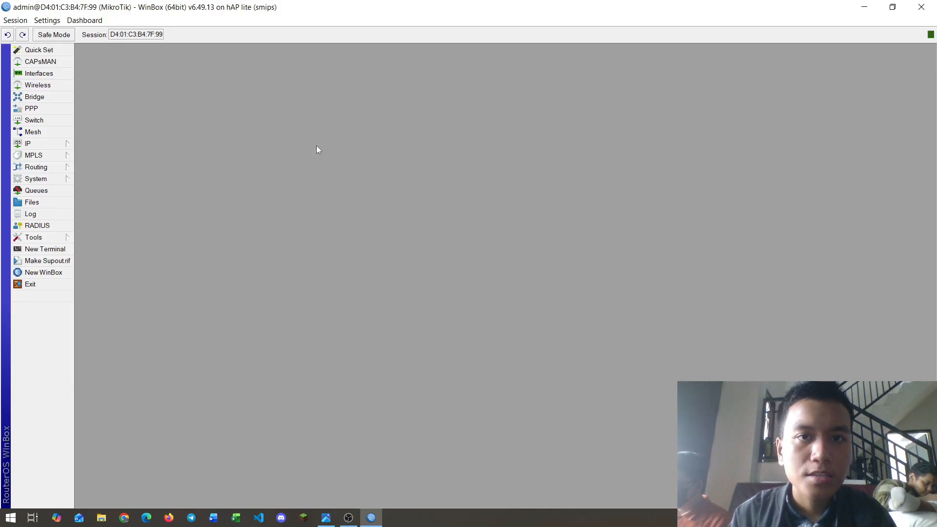
Step: Set the router's System Identity to R-Station and save it
click(40, 179)
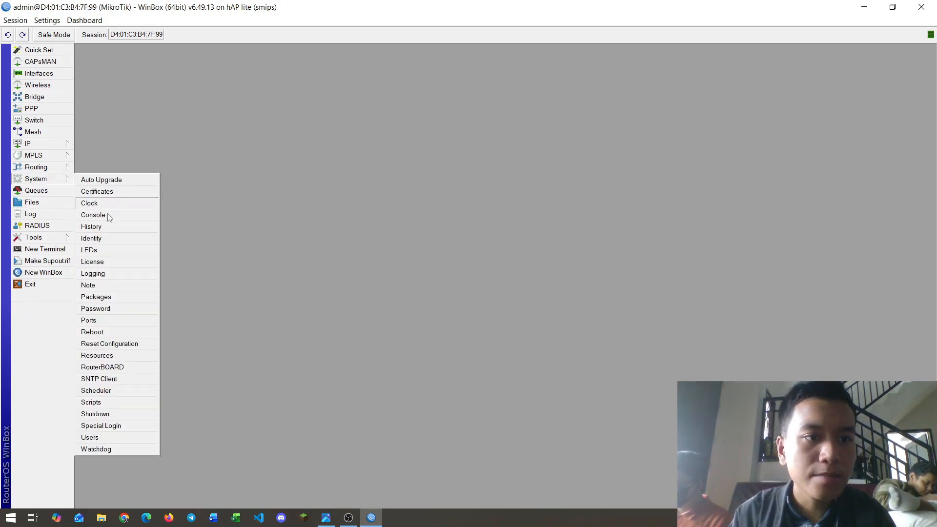
click(99, 240)
text(R)
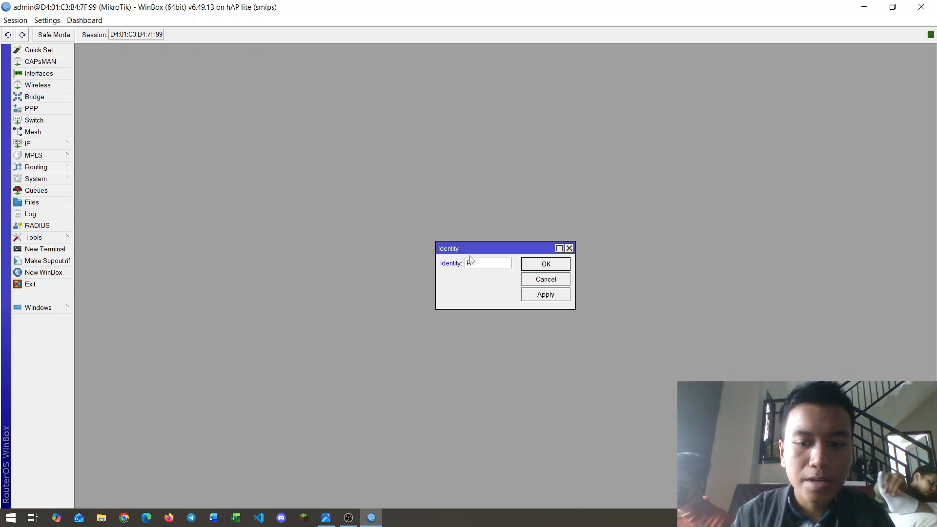
text(-Station)
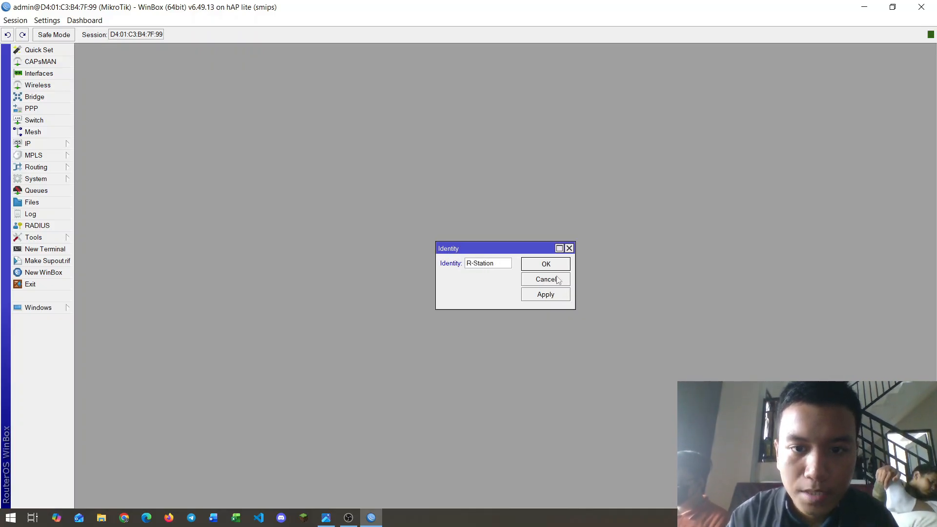
click(562, 295)
click(561, 263)
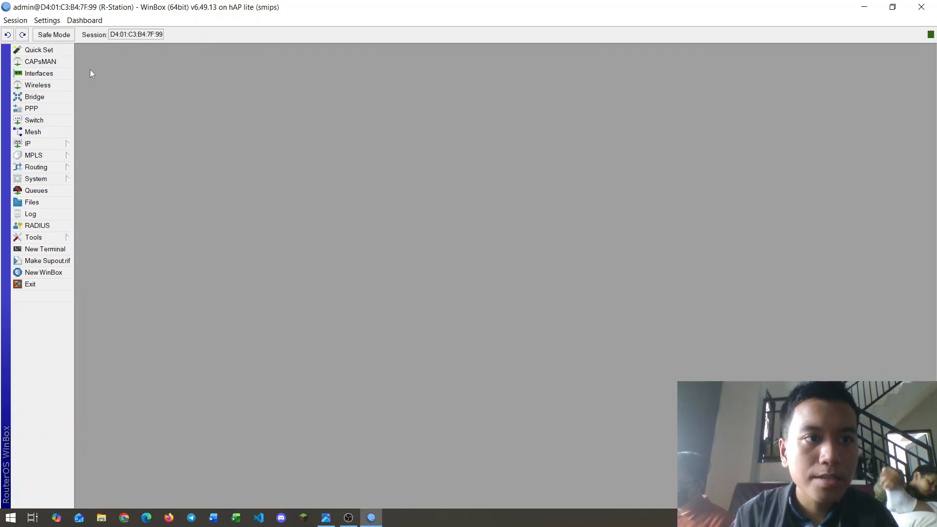
Step: Enable wlan1 in the Interfaces list, then show the Wireless Security Profiles tab
click(57, 73)
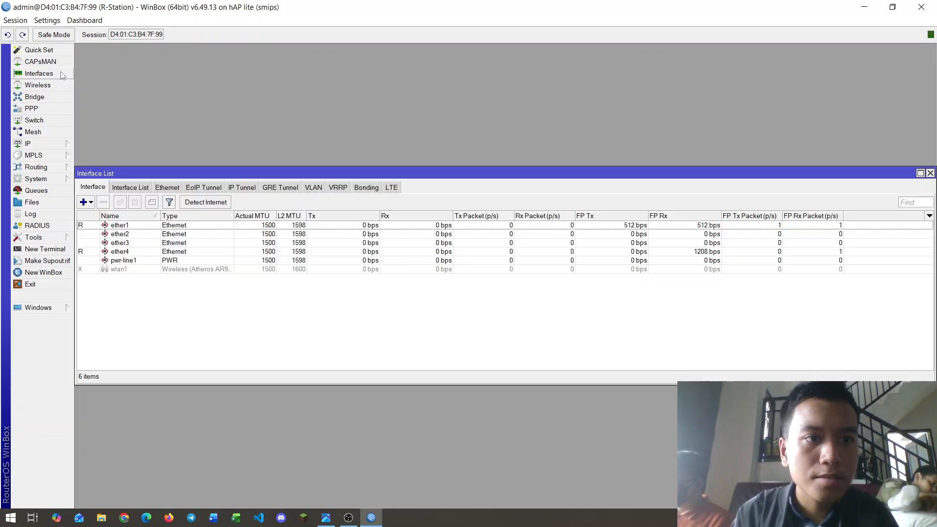
click(116, 269)
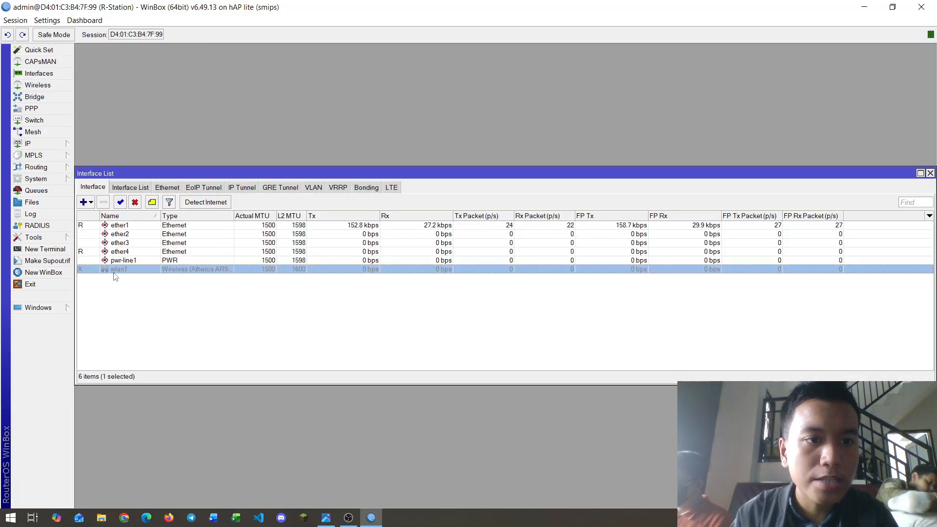
click(120, 202)
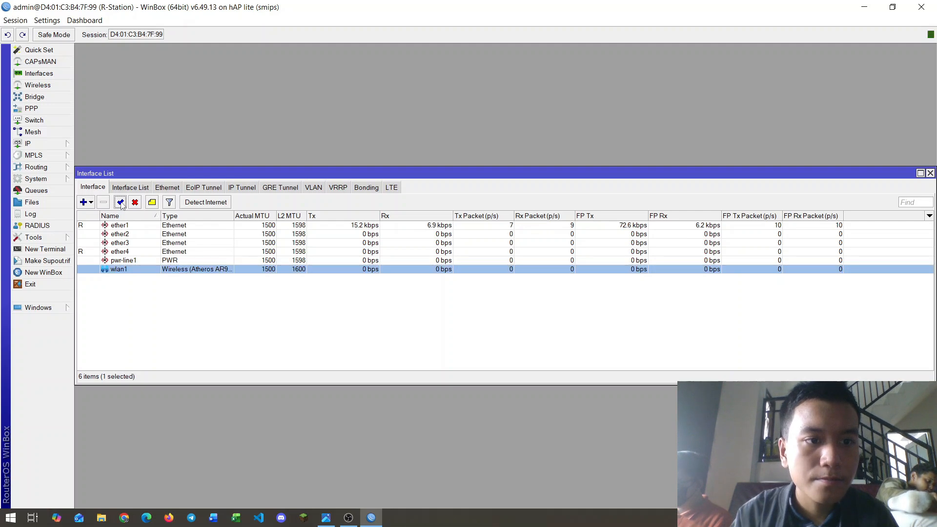
click(930, 173)
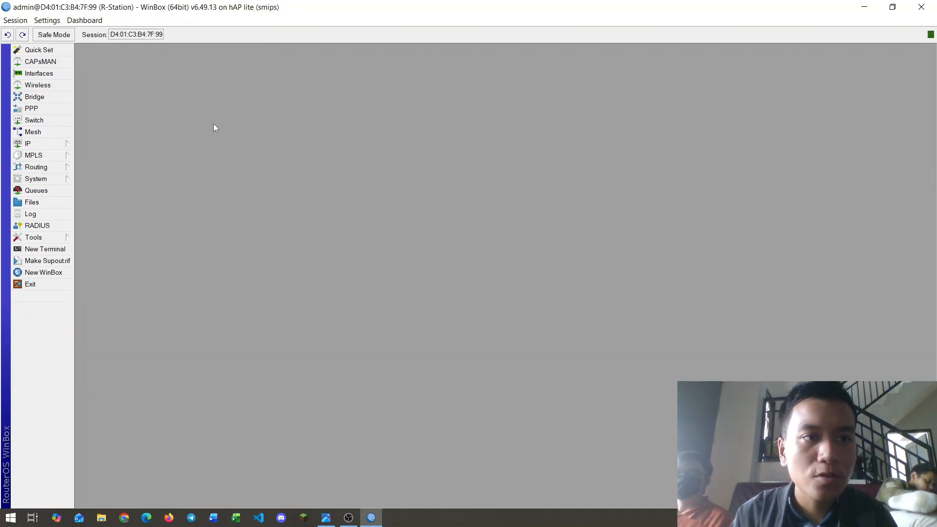
click(59, 86)
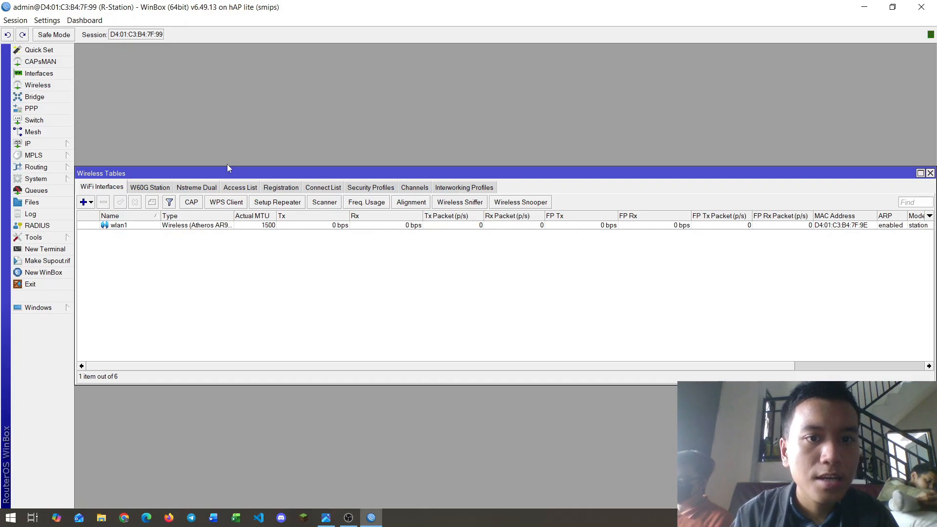
click(364, 189)
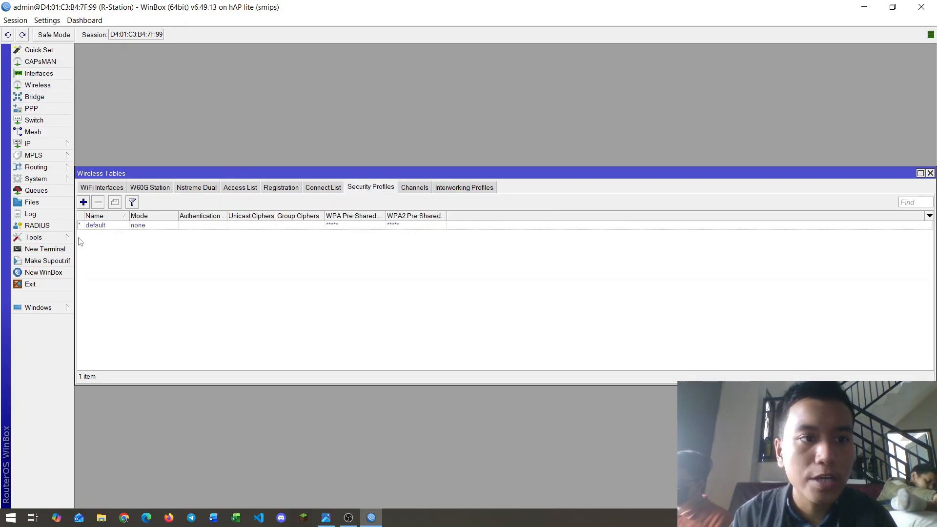
Step: Create profile SP-R-Station in dynamic keys mode with WPA/WPA2 PSK and EAP all ticked
click(84, 202)
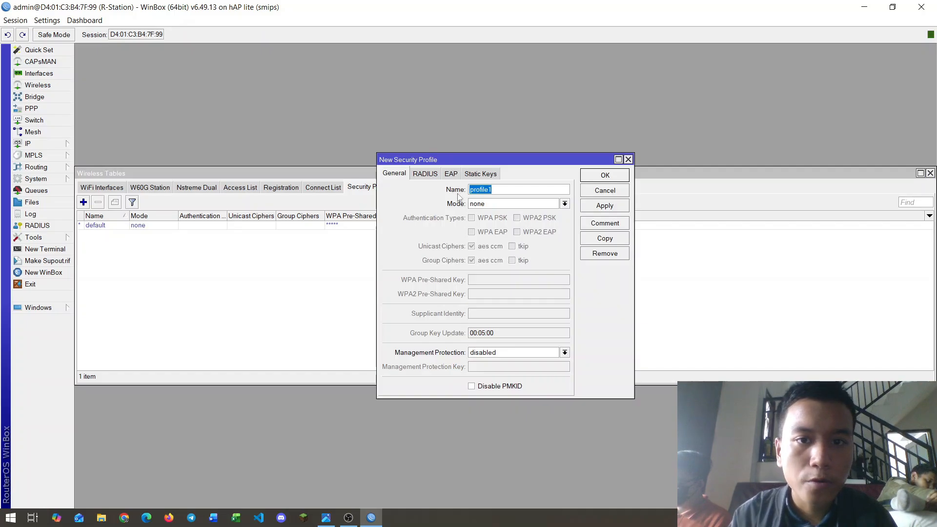
text(SP)
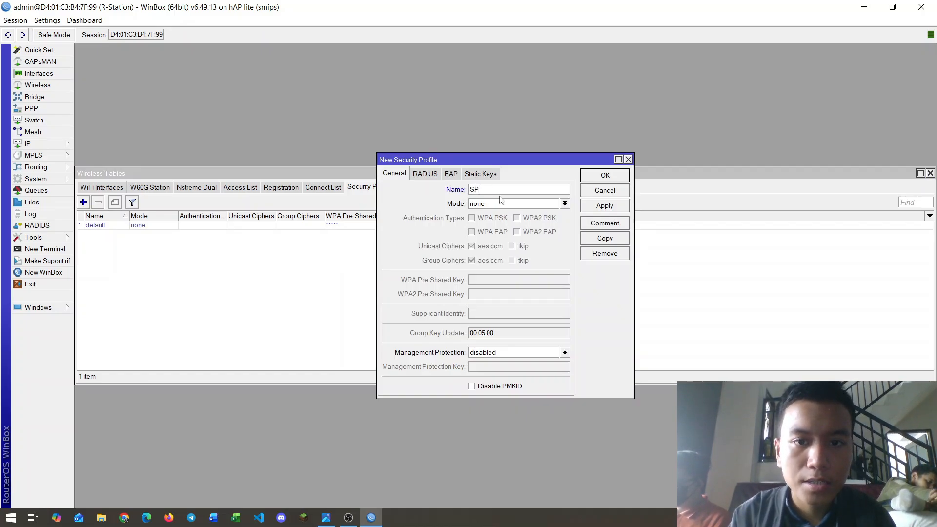
text(-R-)
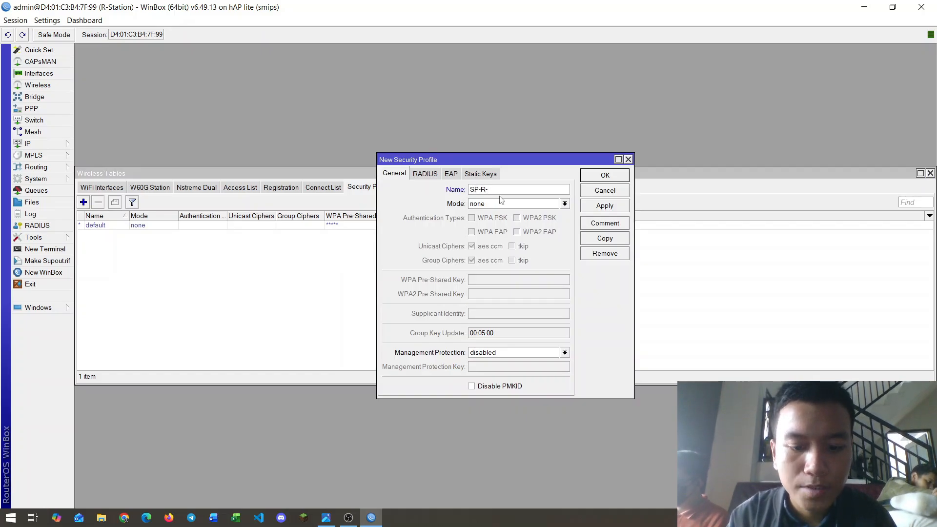
text(Station)
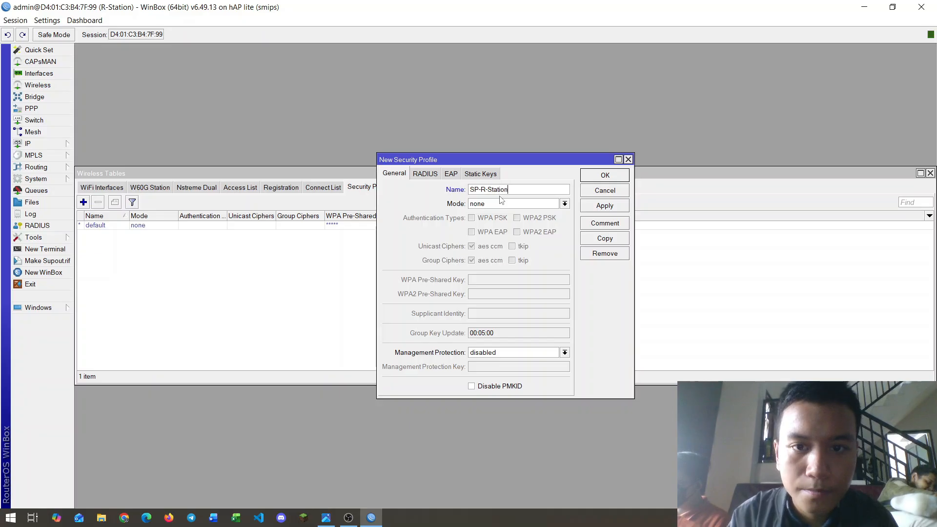
click(565, 205)
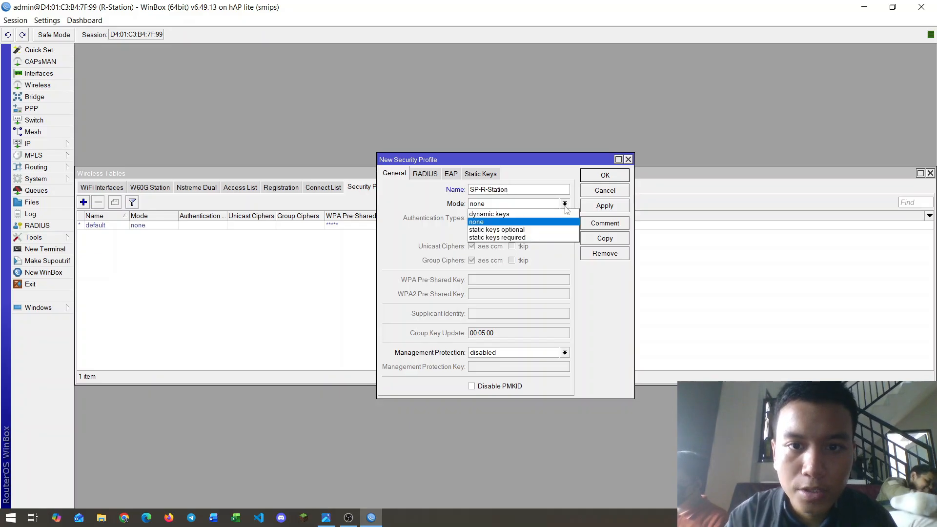
click(495, 214)
click(471, 219)
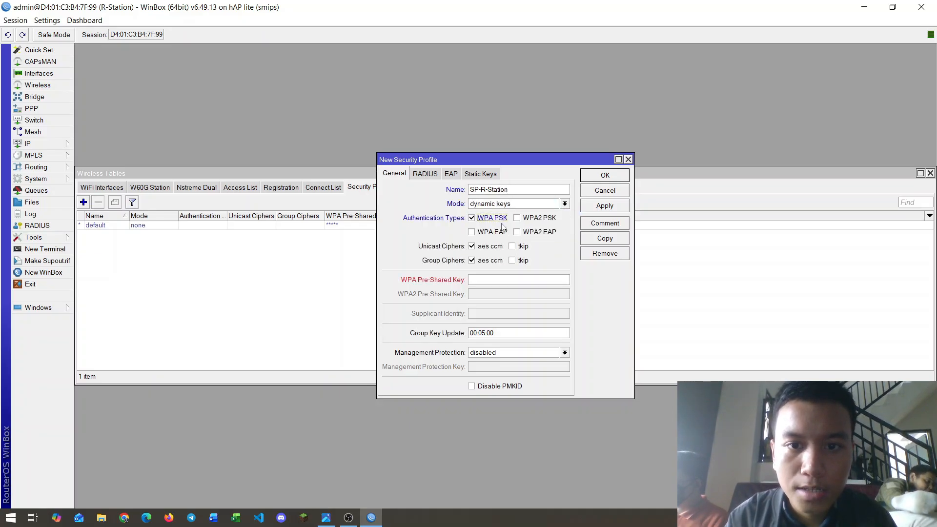
click(517, 218)
click(472, 233)
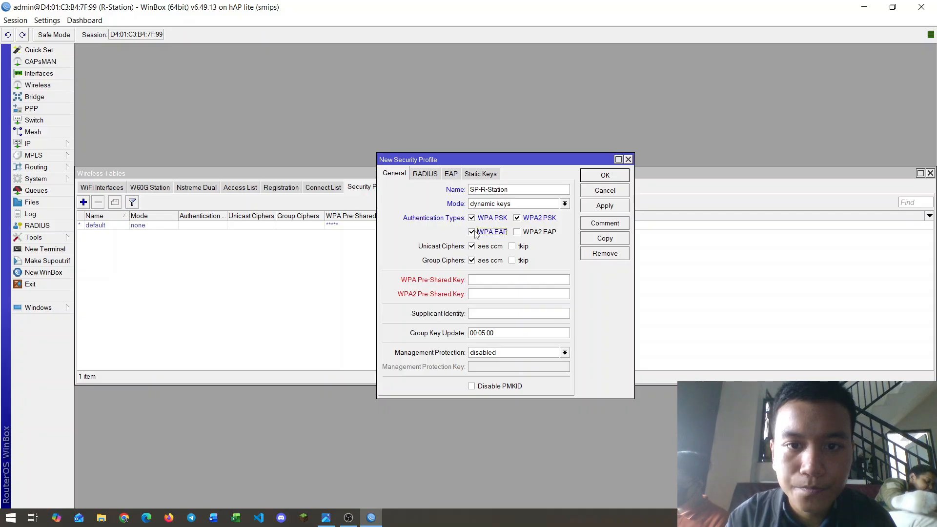
click(518, 233)
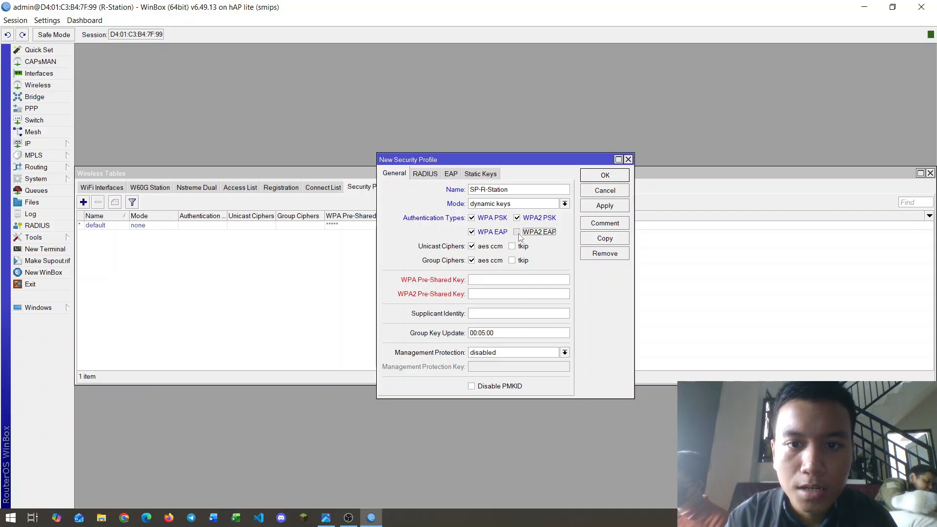
Step: Enter the WPA and WPA2 pre-shared keys, showing passwords as plain text, and save the profile
click(491, 282)
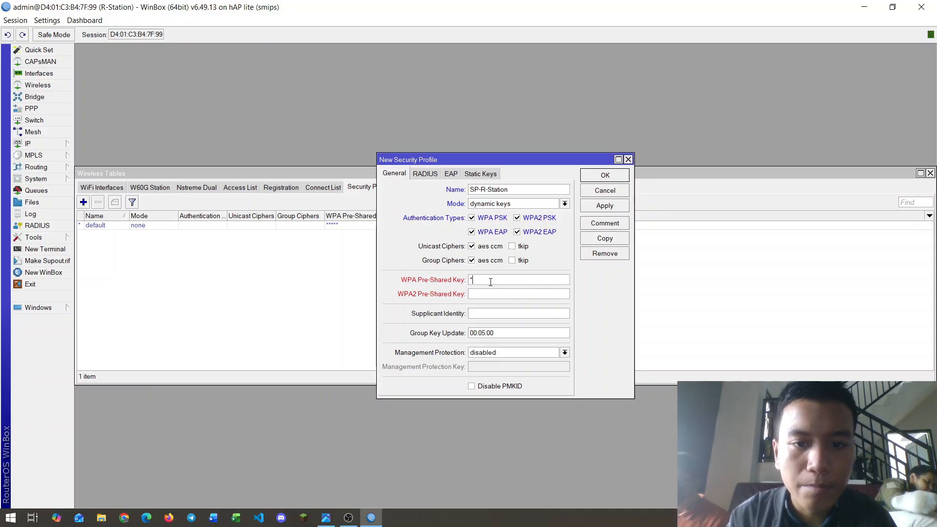
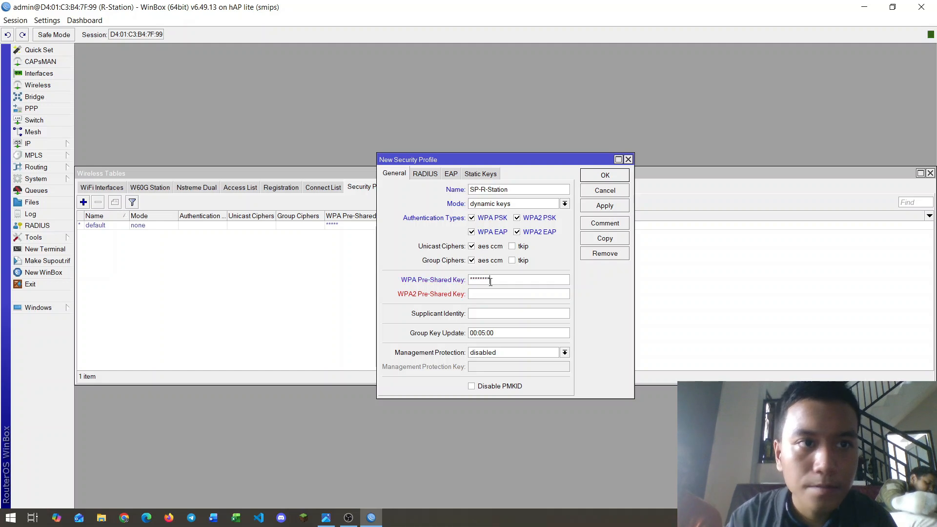
click(54, 21)
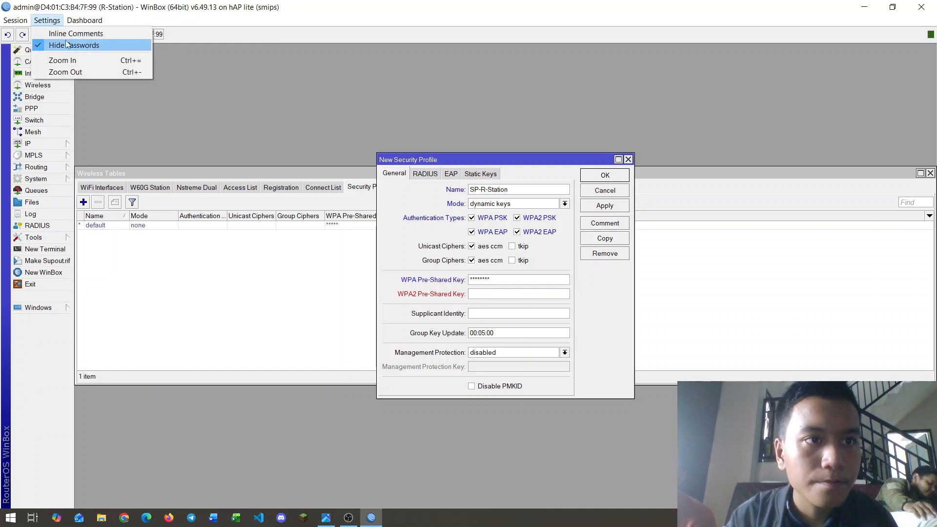
click(68, 45)
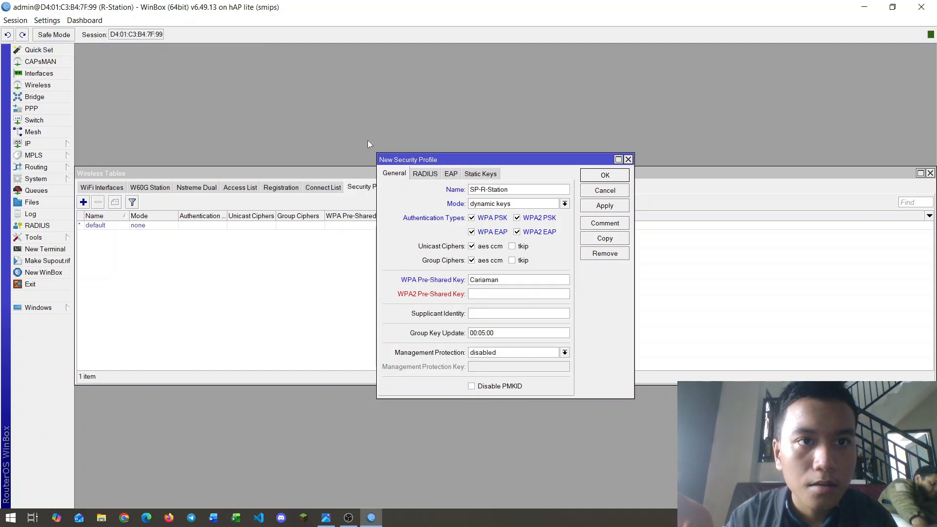
click(510, 293)
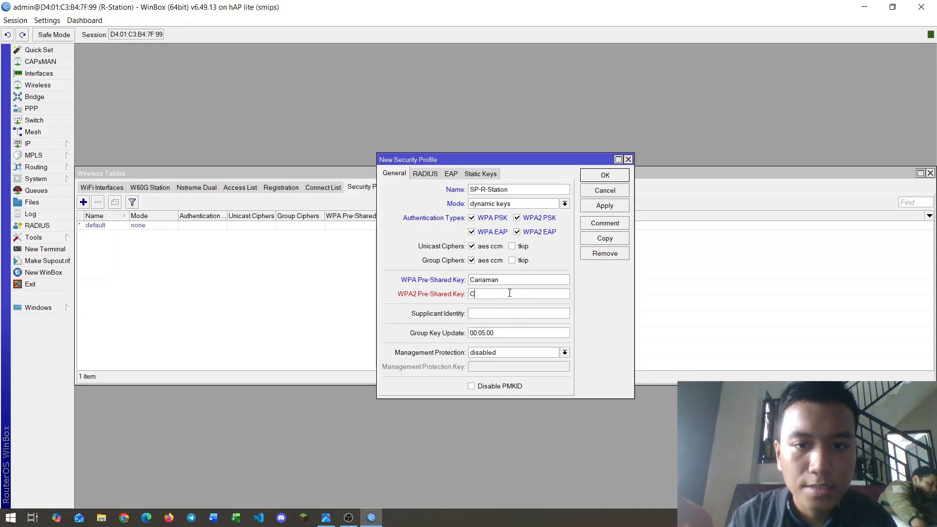
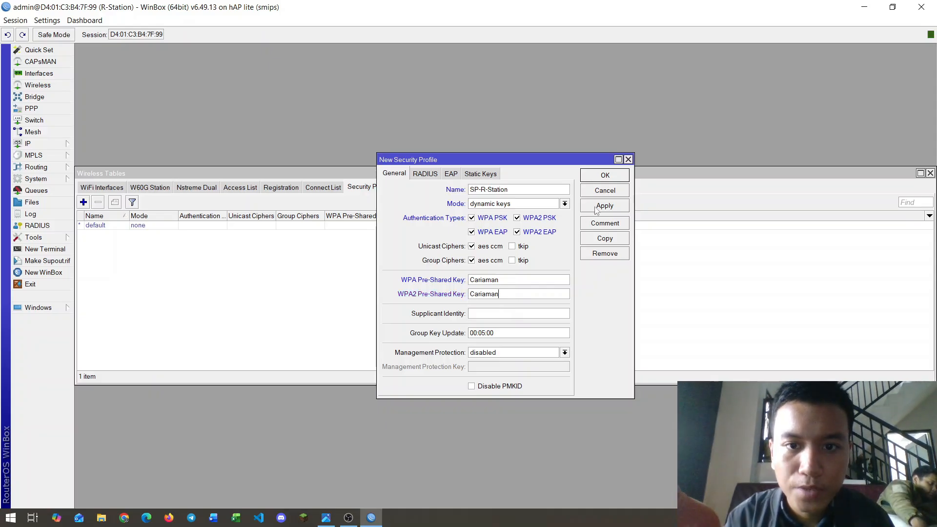
click(601, 205)
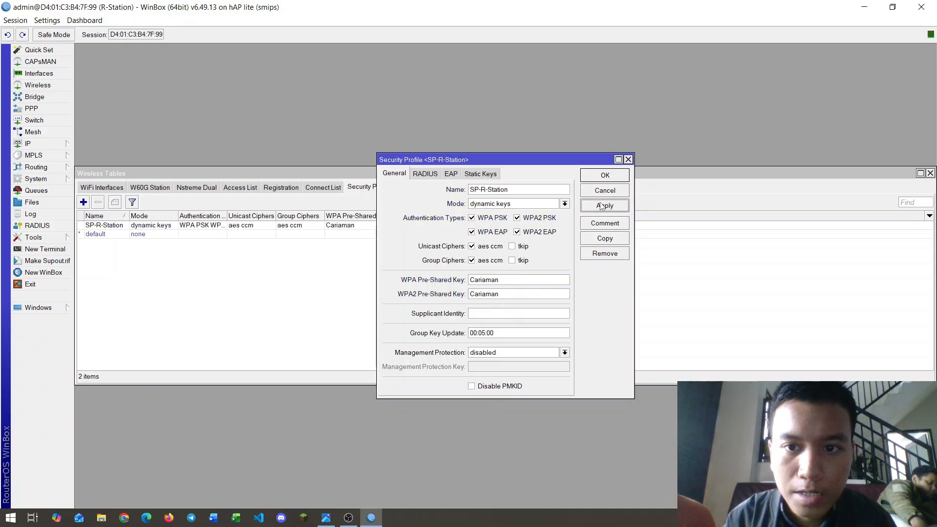
click(606, 175)
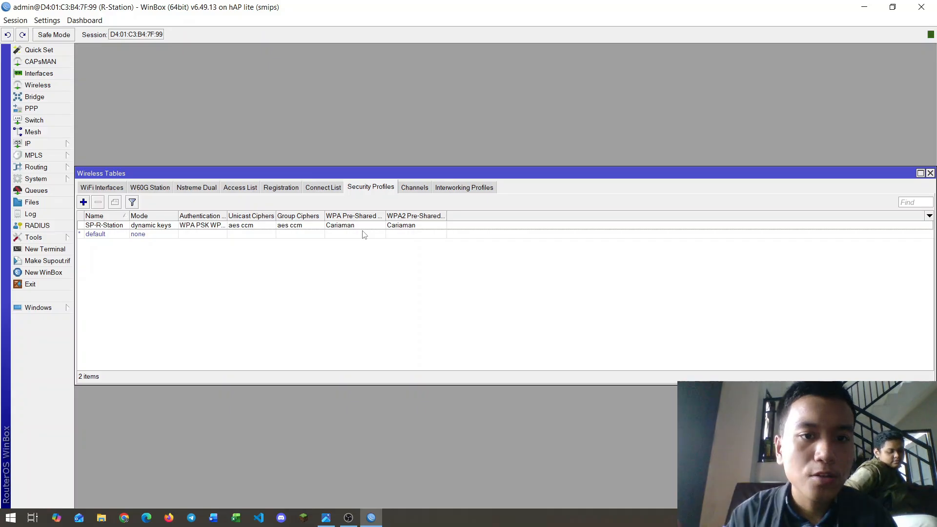
Step: Set wlan1 to station bridge mode on band 2GHz-B/G/N, then launch its Scanner
click(102, 188)
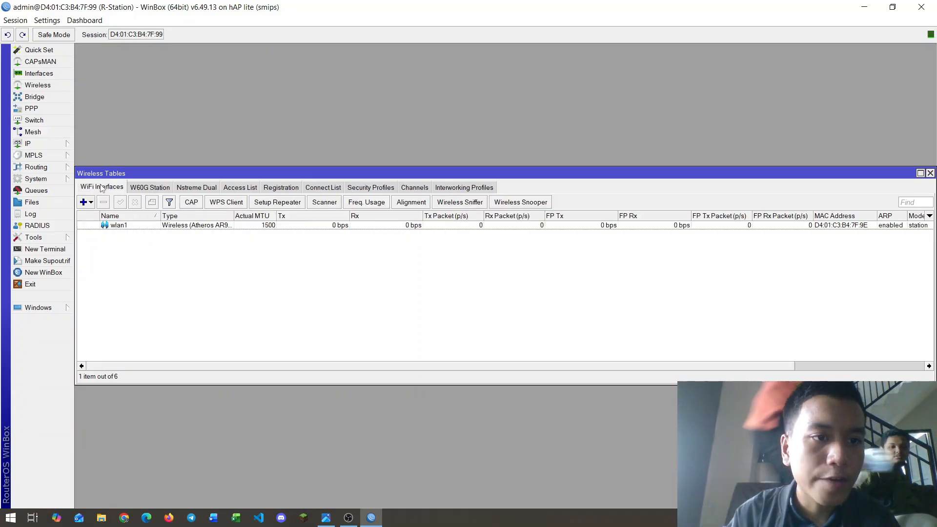
click(127, 225)
double_click(127, 224)
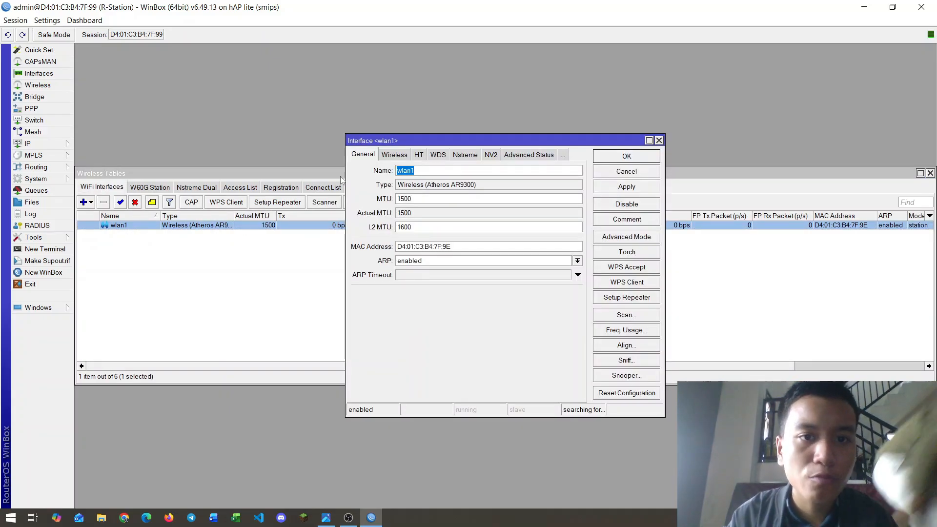
click(394, 155)
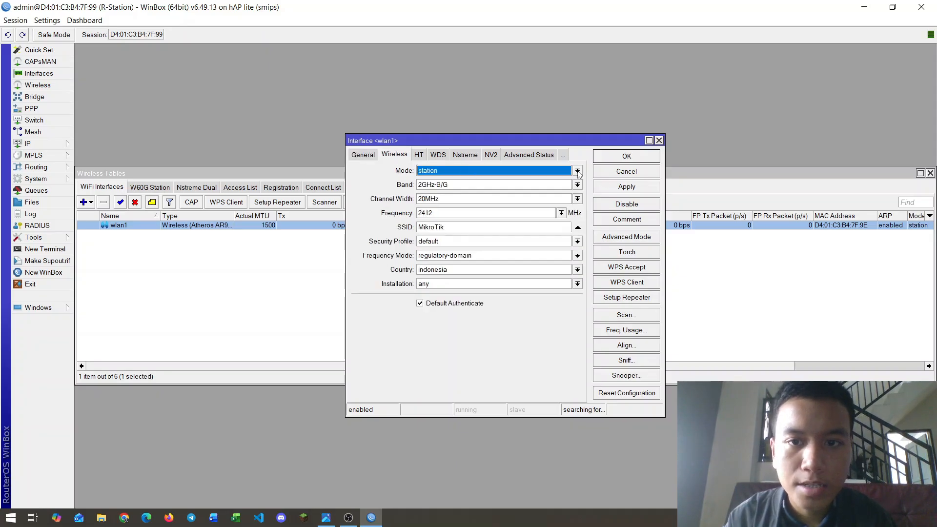
click(577, 171)
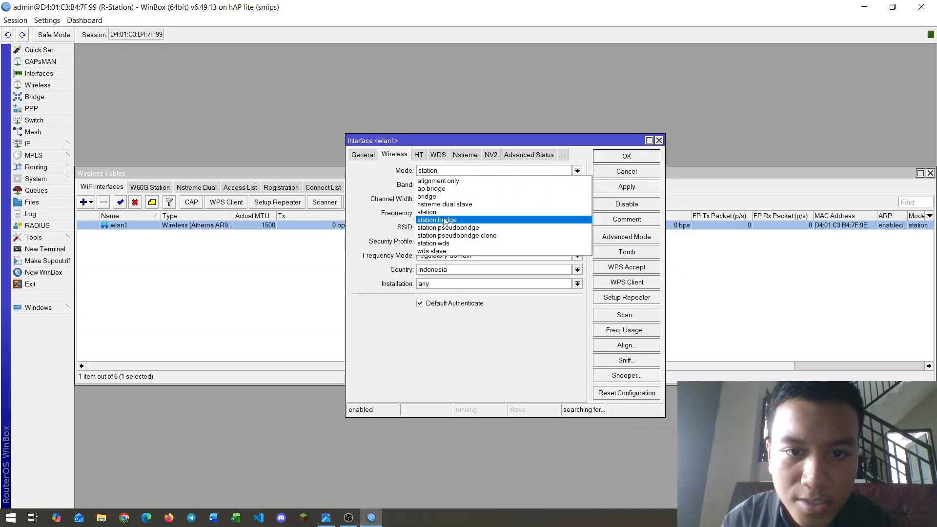
click(498, 220)
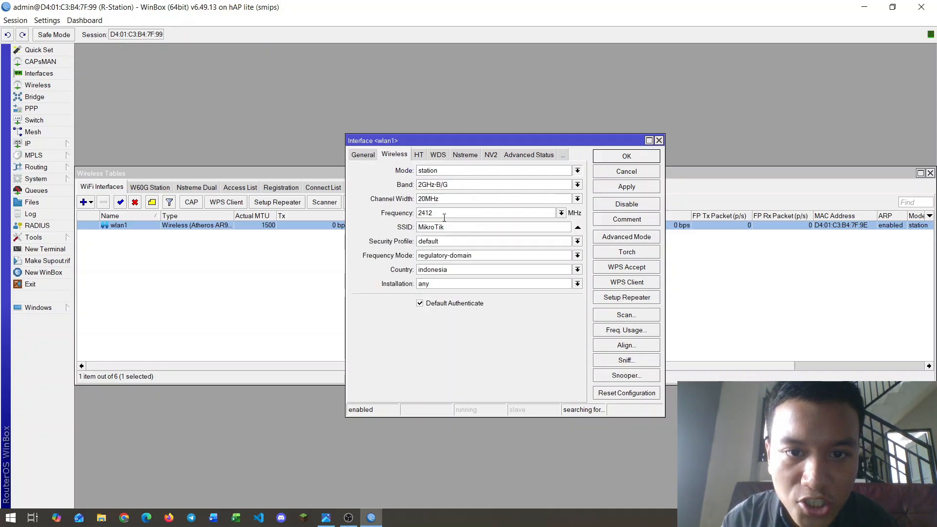
click(578, 185)
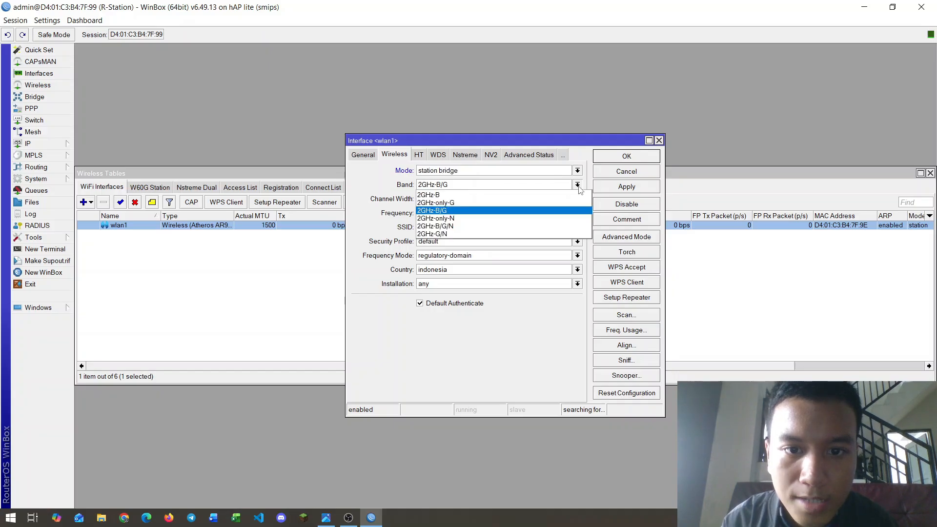
click(438, 226)
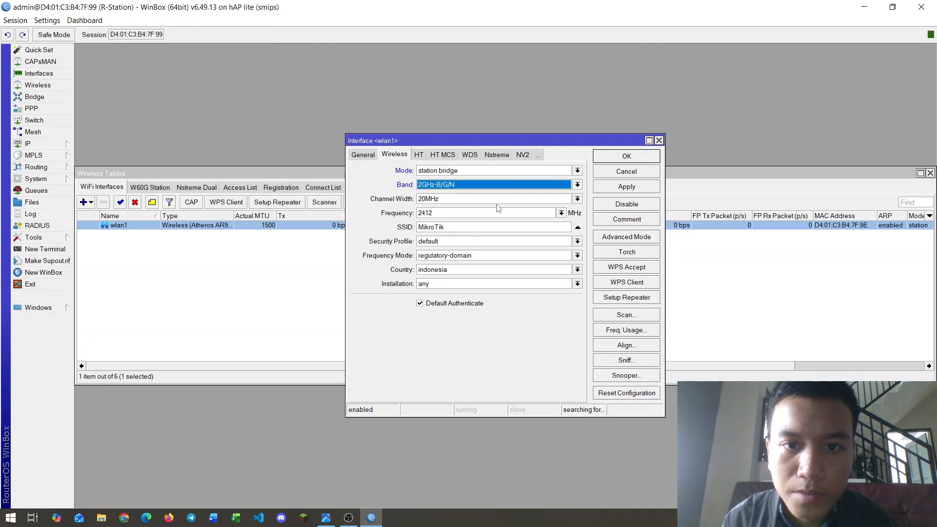
click(627, 315)
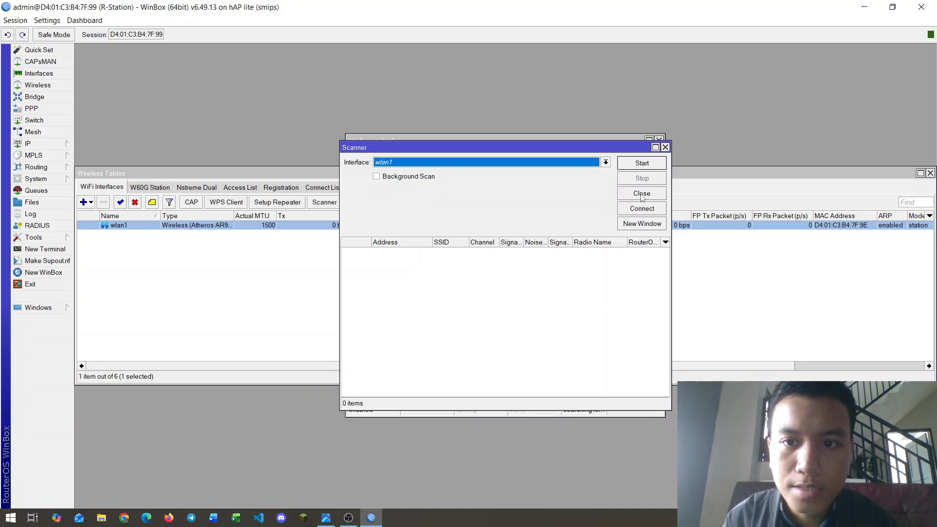
Step: Scan and connect wlan1 to the APRB access point with security profile SP-R-Station, then close wlan1's settings
click(641, 165)
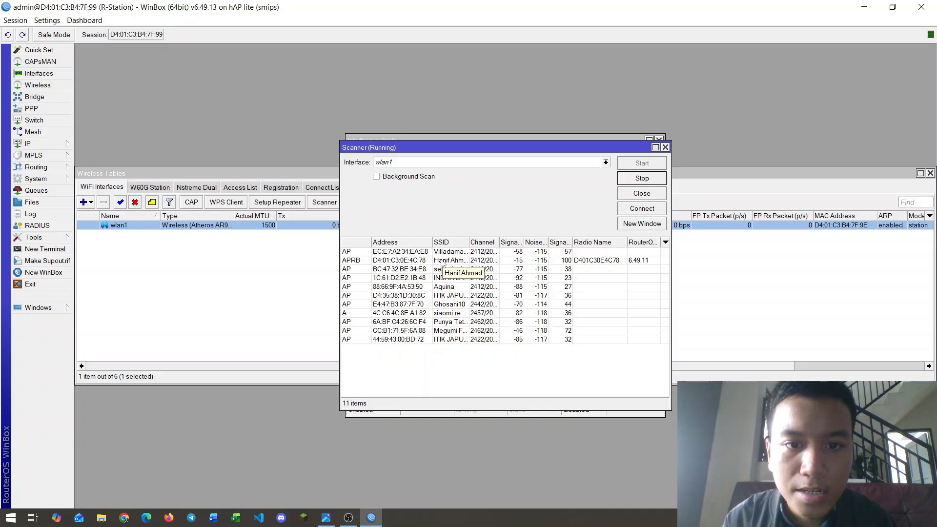
click(442, 262)
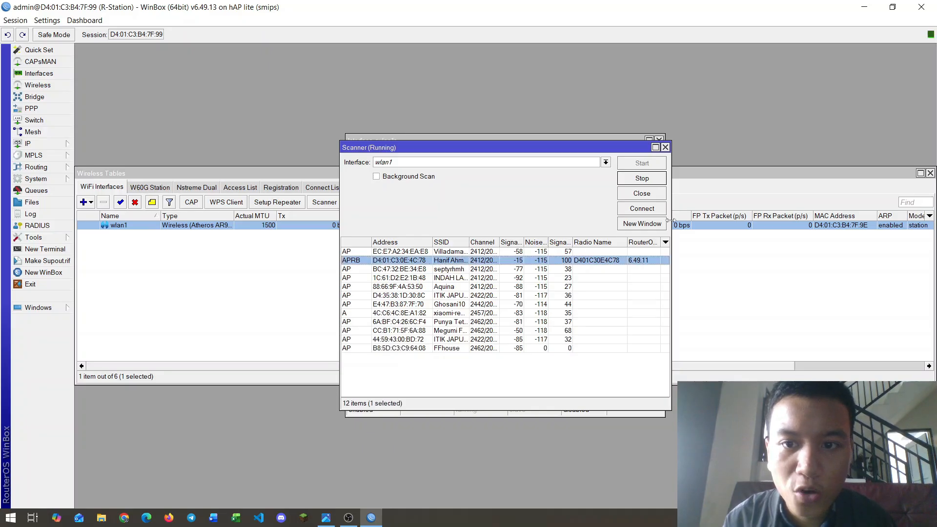
click(642, 208)
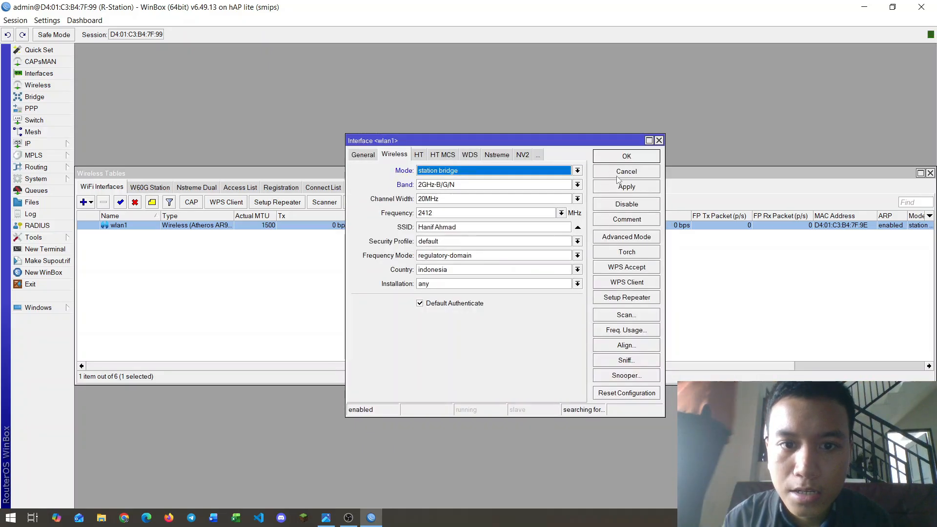
click(577, 241)
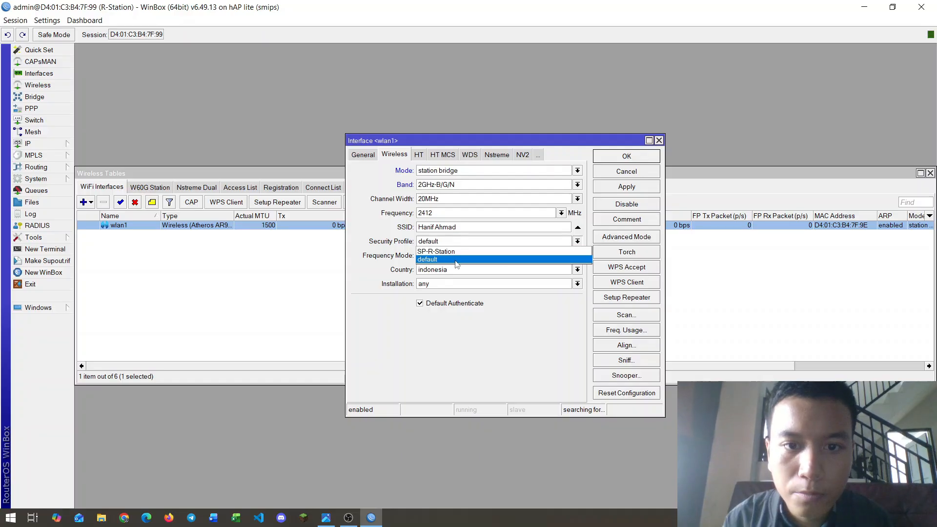
click(441, 251)
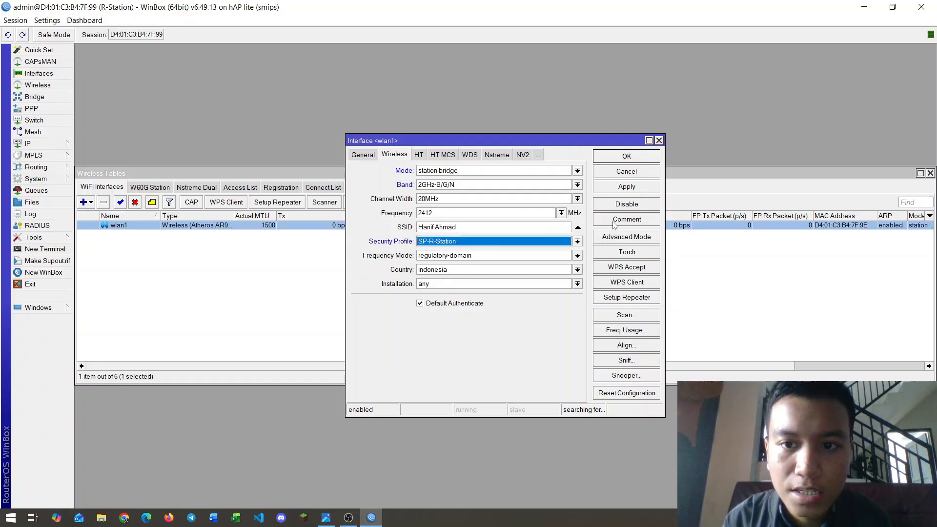
click(621, 189)
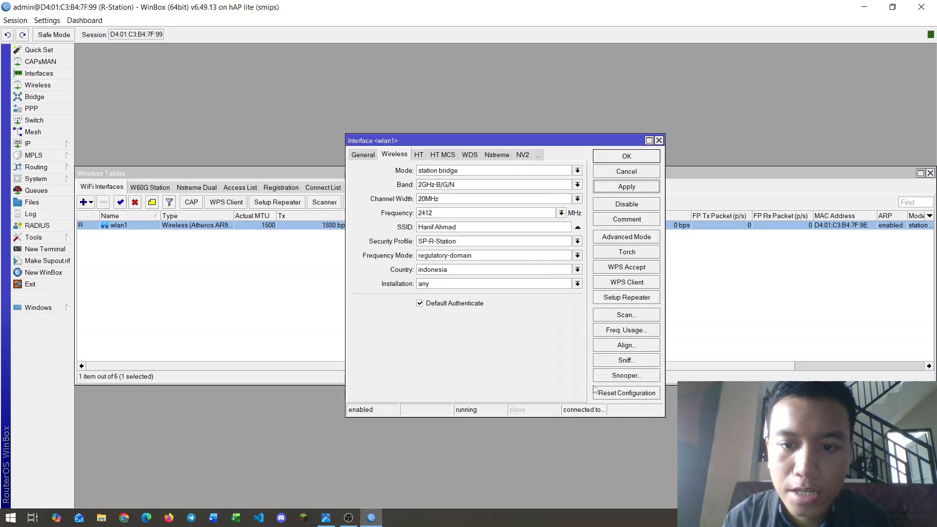
drag(665, 258, 750, 258)
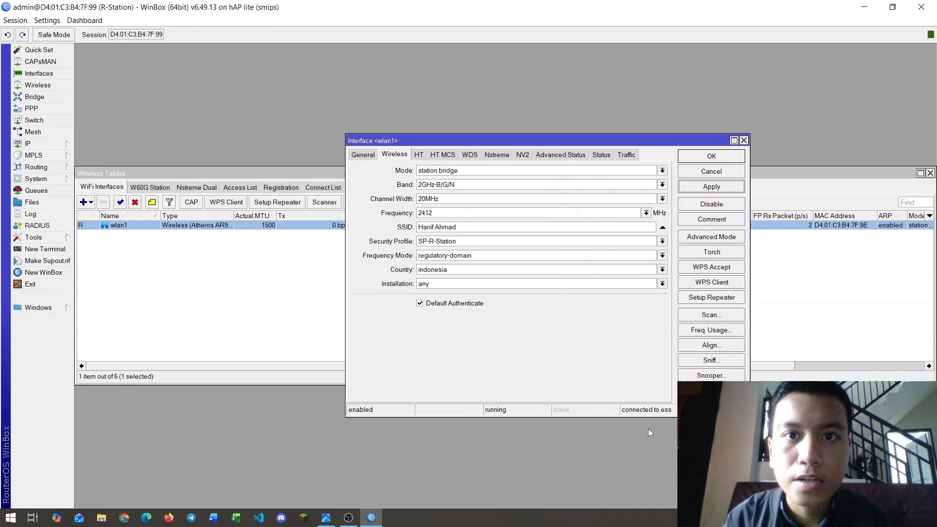
click(707, 156)
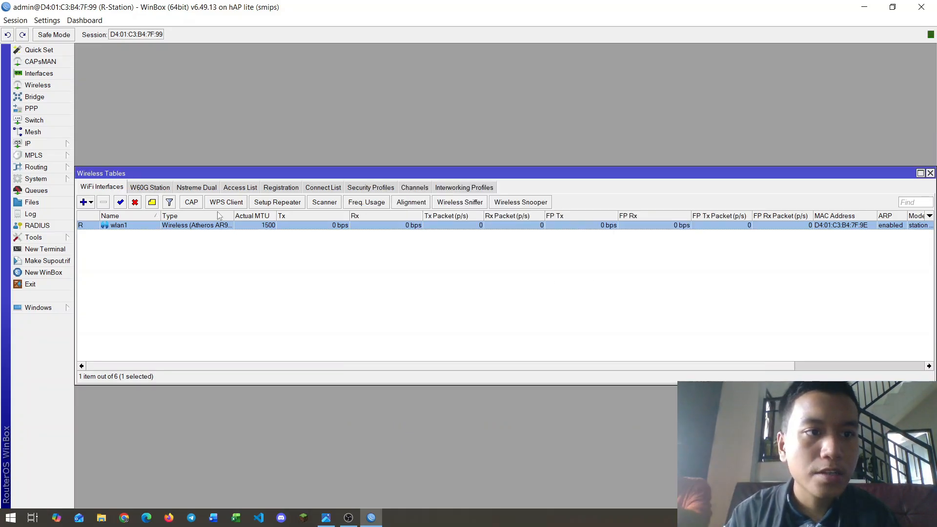
Step: Add a DHCP client on interface wlan1, then close the DHCP Client list
click(55, 146)
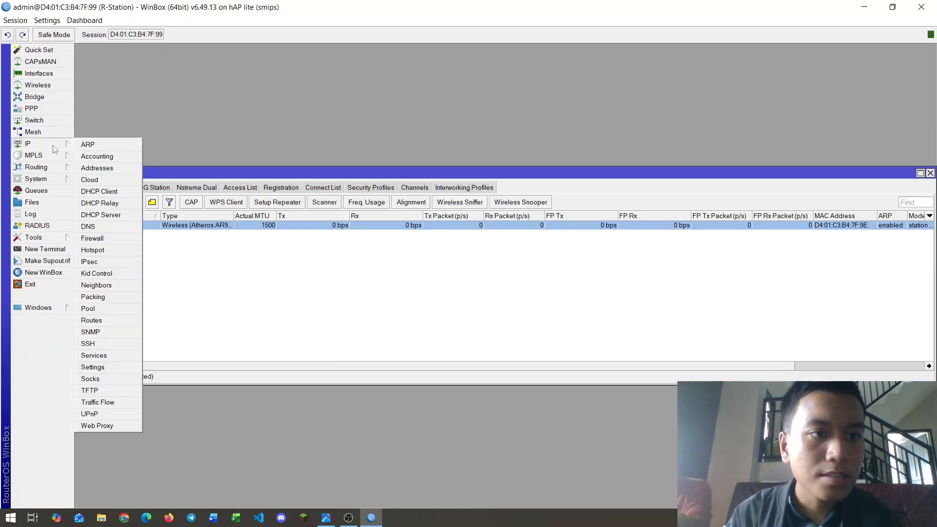
click(122, 192)
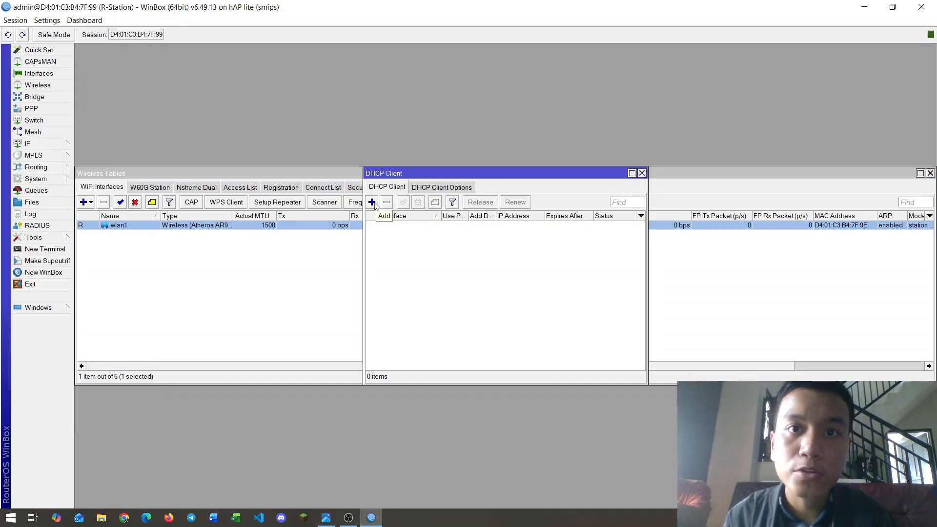
click(372, 202)
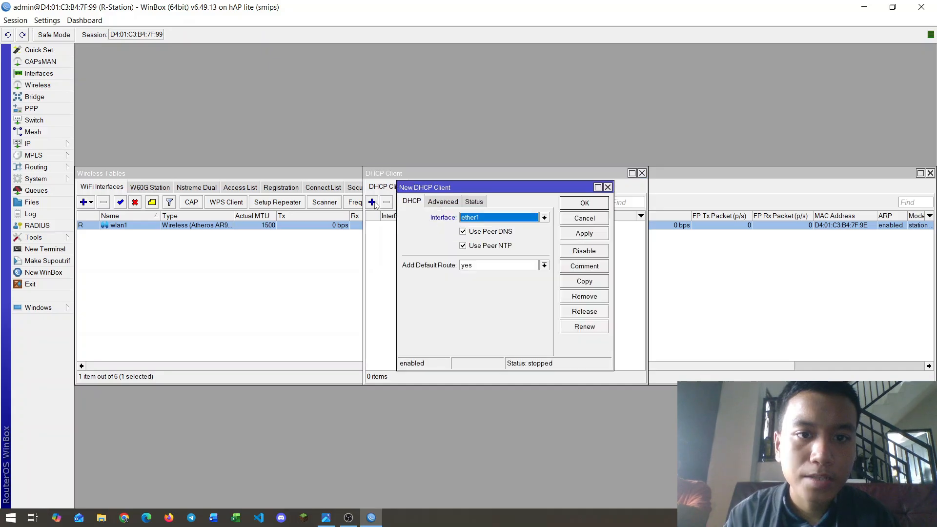
click(545, 218)
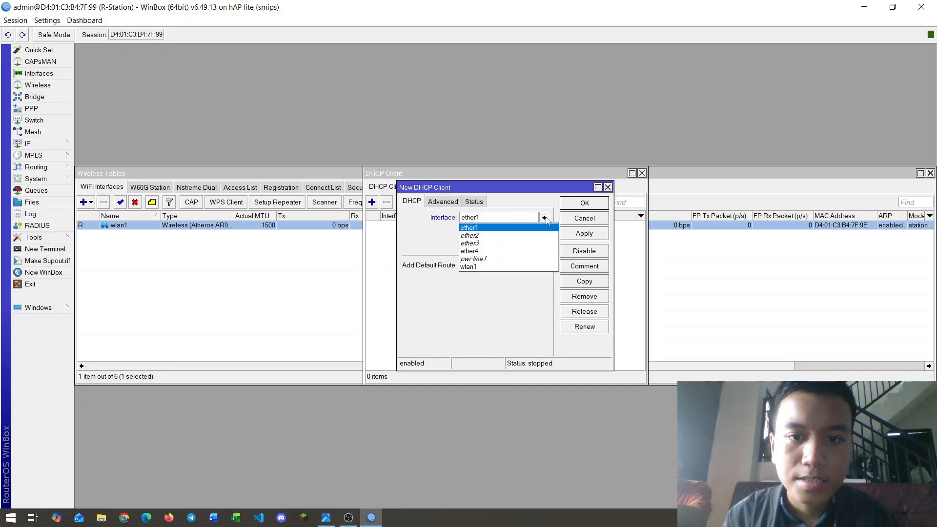
click(472, 267)
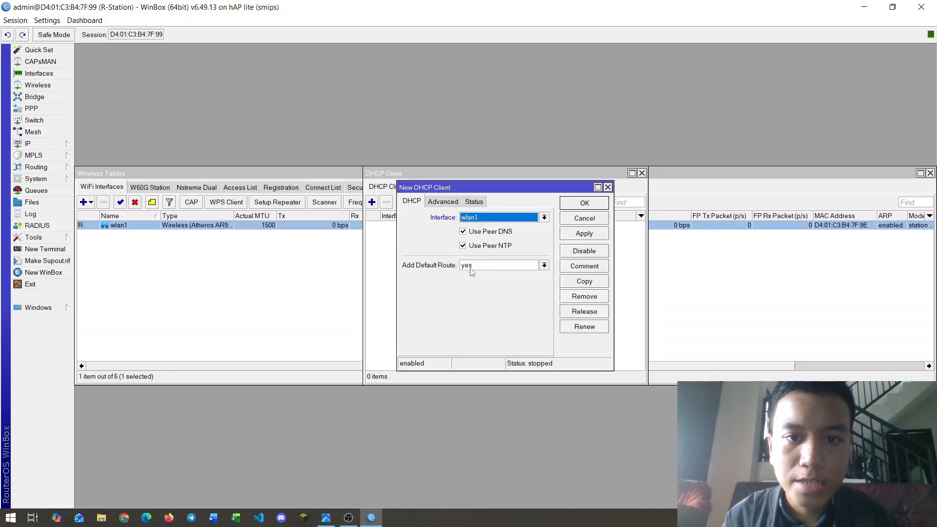
click(597, 236)
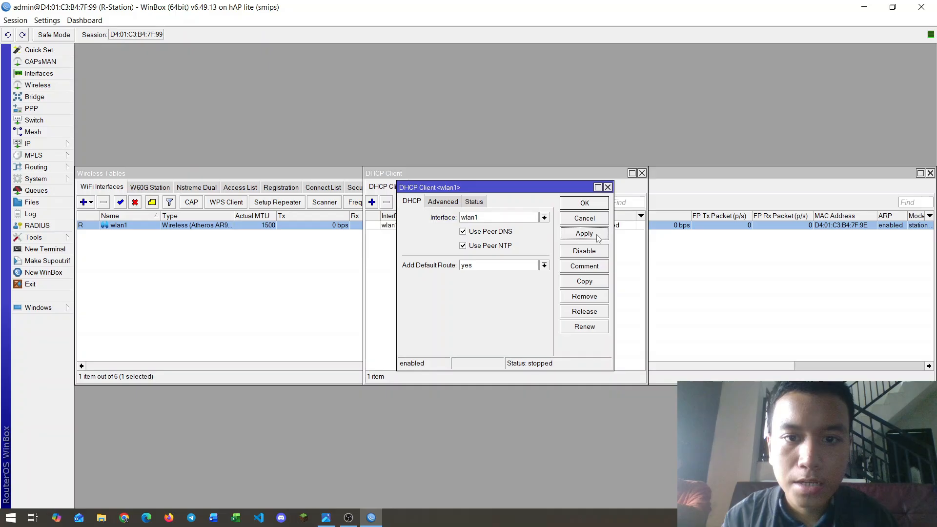
click(593, 204)
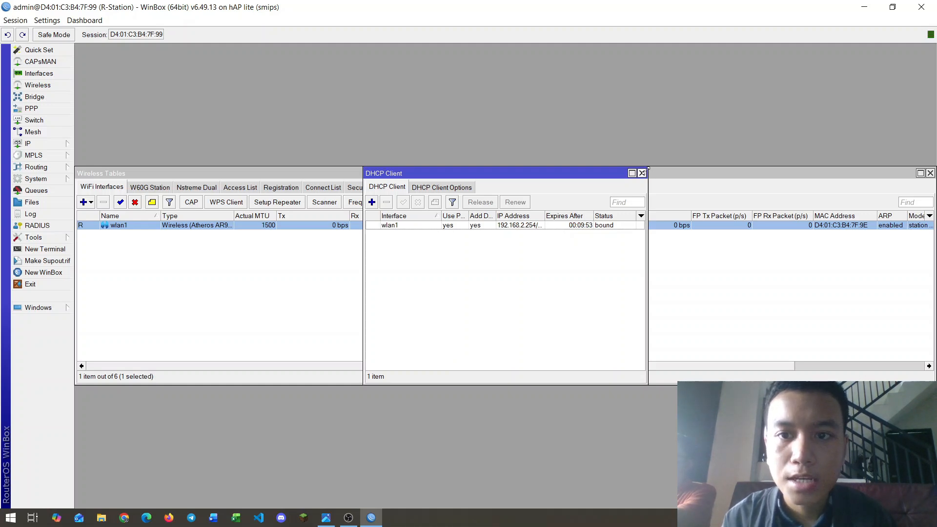
click(642, 173)
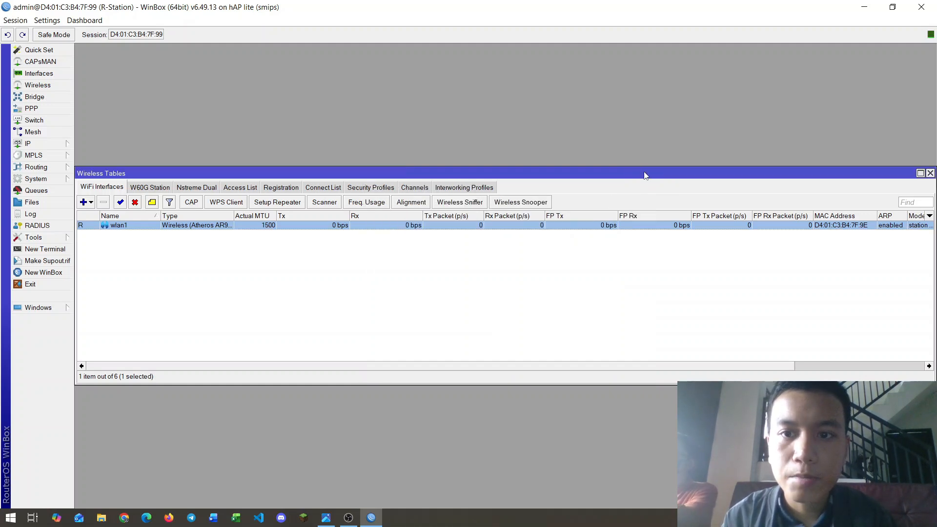
Step: Close the wireless tables, open the IP address list and check the topology diagram
click(930, 173)
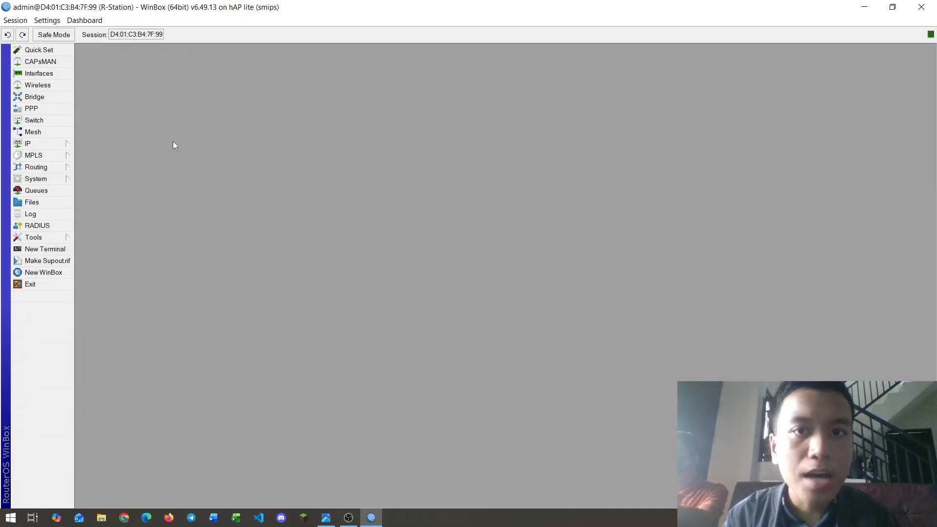
click(71, 143)
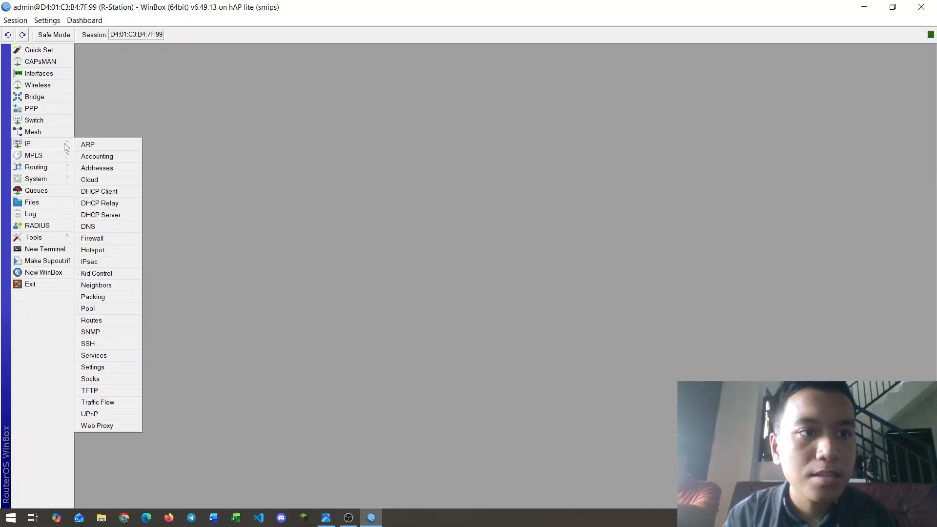
click(97, 169)
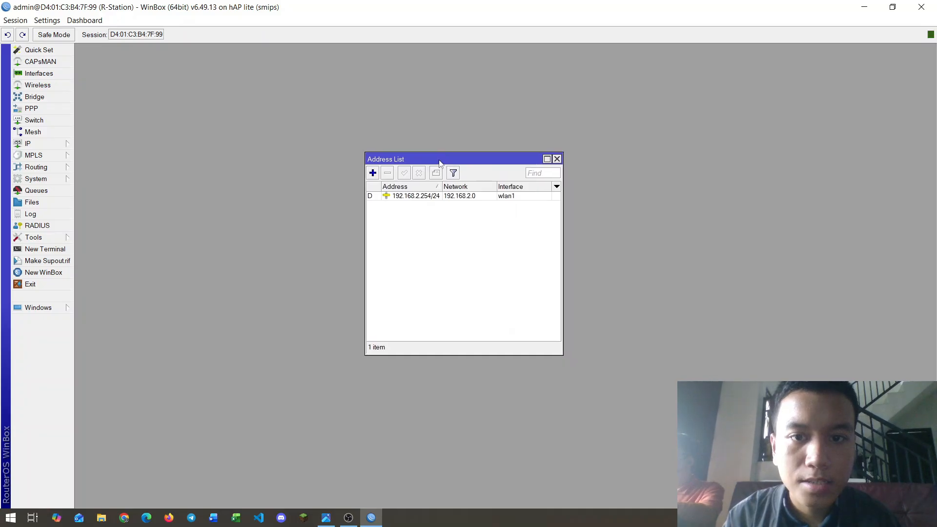
key(alt+Tab)
key(alt+Tab)
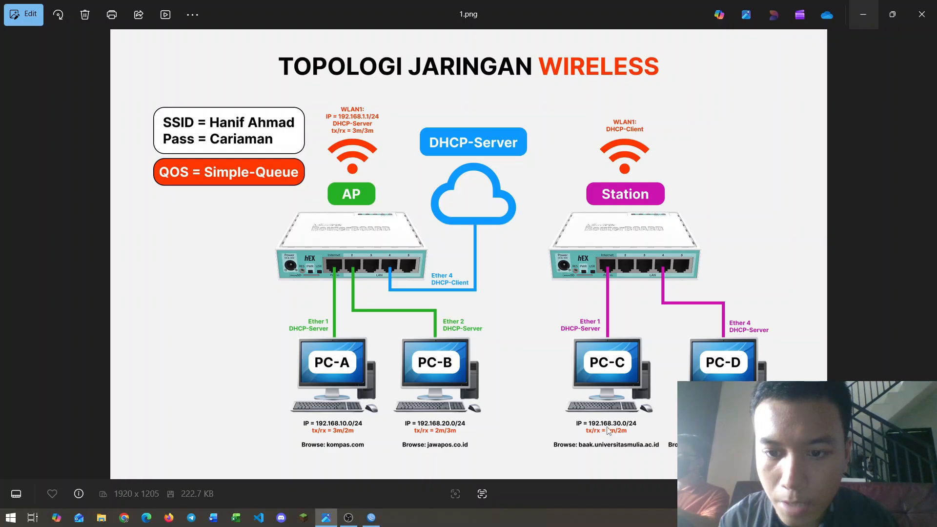
key(alt+Tab)
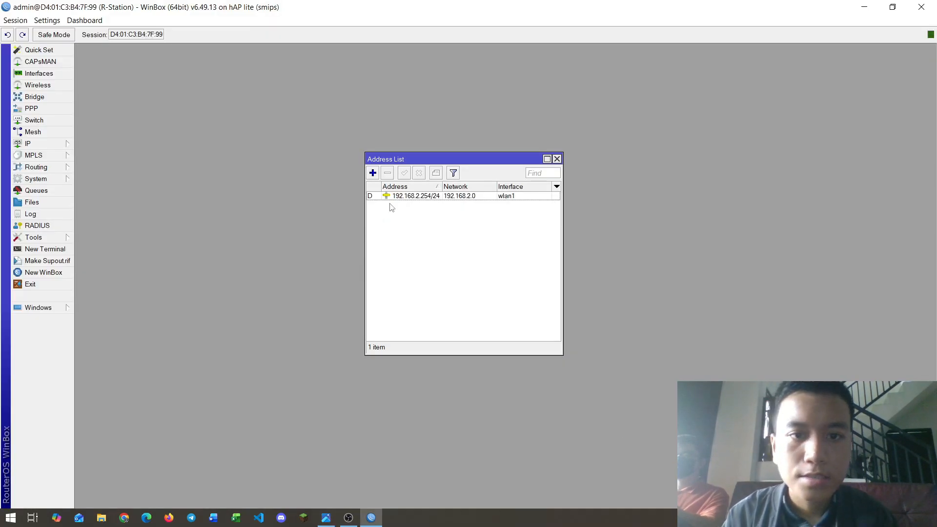
Step: Add the address 192.168.30.1/24 on interface ether1
click(372, 173)
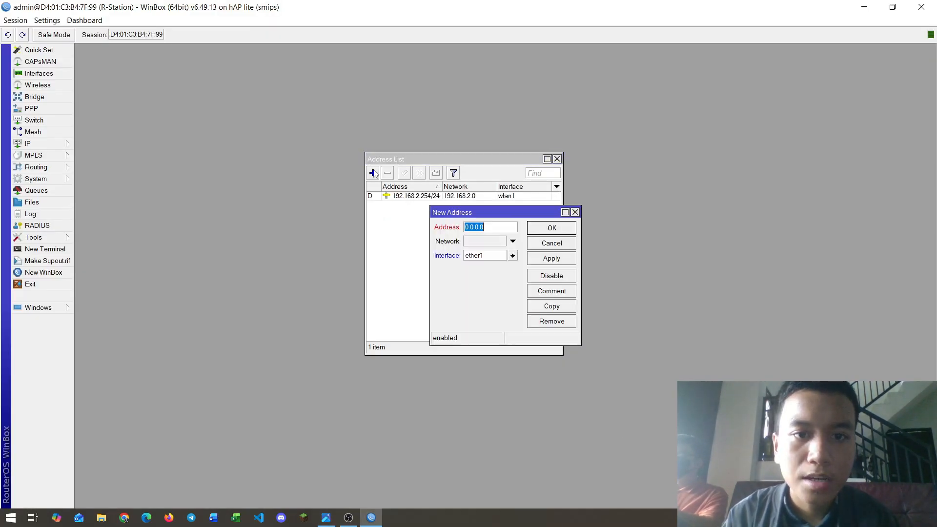
click(512, 256)
click(475, 266)
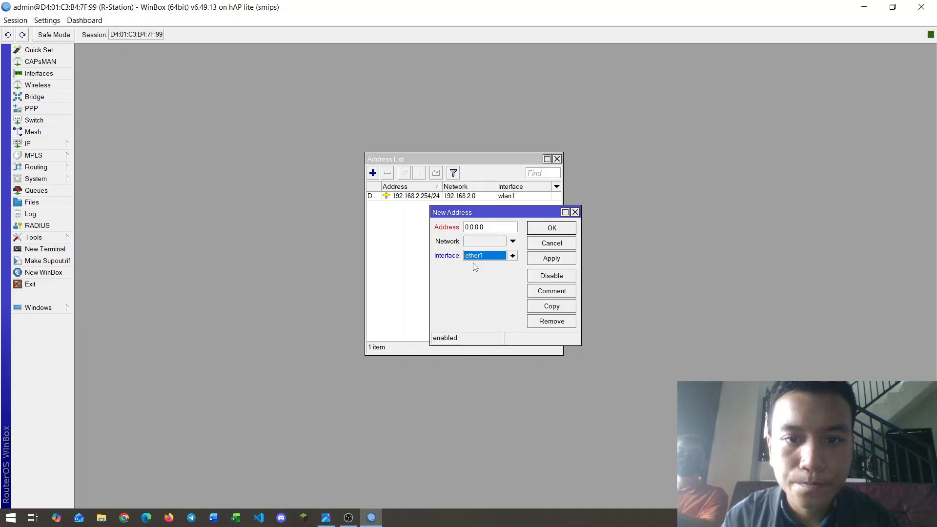
click(490, 226)
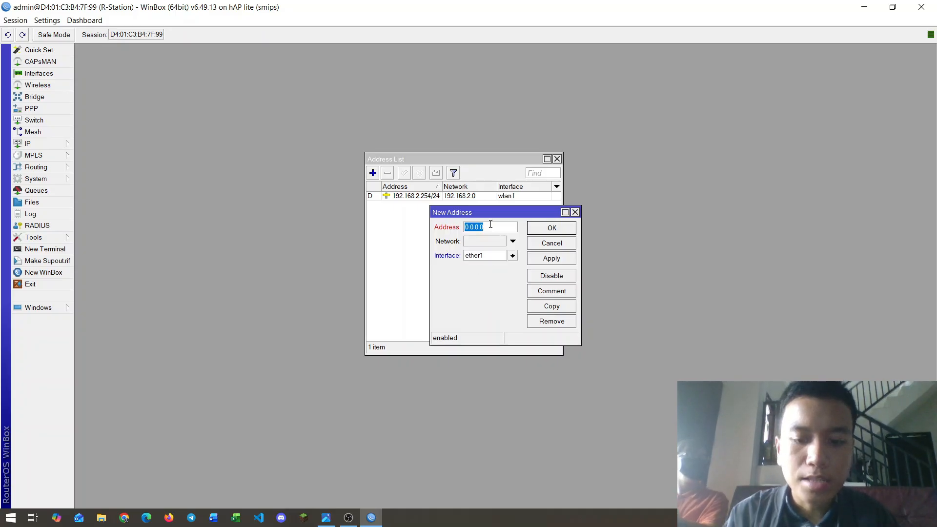
text(192.168.30.1/24)
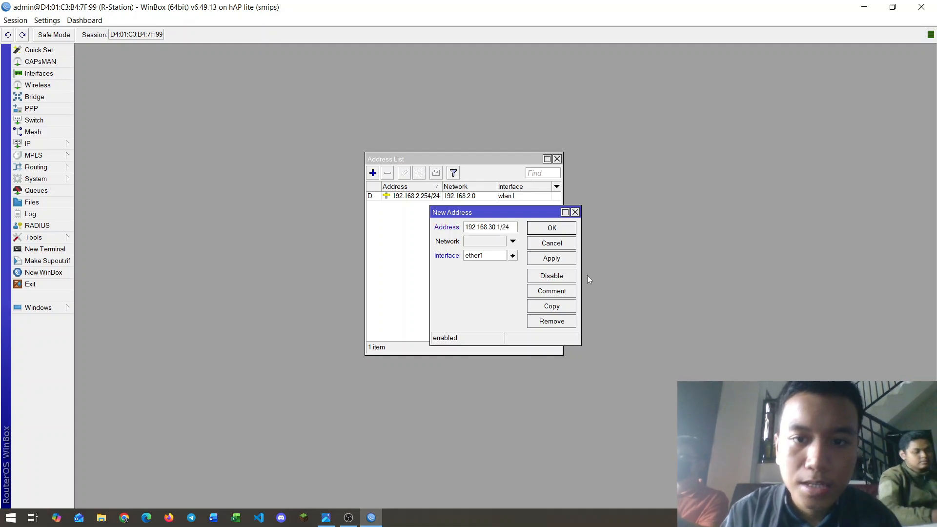
click(560, 258)
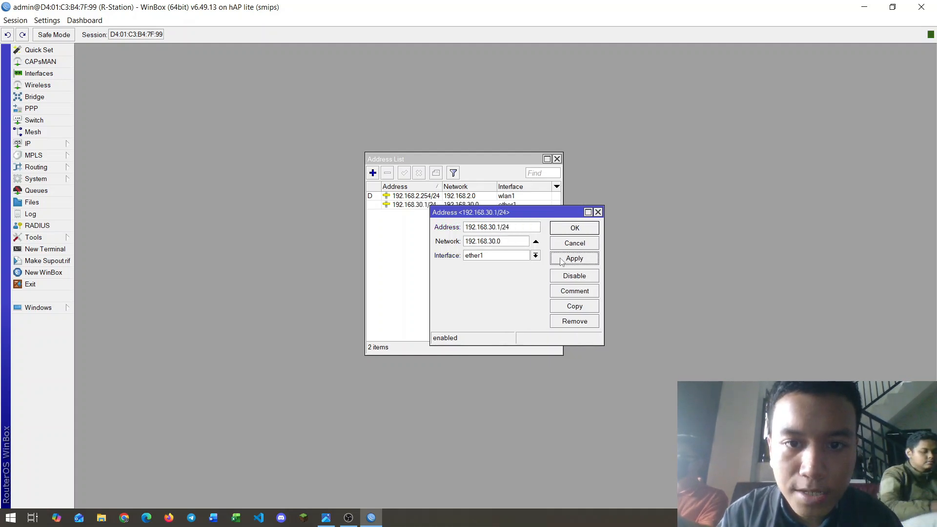
click(571, 229)
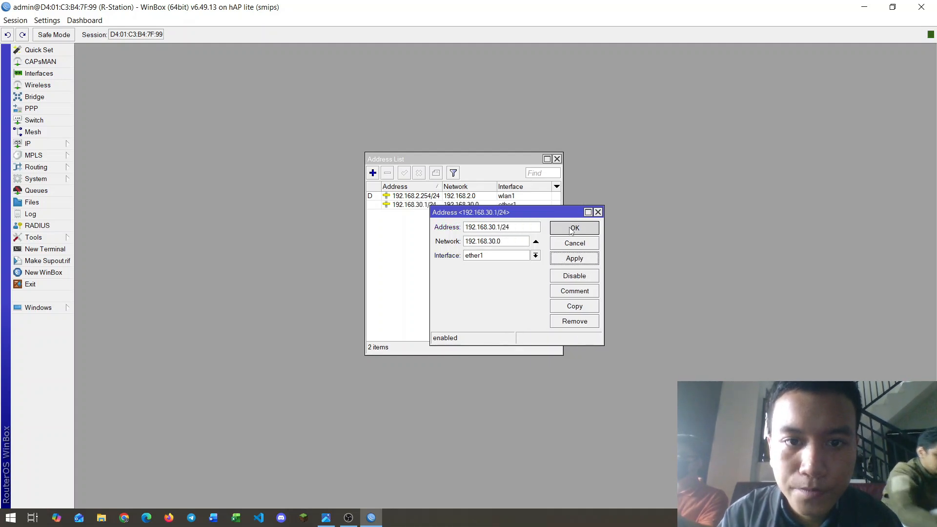
click(373, 173)
Step: Check the topology diagram, then add the address 192.168.40.1/24 on interface ether4
key(alt+Tab)
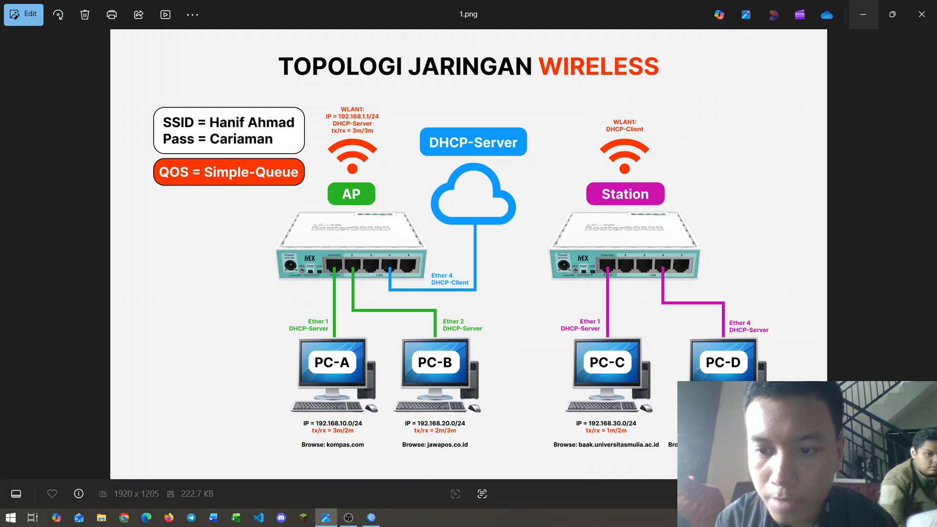
key(alt+Tab)
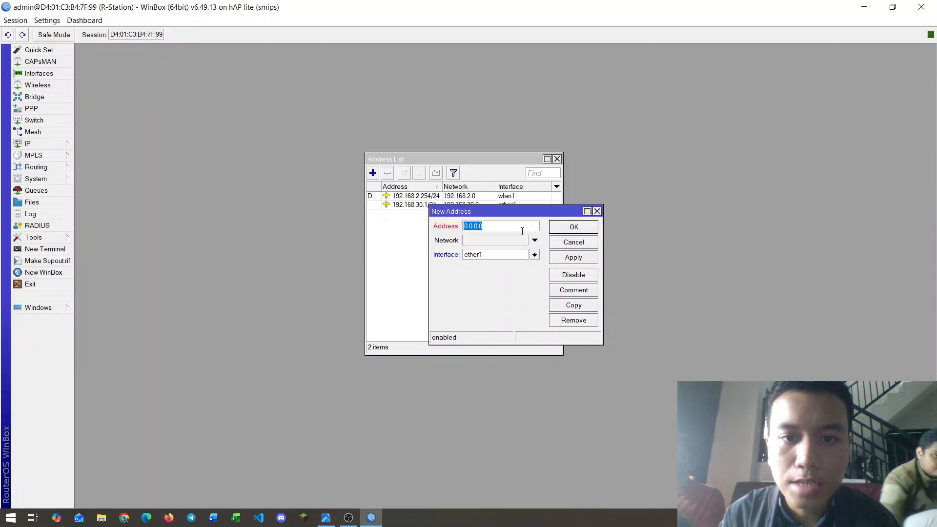
click(538, 257)
click(472, 288)
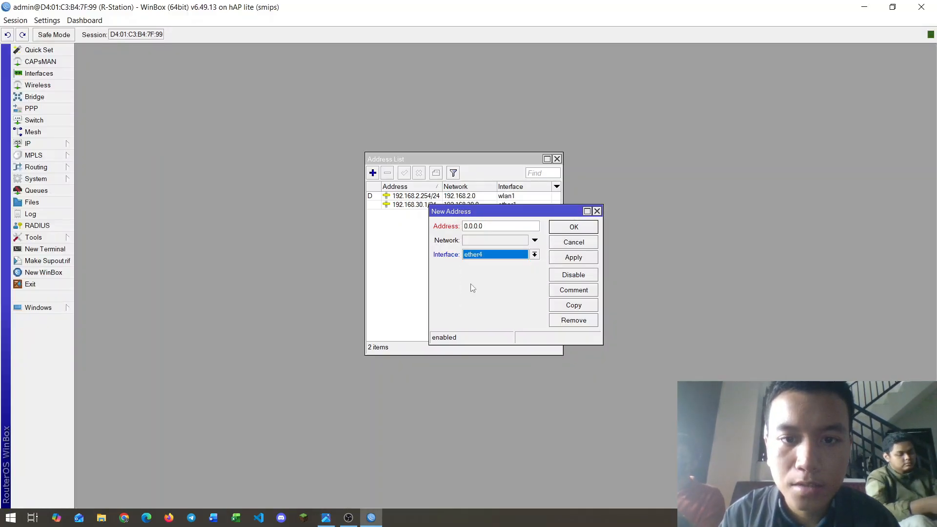
click(491, 227)
text(1)
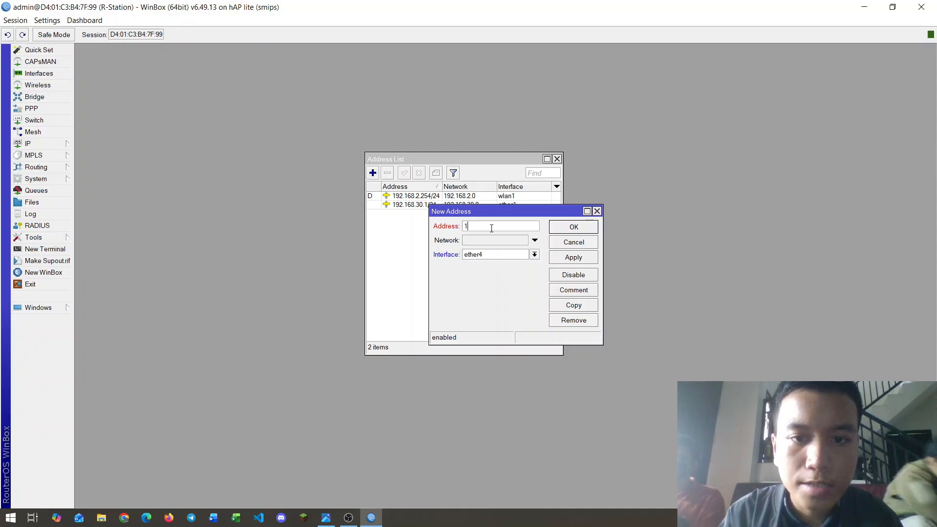
text(92.168.40.1/24)
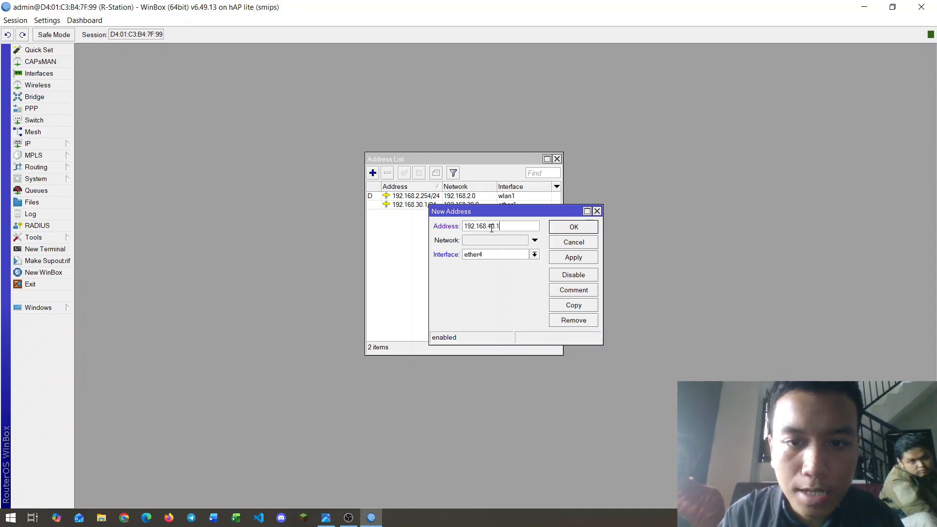
click(588, 258)
click(574, 227)
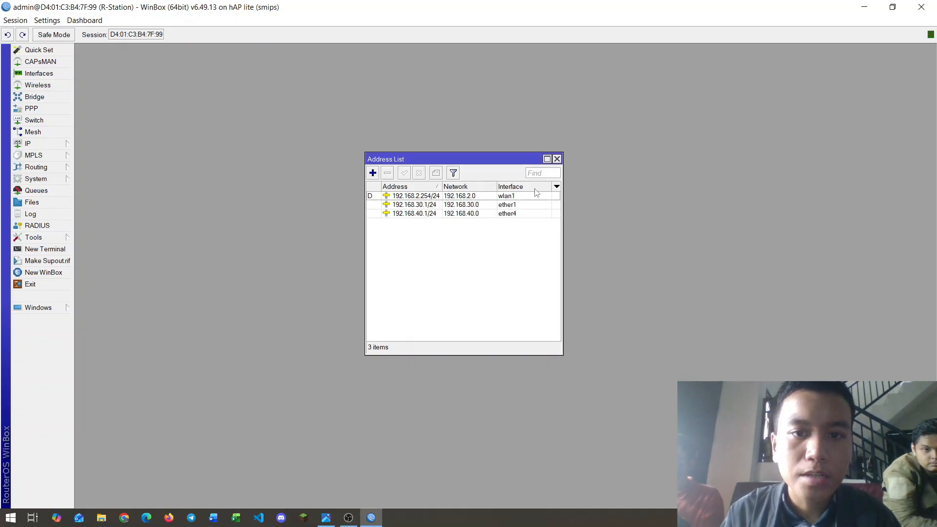
Step: Close the address list and run DHCP Setup on ether1 for 192.168.30.0/24 with a 00:10:00 lease
click(557, 160)
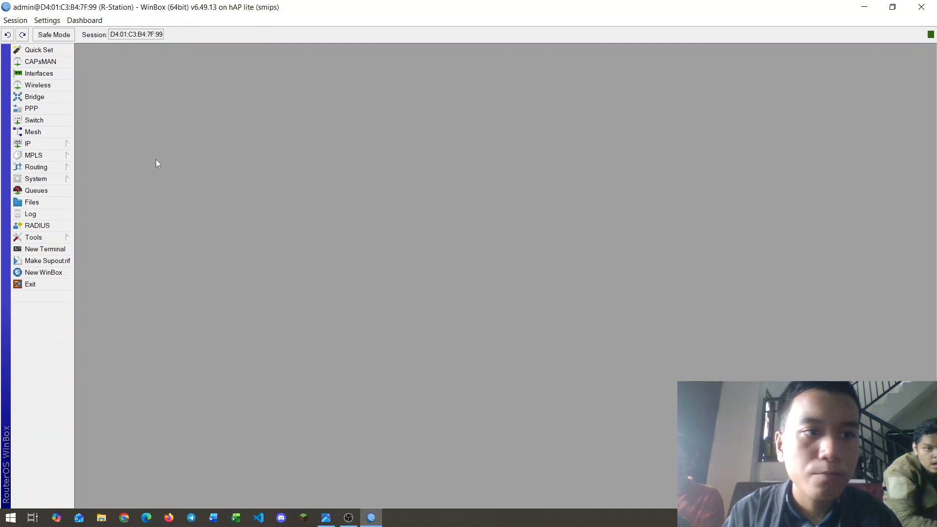
click(48, 145)
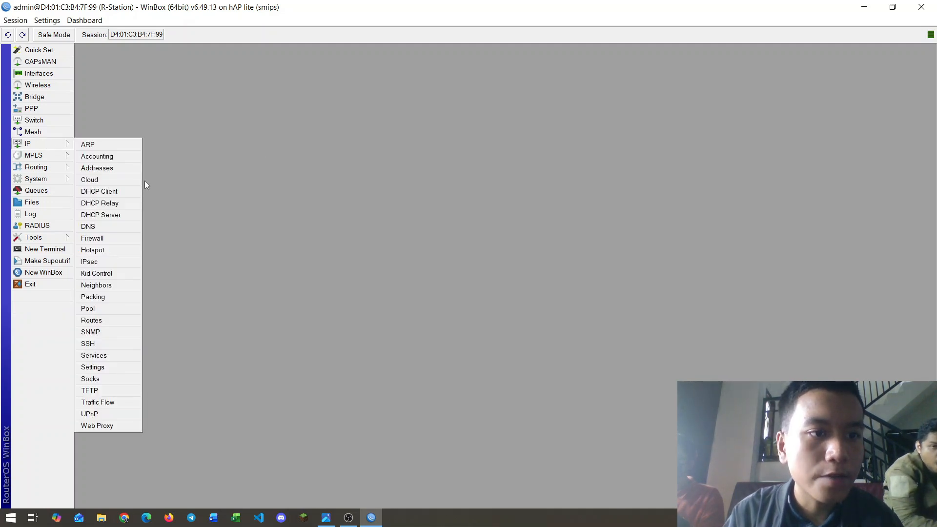
click(111, 216)
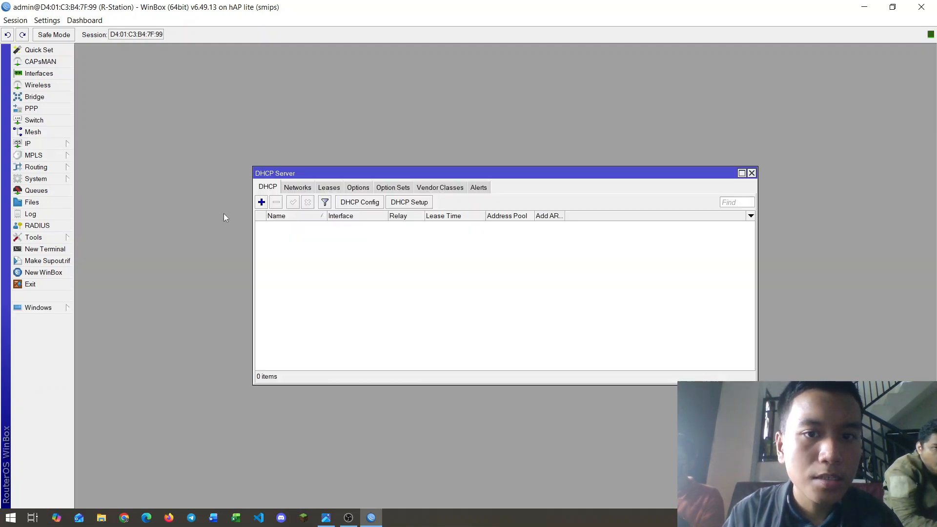
click(401, 203)
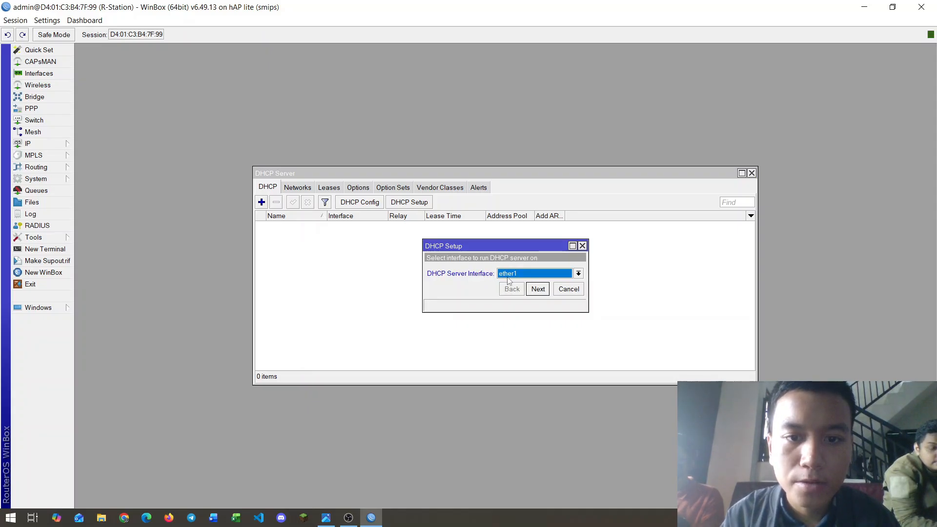
click(537, 290)
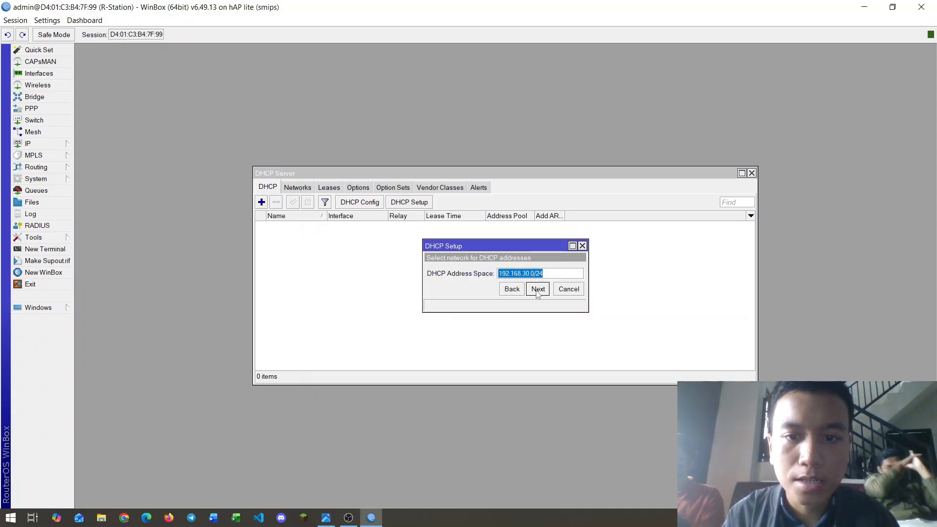
click(536, 290)
click(537, 290)
click(537, 290)
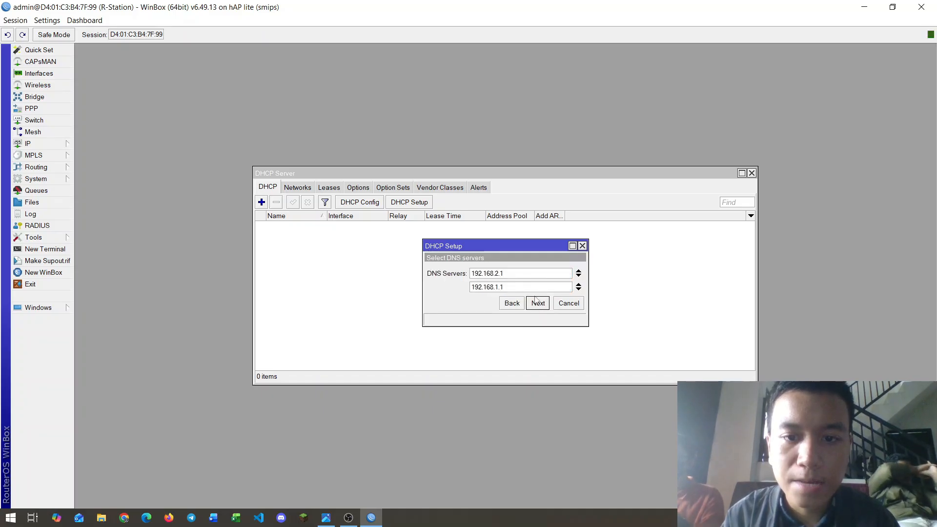
click(537, 301)
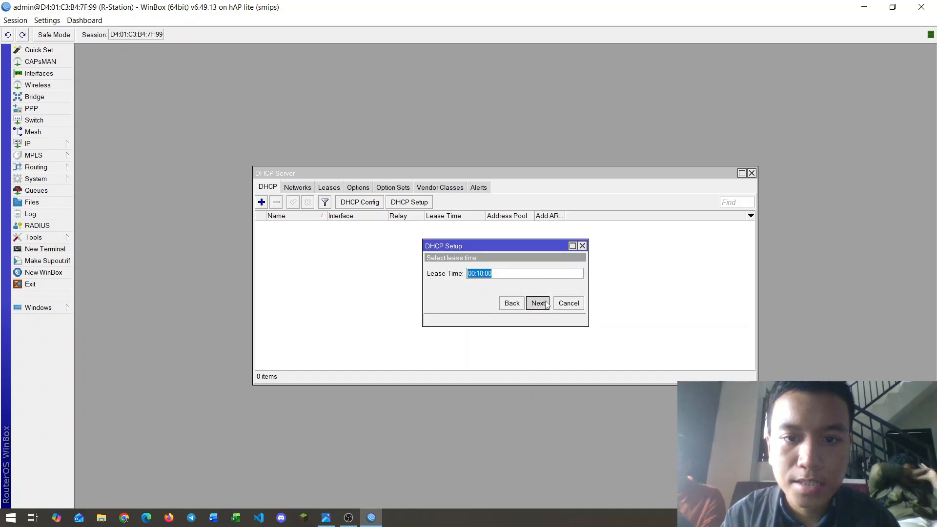
click(546, 304)
click(512, 272)
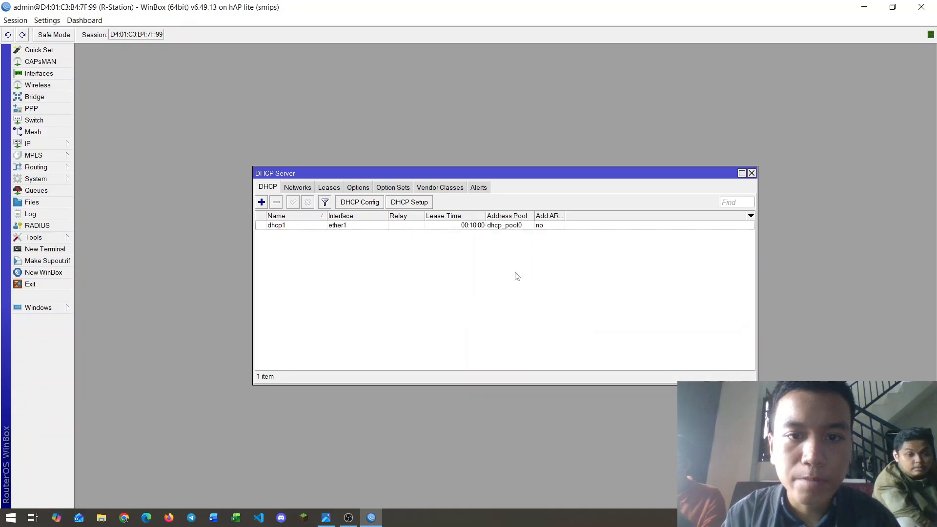
Step: Run DHCP Setup again on ether4 with the 192.168.40.x pool, then close DHCP Server
click(404, 202)
click(578, 273)
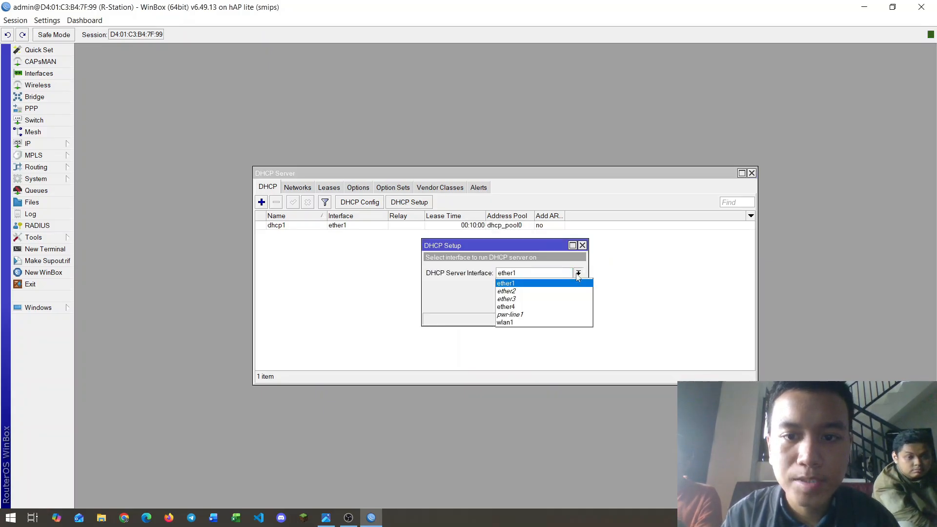
click(507, 308)
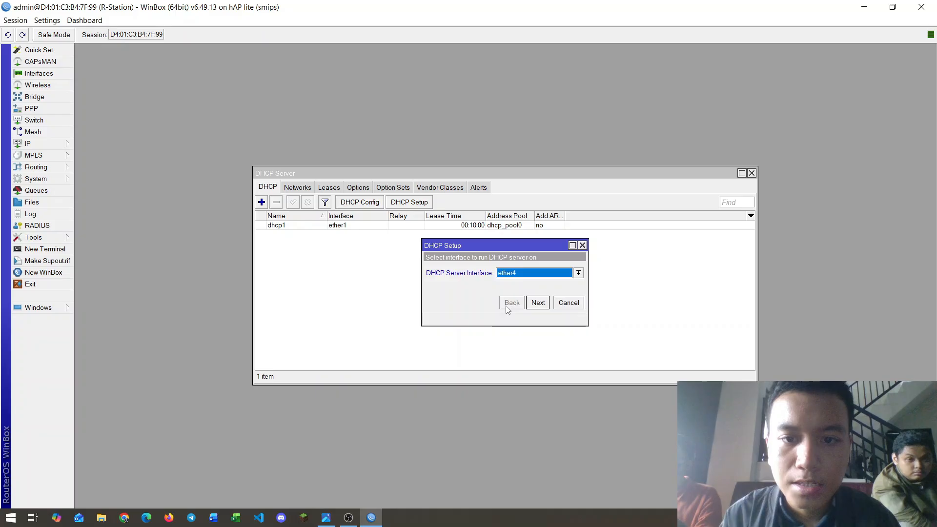
click(538, 303)
click(537, 303)
click(537, 302)
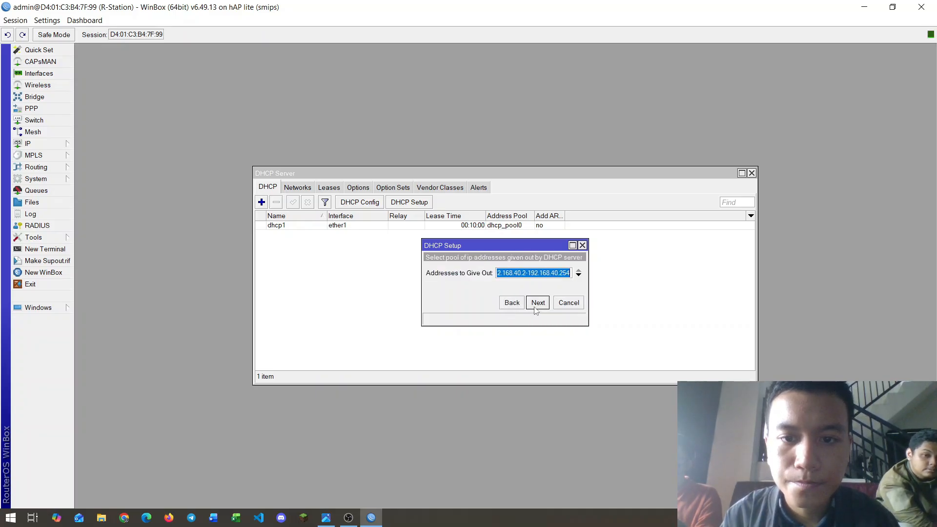
click(537, 303)
click(537, 302)
click(537, 302)
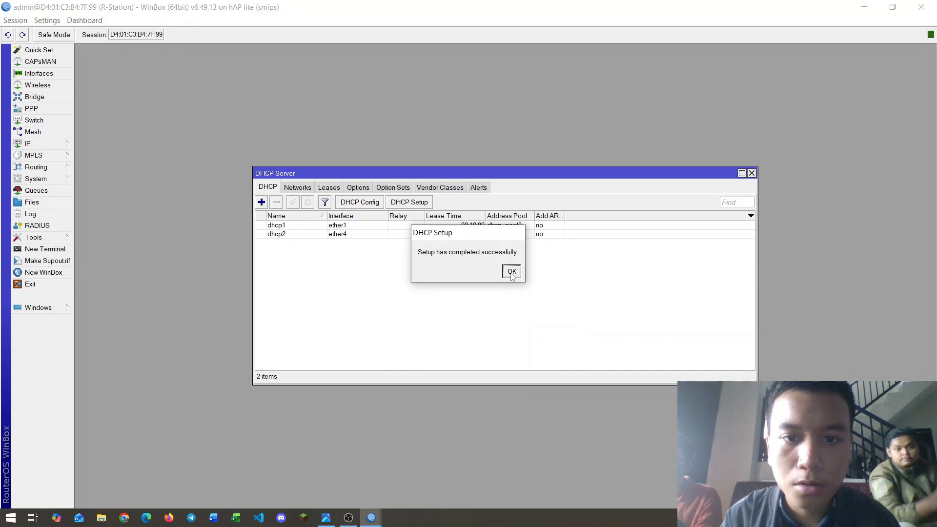
click(511, 272)
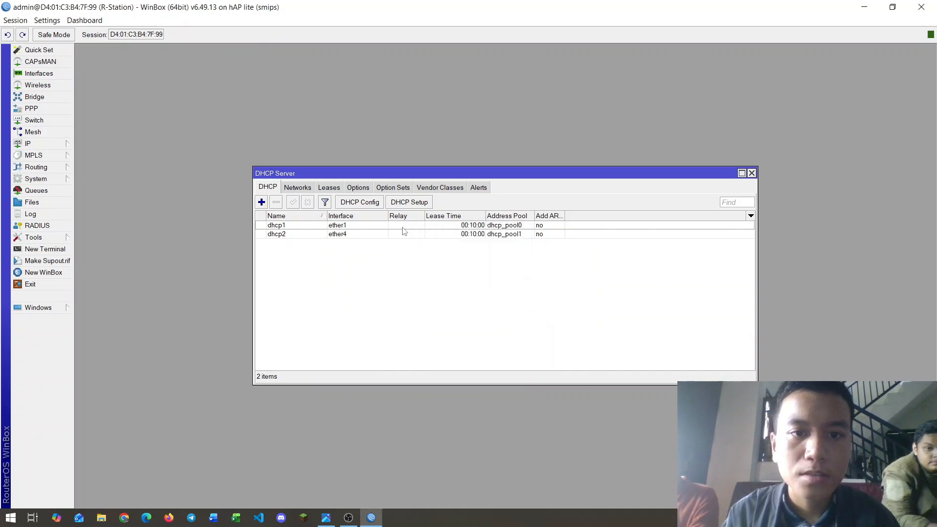
click(751, 173)
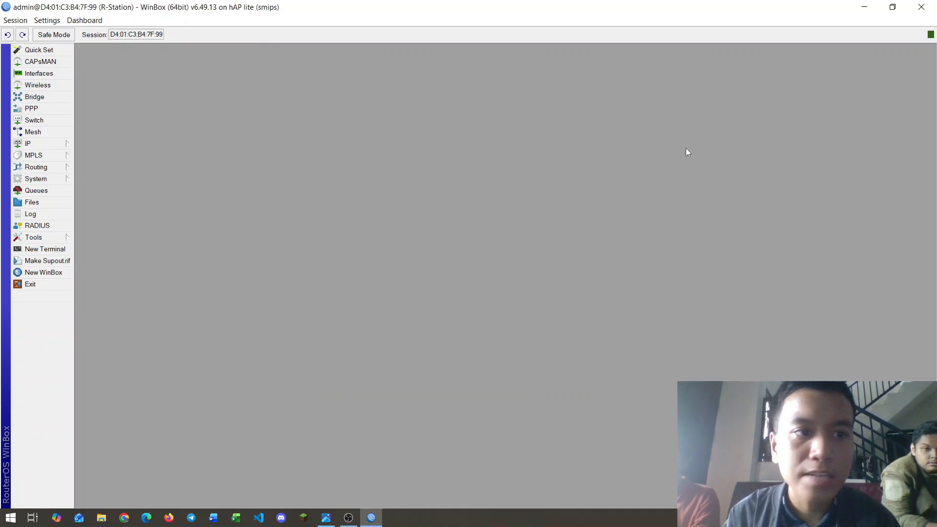
click(49, 144)
Step: Enable Allow Remote Requests in IP > DNS and apply the change
click(87, 227)
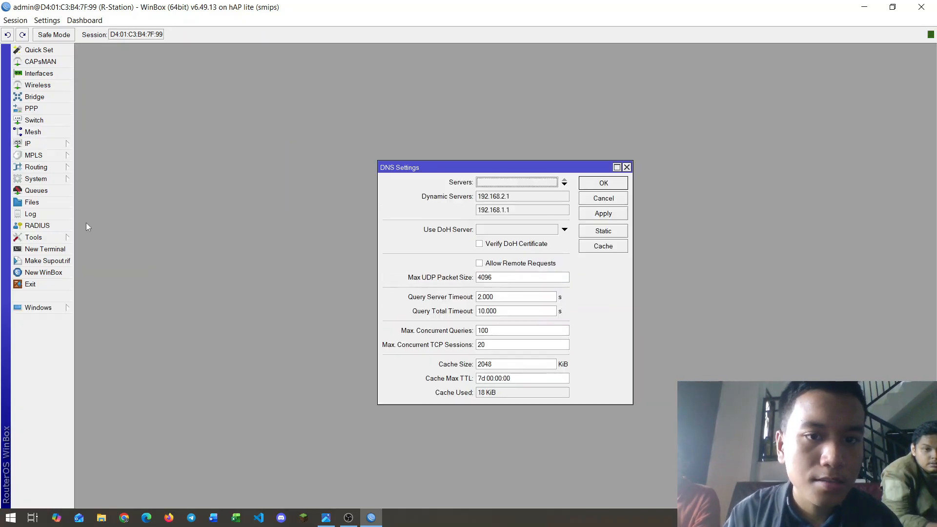
click(479, 264)
click(616, 214)
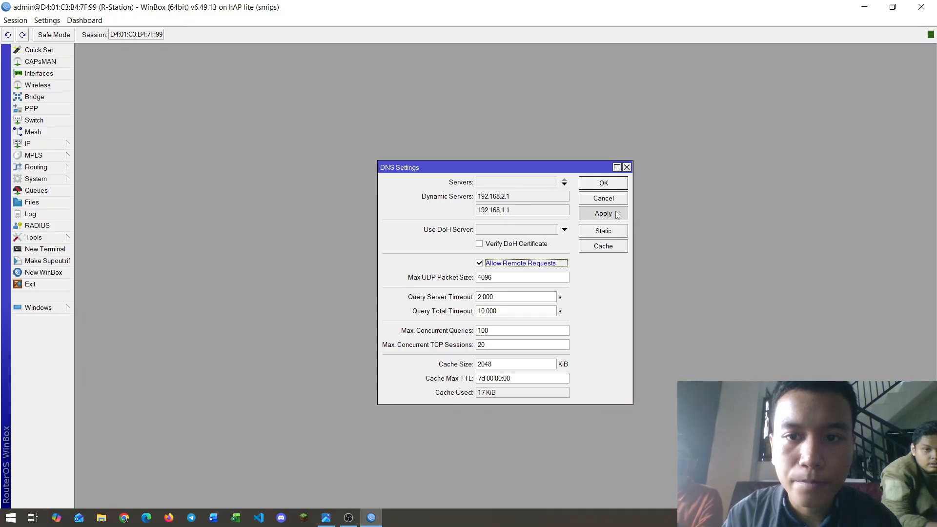
click(608, 184)
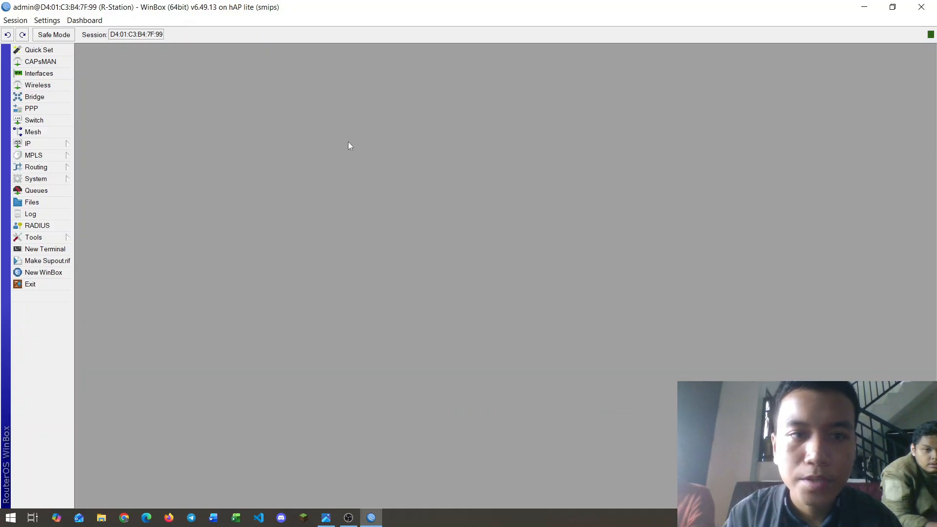
Step: In Firewall's NAT rules, add a new rule with Out. Interface wlan1
click(53, 145)
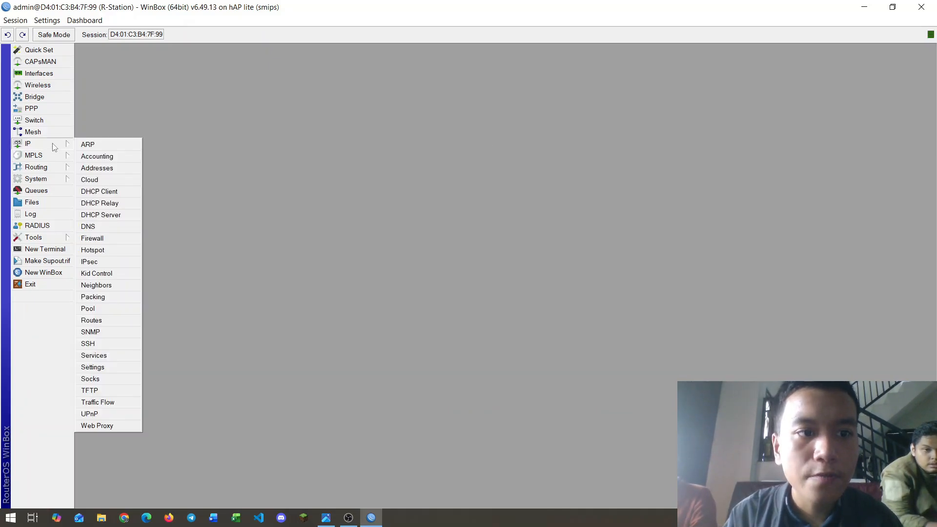
click(88, 239)
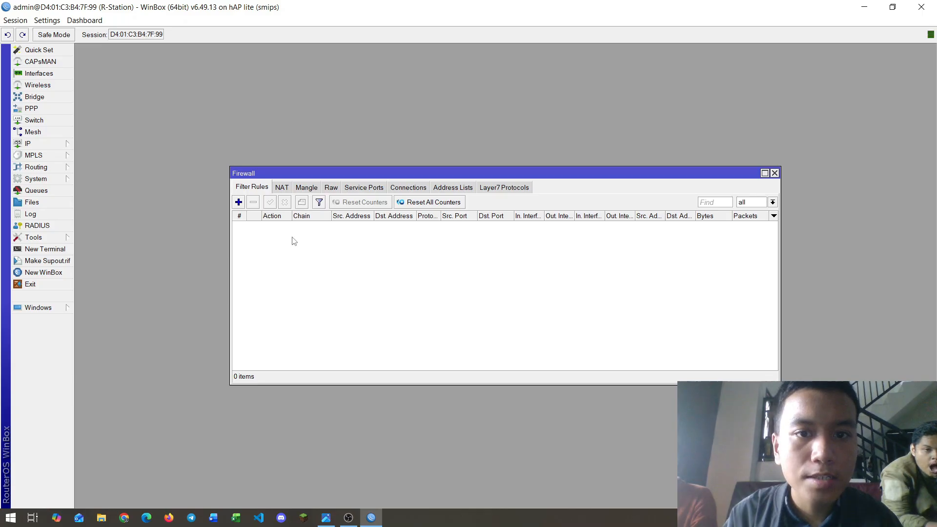
click(284, 188)
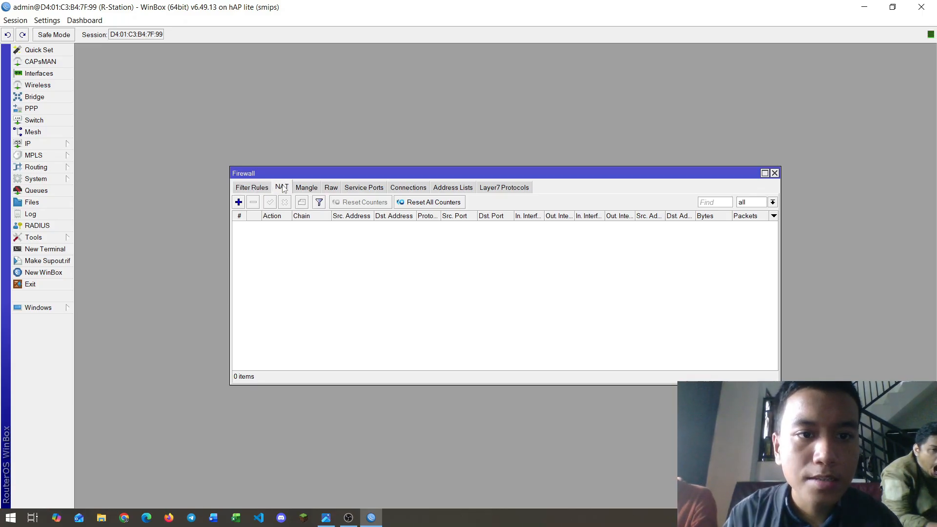
click(240, 202)
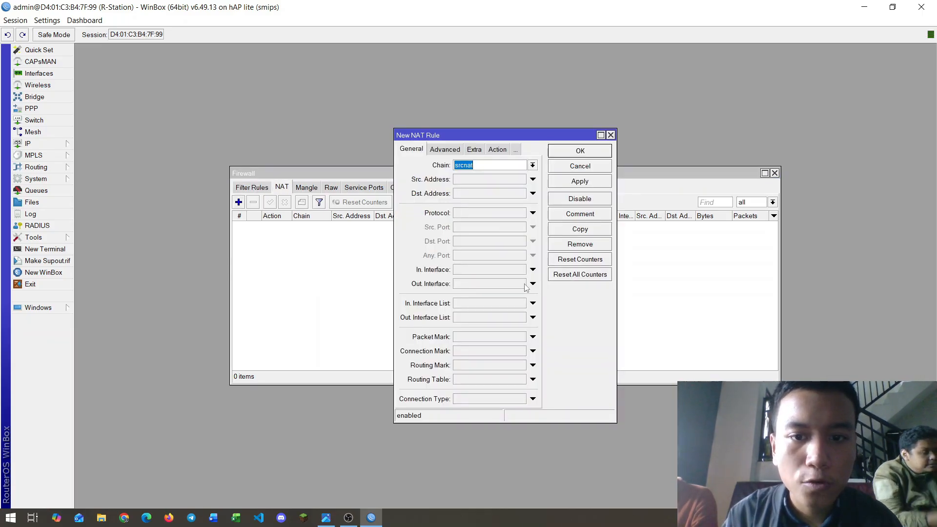
click(533, 284)
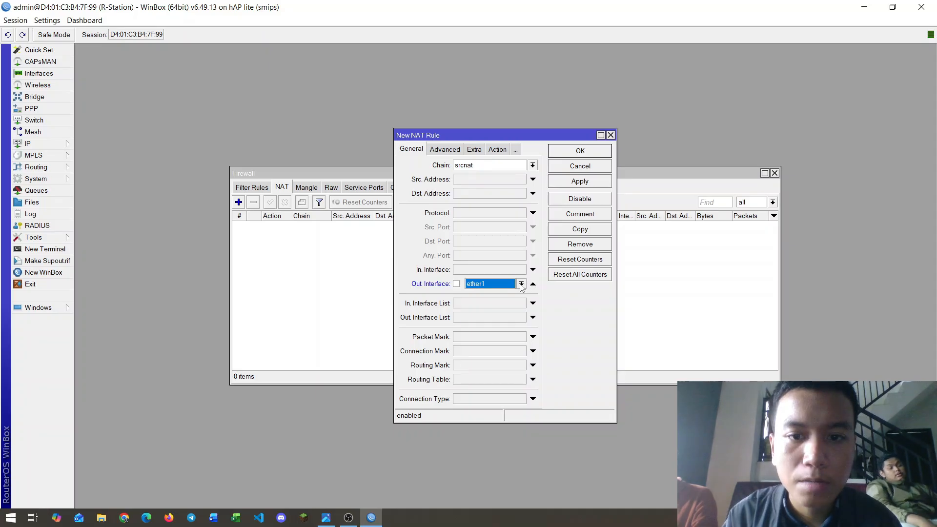
click(521, 283)
click(473, 365)
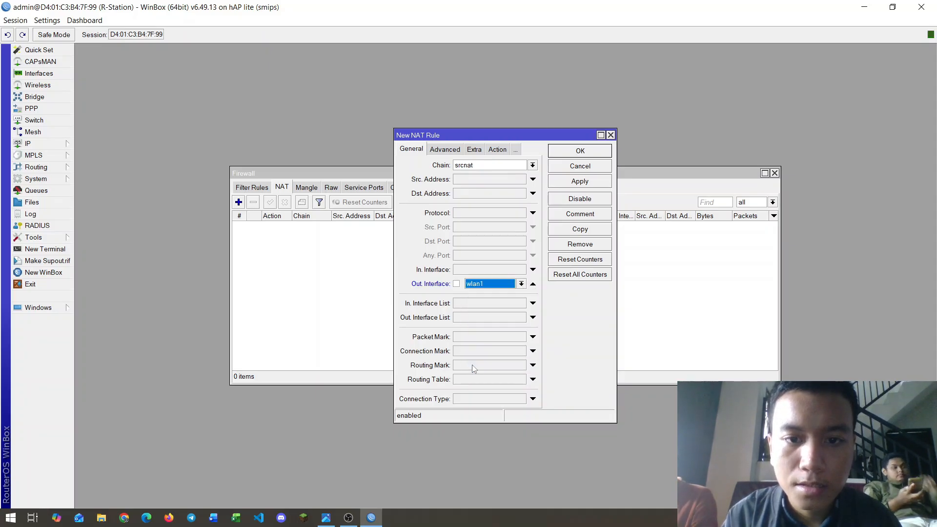
Step: Set the rule's action to masquerade, save it, and close Firewall
click(501, 151)
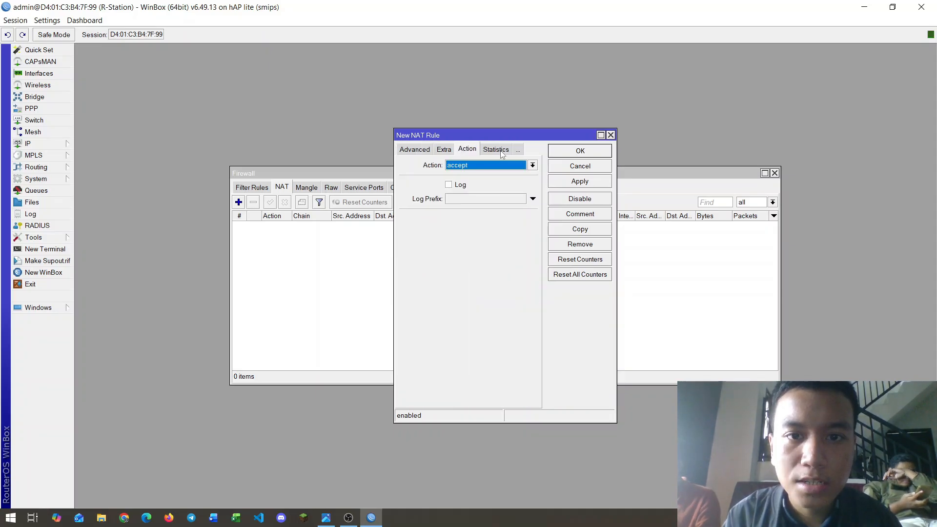
click(532, 166)
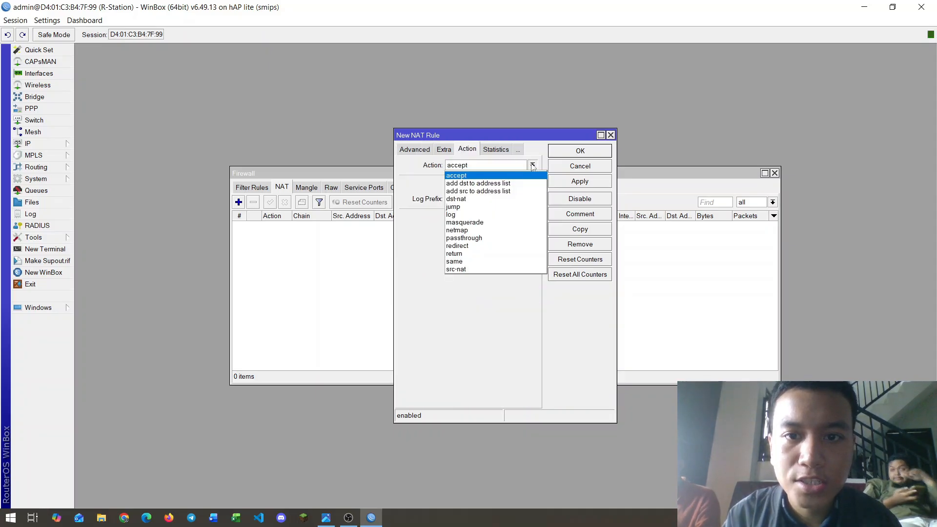
click(464, 223)
click(575, 181)
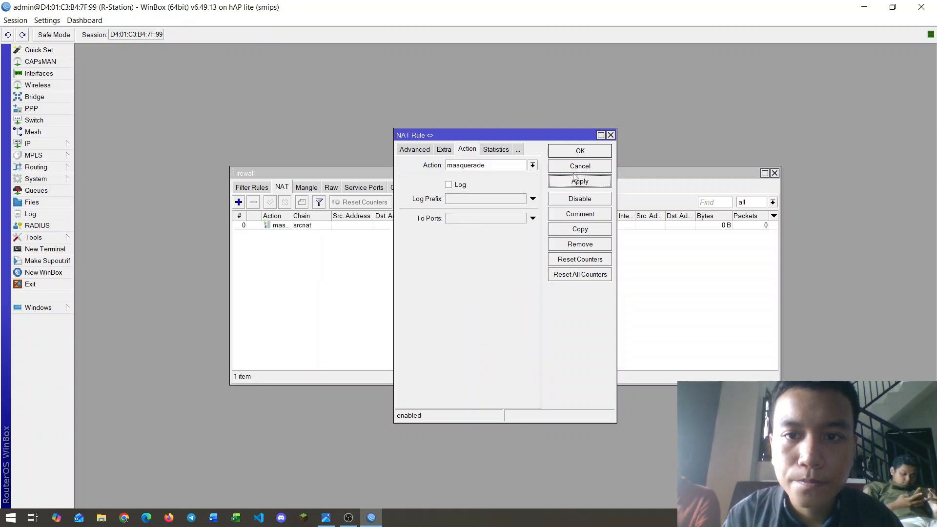
click(580, 151)
click(774, 173)
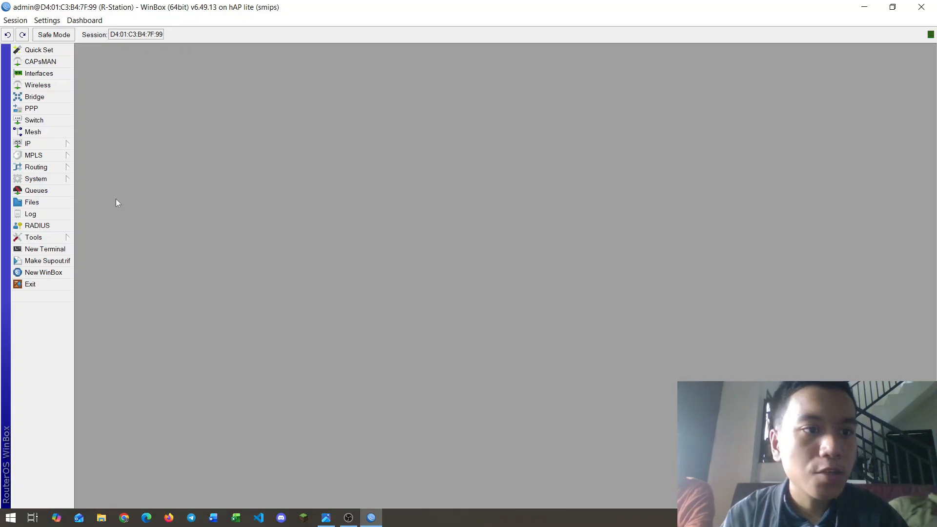
Step: Add a simple queue named PC-C with target ether1
click(44, 190)
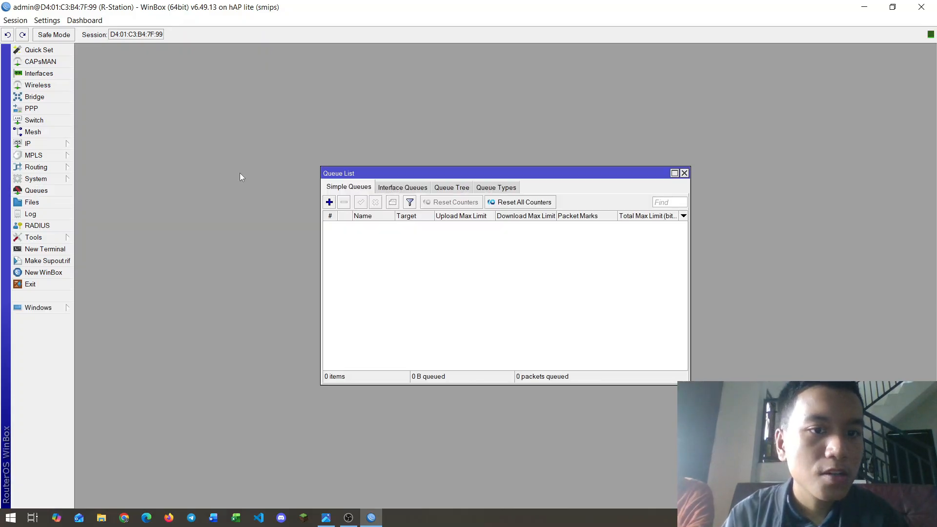
click(329, 202)
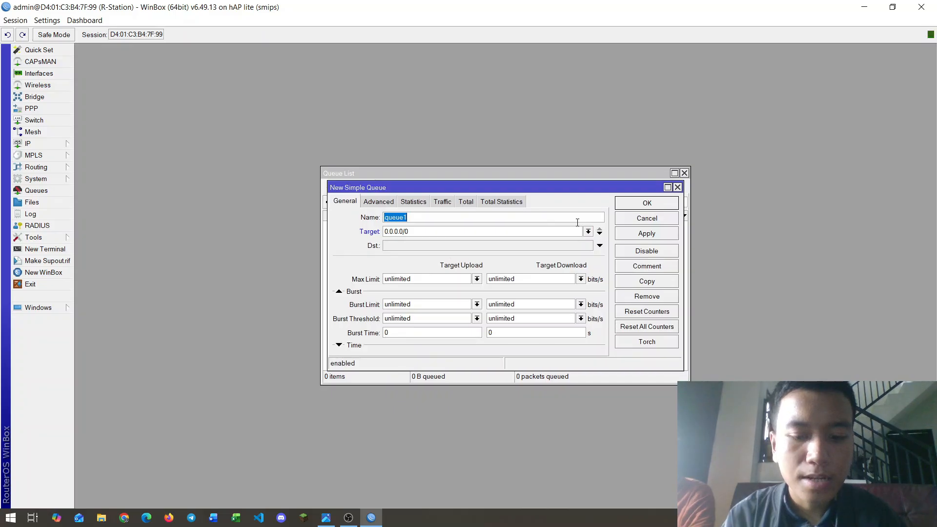
text(PC-C)
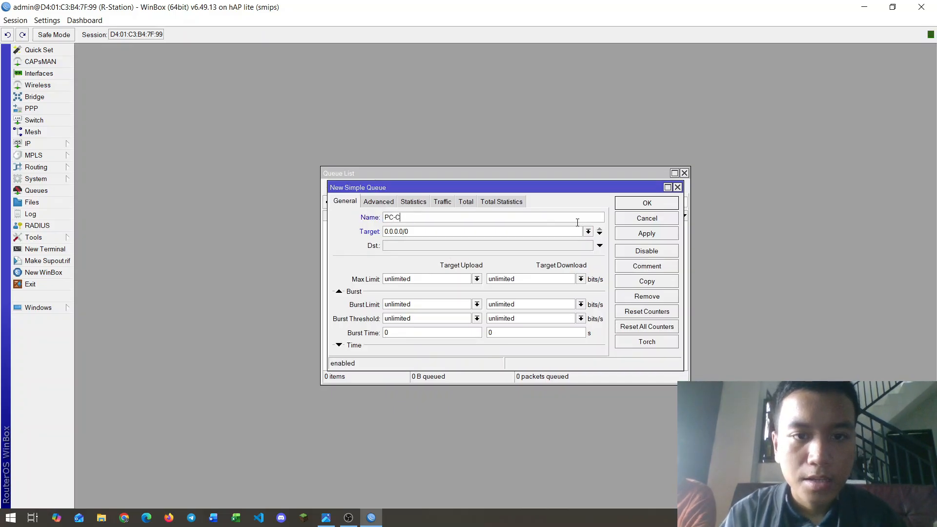
key(alt+Tab)
key(alt+Tab)
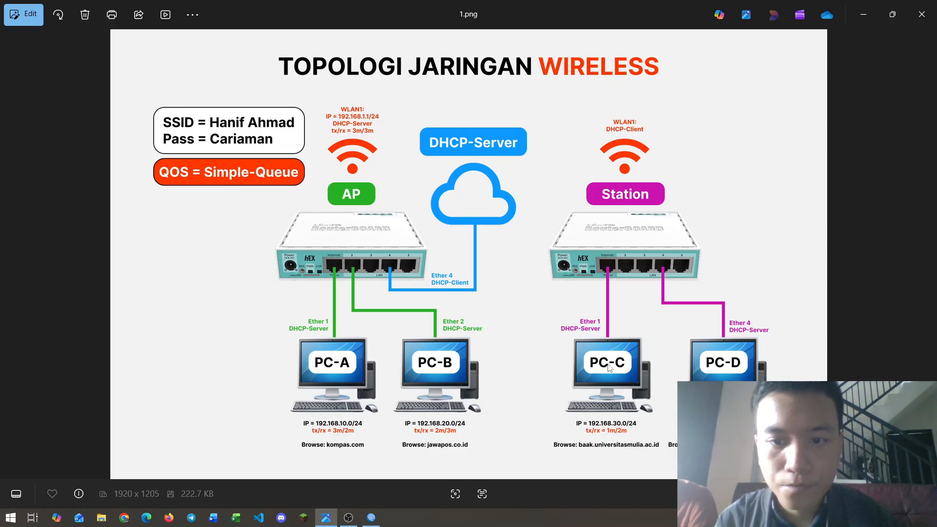
key(alt+Tab)
click(589, 232)
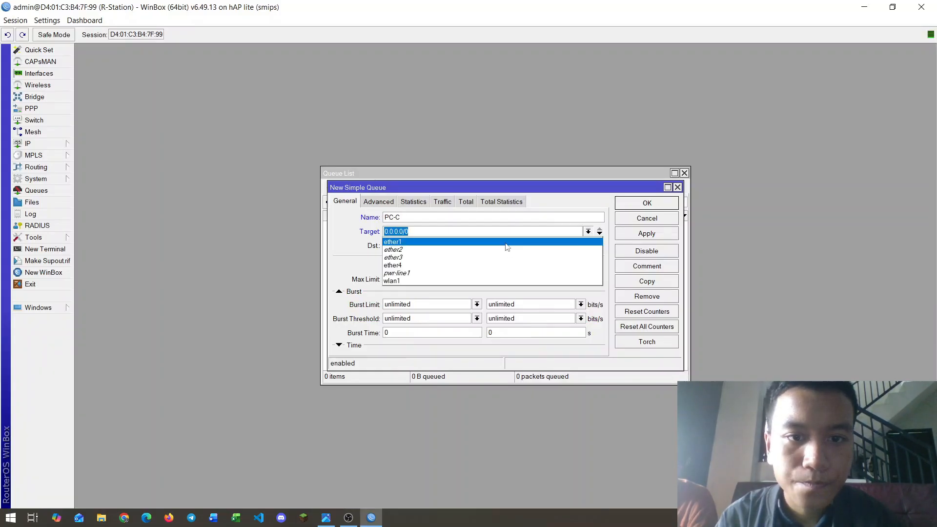
click(506, 243)
Step: Set PC-C's max limit to 1M upload and 2M download and save the queue
click(477, 279)
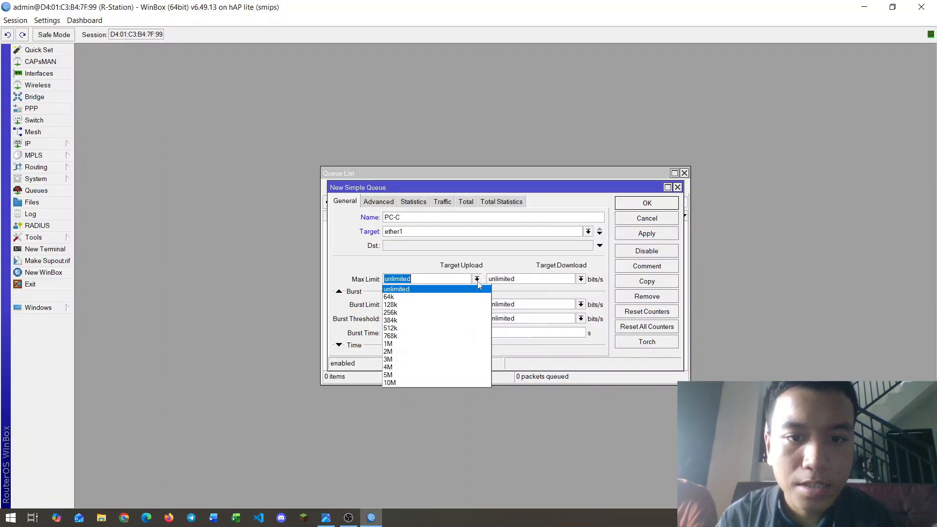
key(alt+Tab)
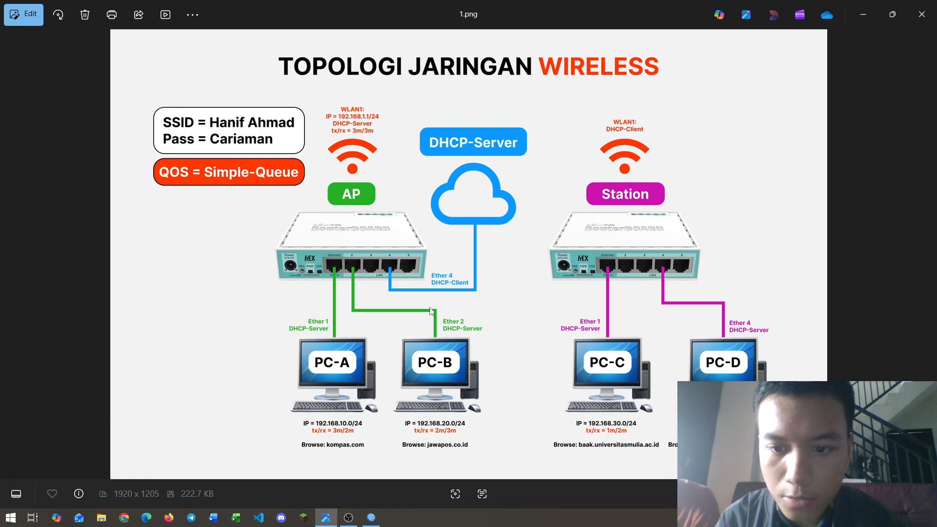
key(alt+Tab)
click(476, 279)
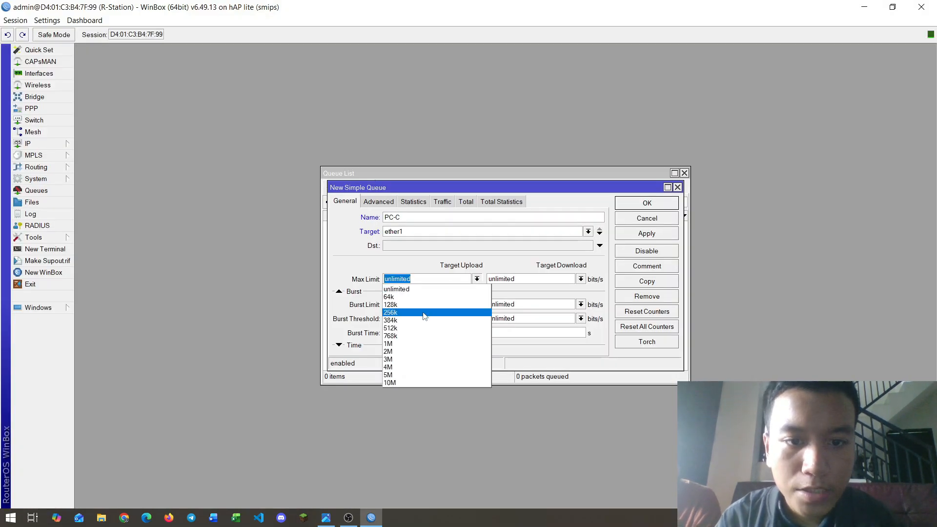
click(397, 344)
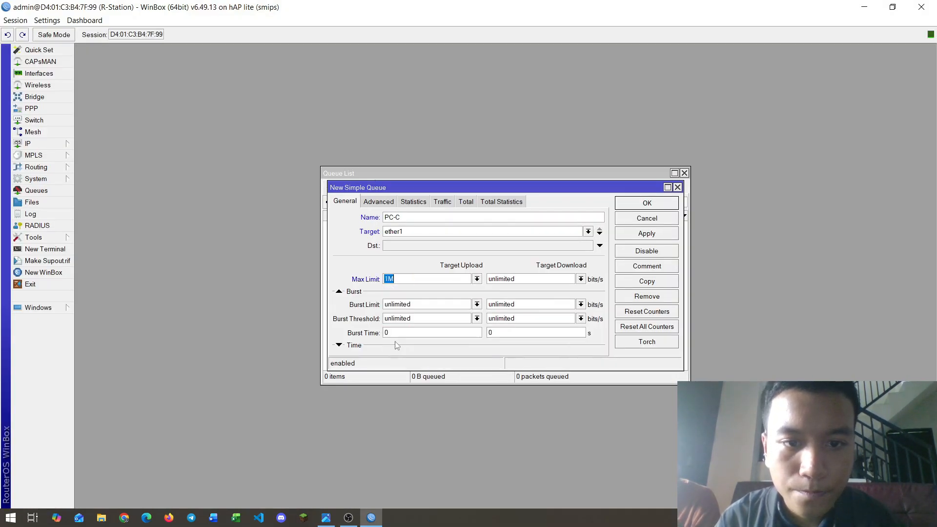
click(581, 279)
click(494, 351)
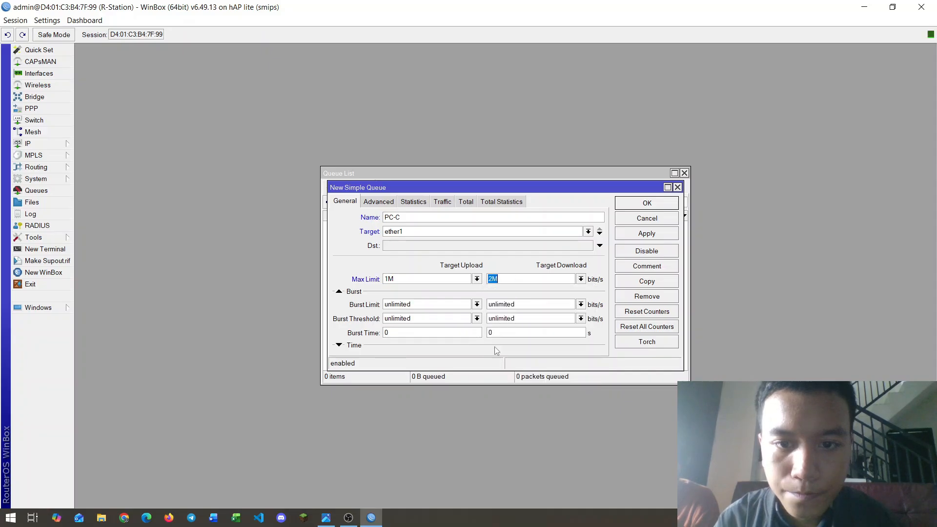
click(645, 235)
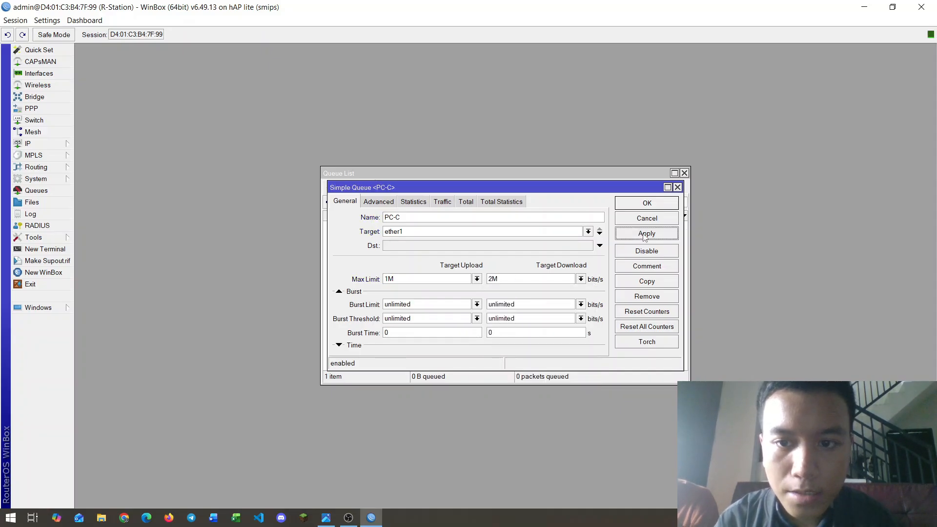
click(646, 207)
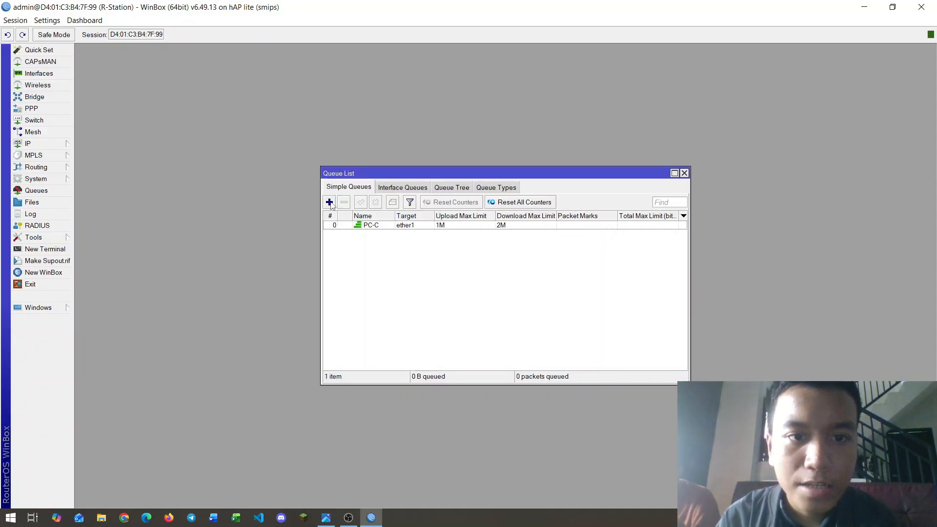
Step: Add a simple queue named PC-D with target ether4
click(330, 202)
text(PC-D)
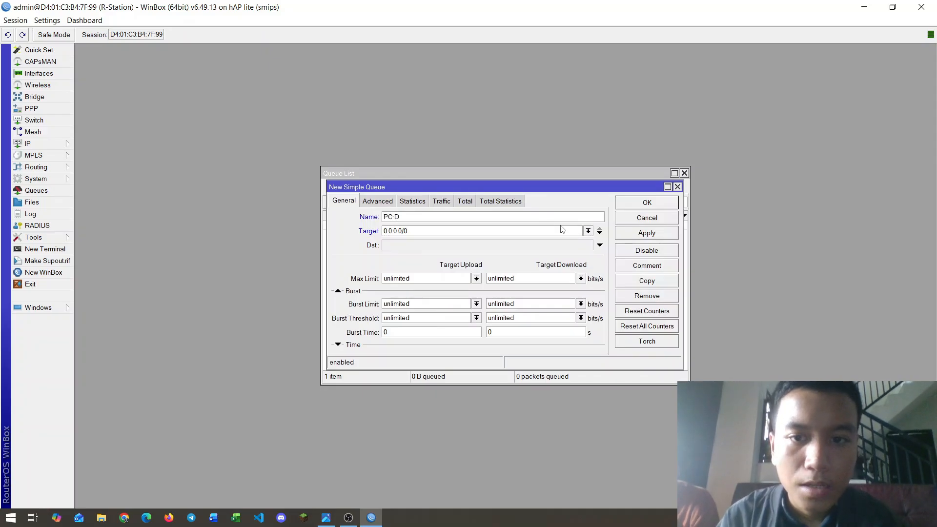
click(588, 231)
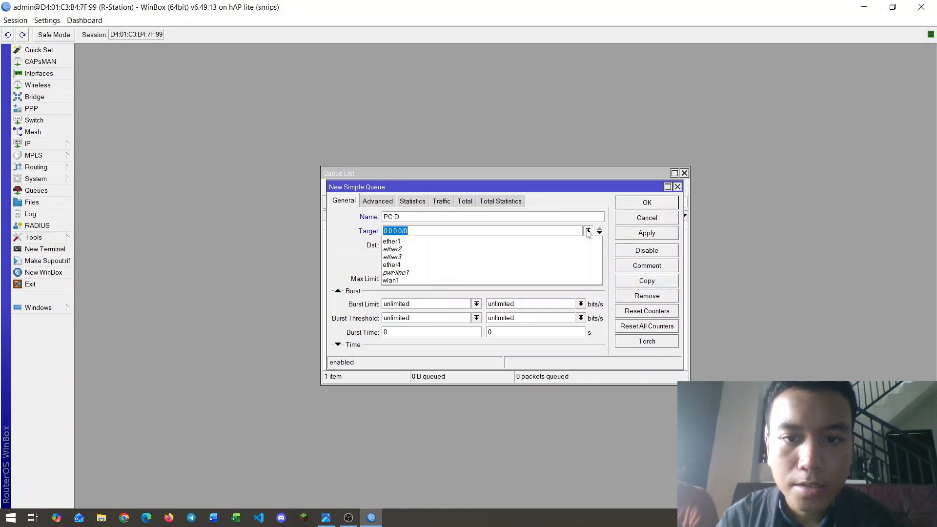
click(450, 269)
key(alt+Tab)
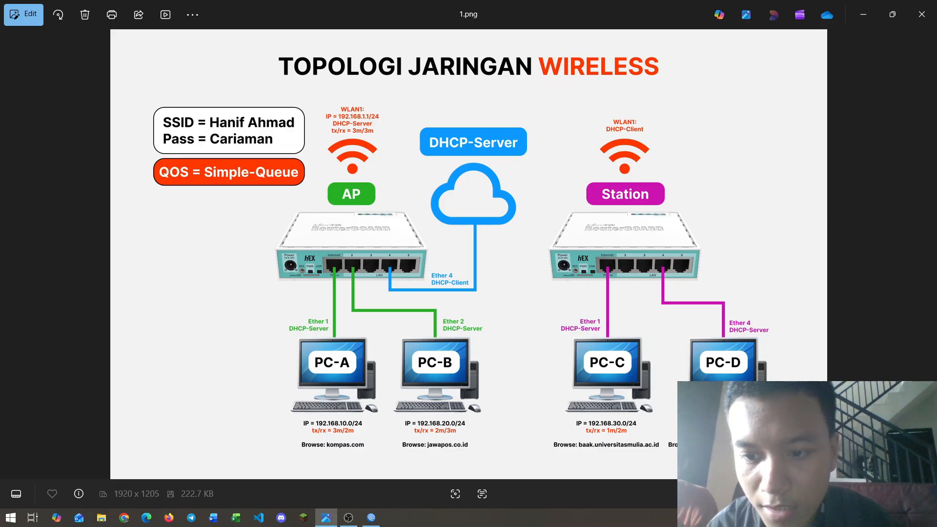
key(alt+Tab)
Step: Cap PC-D at 2M upload and 1M download, save it, and close the queue list
click(476, 279)
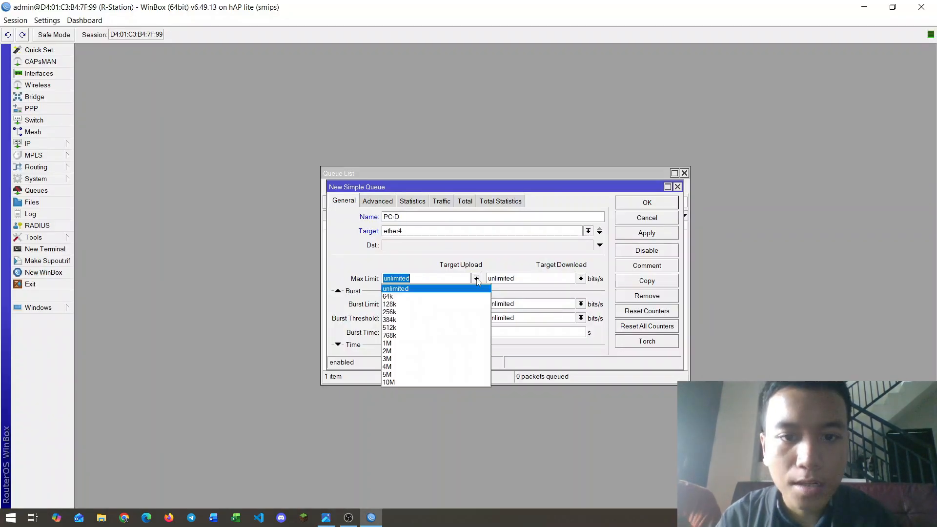
click(415, 351)
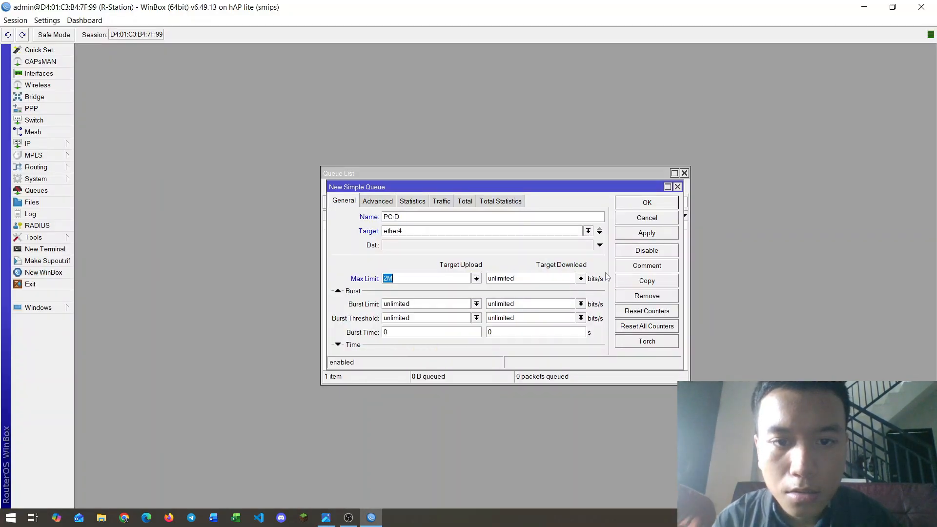
click(580, 279)
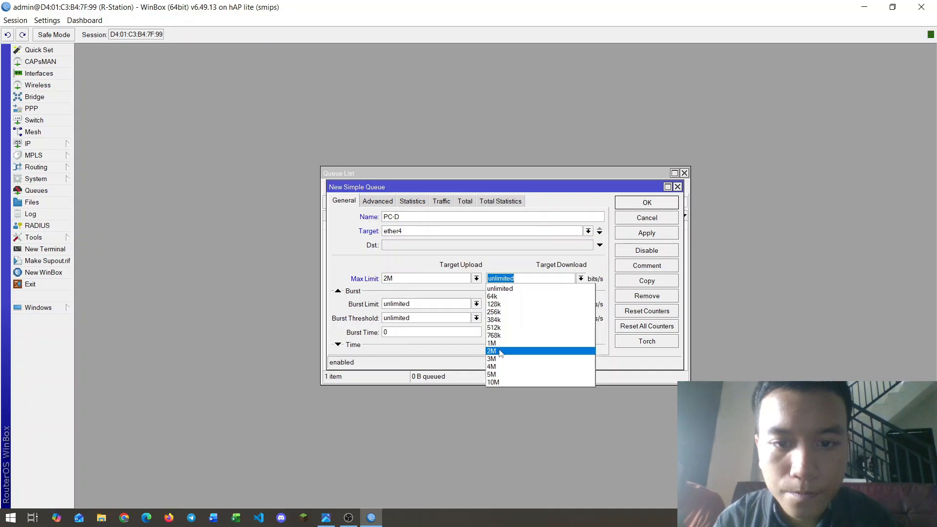
click(493, 343)
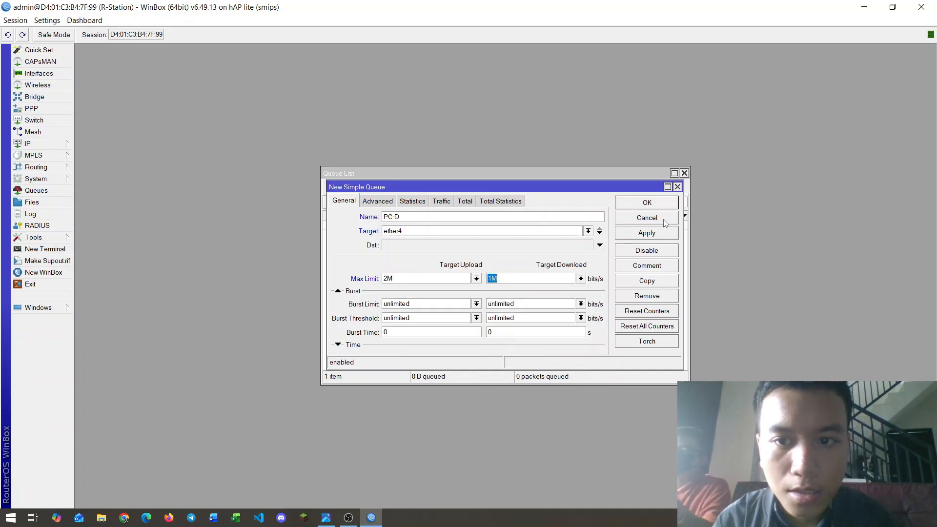
click(647, 233)
click(648, 205)
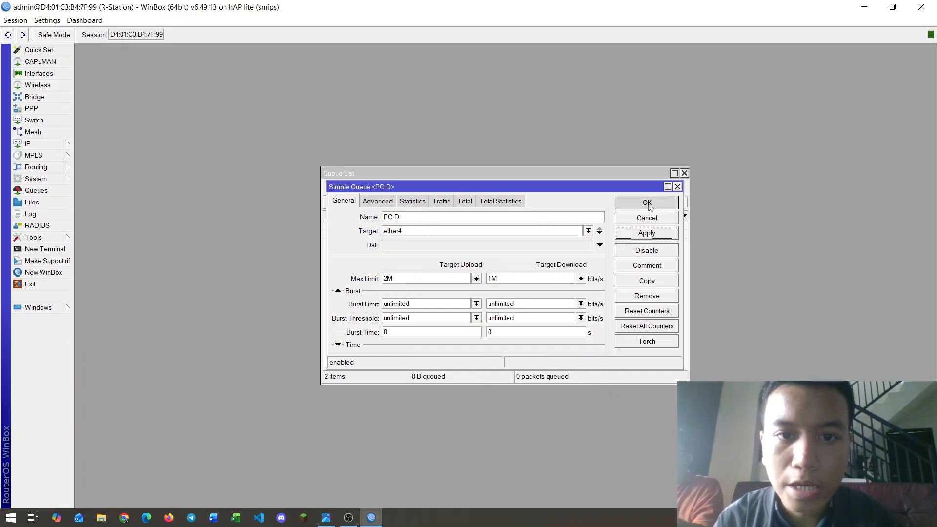
key(Escape)
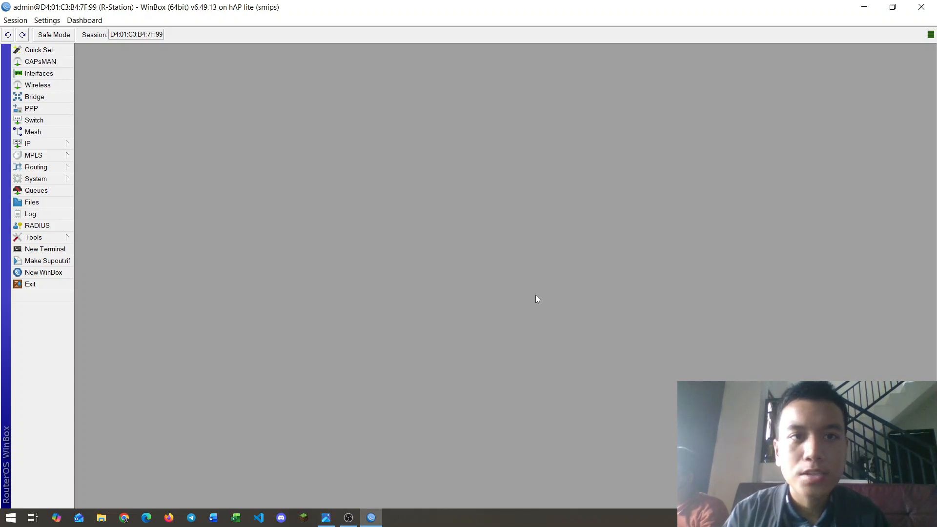
Step: In a new router terminal, ping 192.168.2.254, stop it, then ping google.com
click(45, 249)
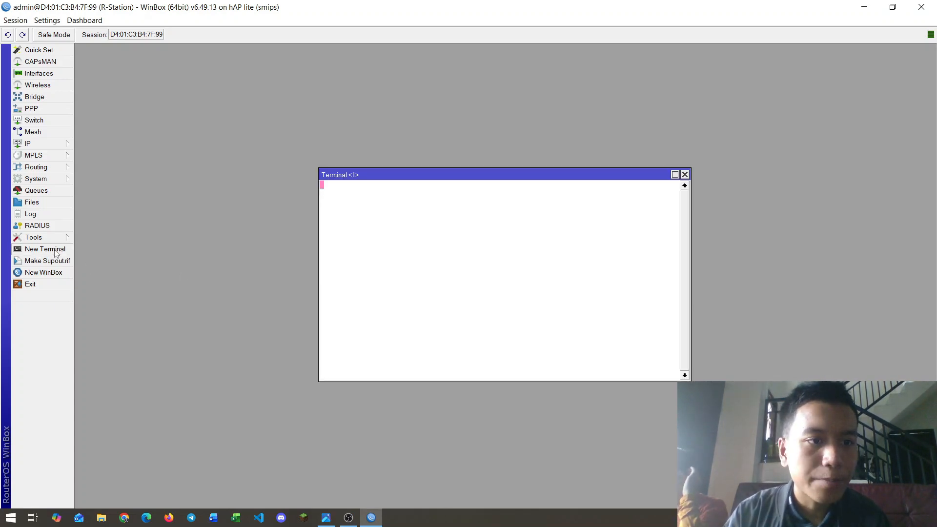
key(ctrl+c)
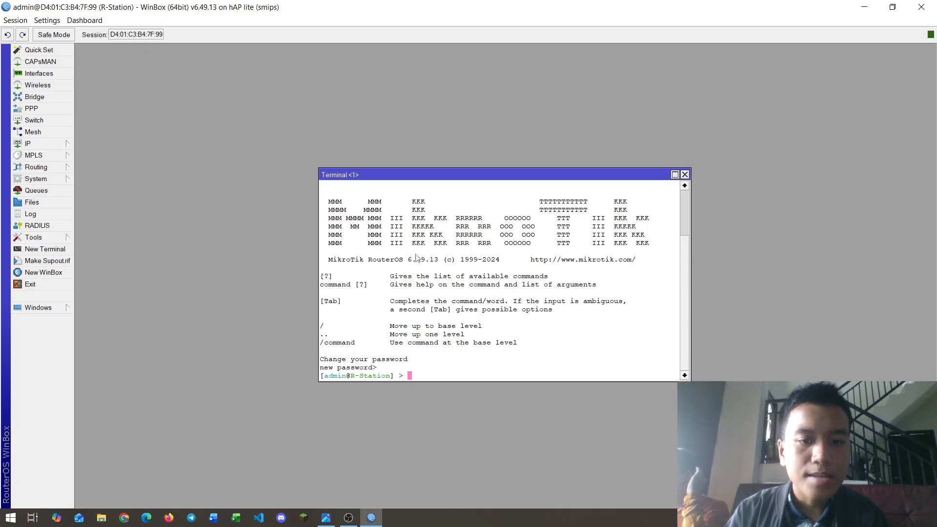
text(pi)
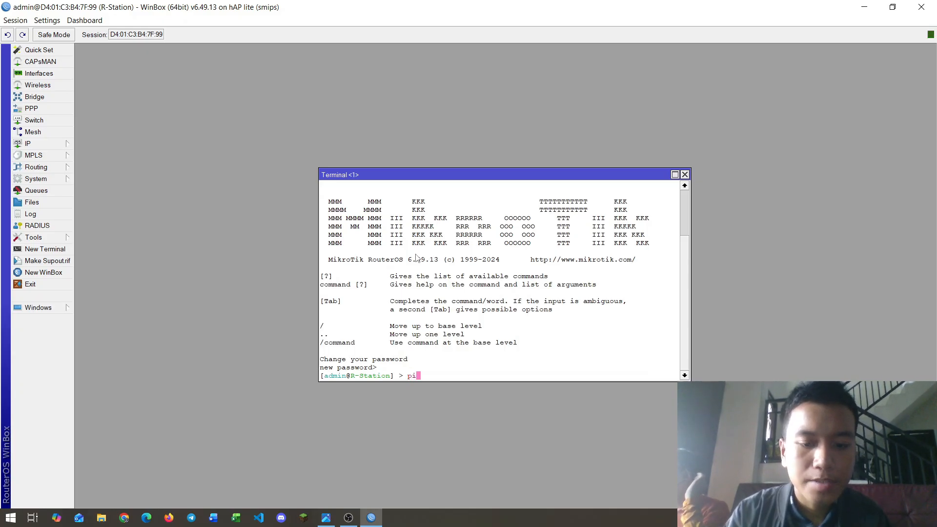
text(ng 192.)
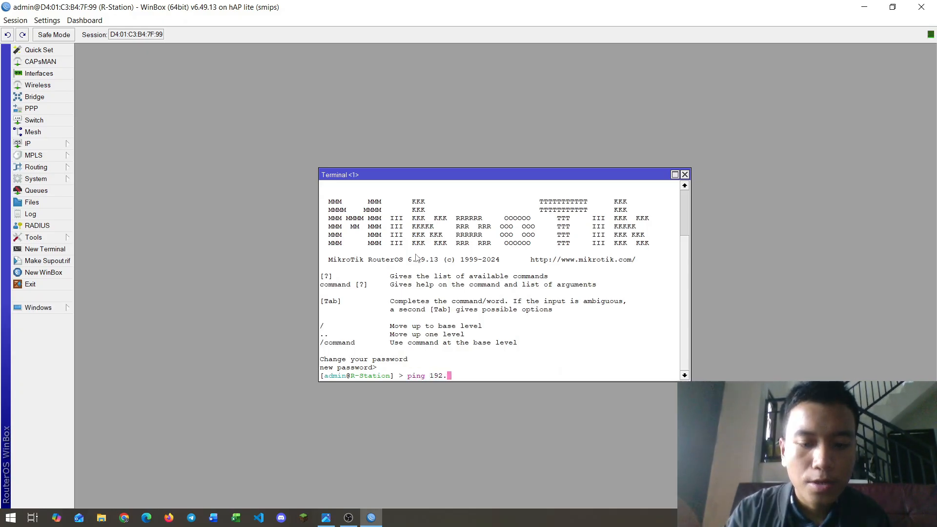
text(168.2.254)
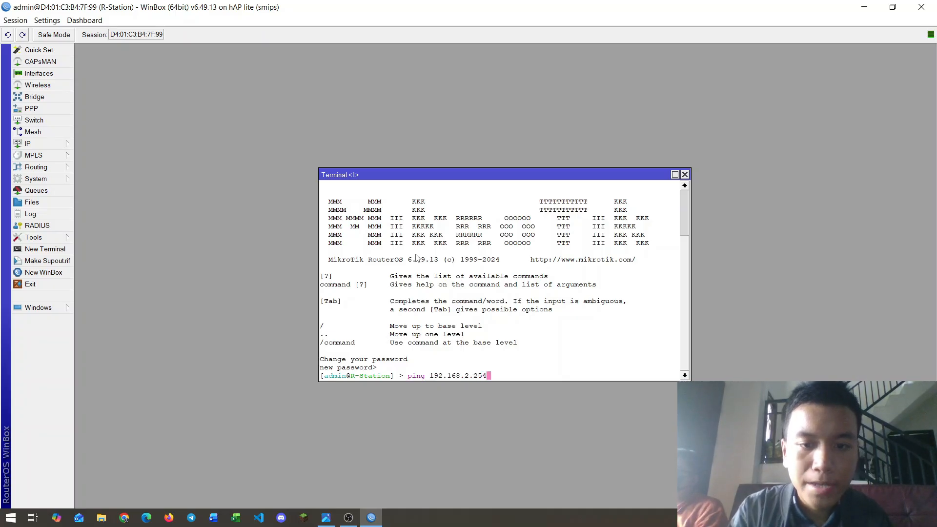
key(Return)
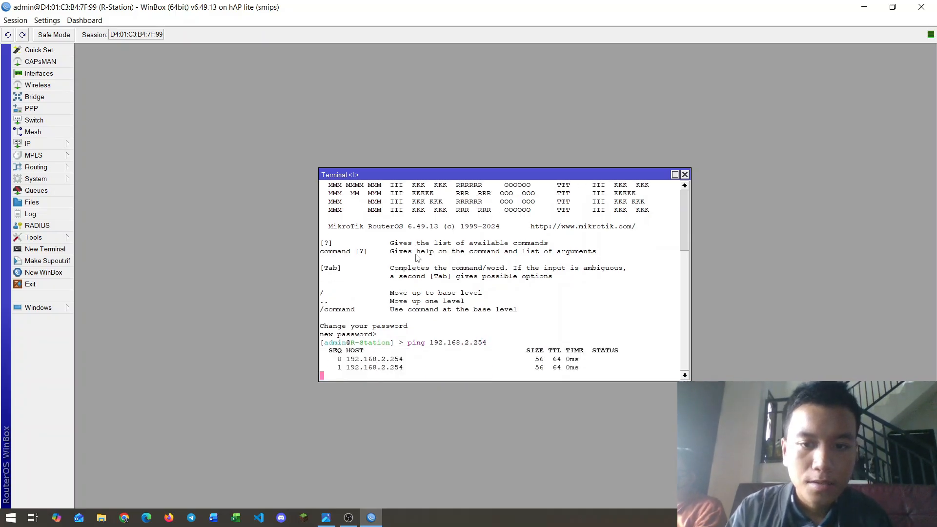
key(ctrl+c)
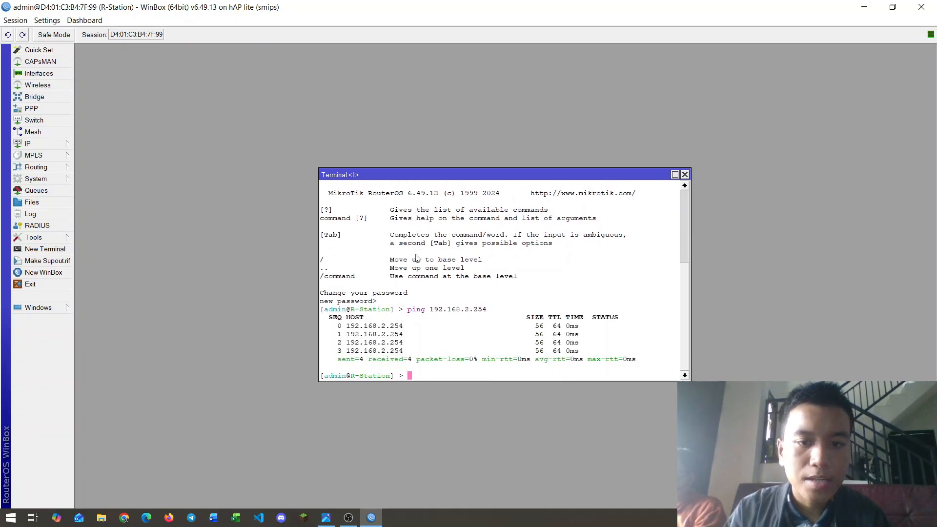
text(ping g)
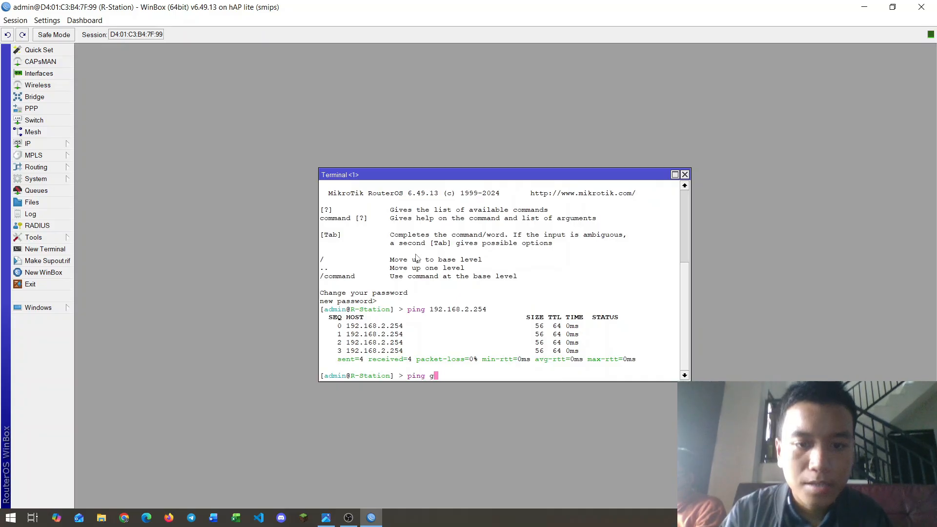
text(oogle.com)
key(Return)
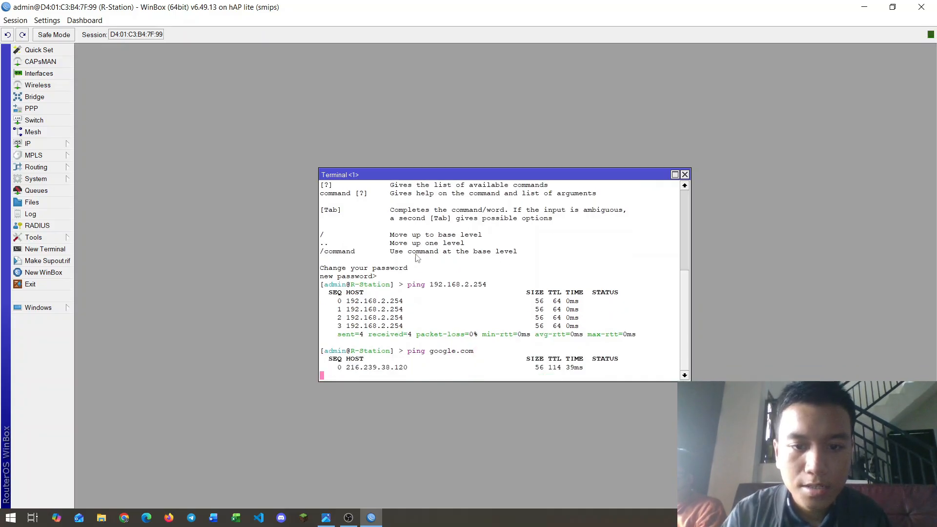
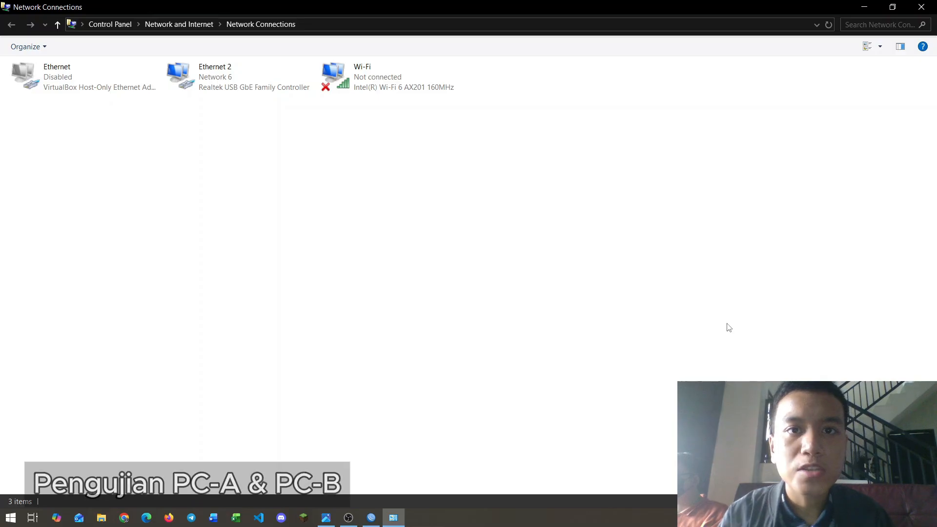
Step: Open Ethernet 2's connection details to confirm IPv4 192.168.10.252 with gateway 192.168.10.1
right_click(248, 83)
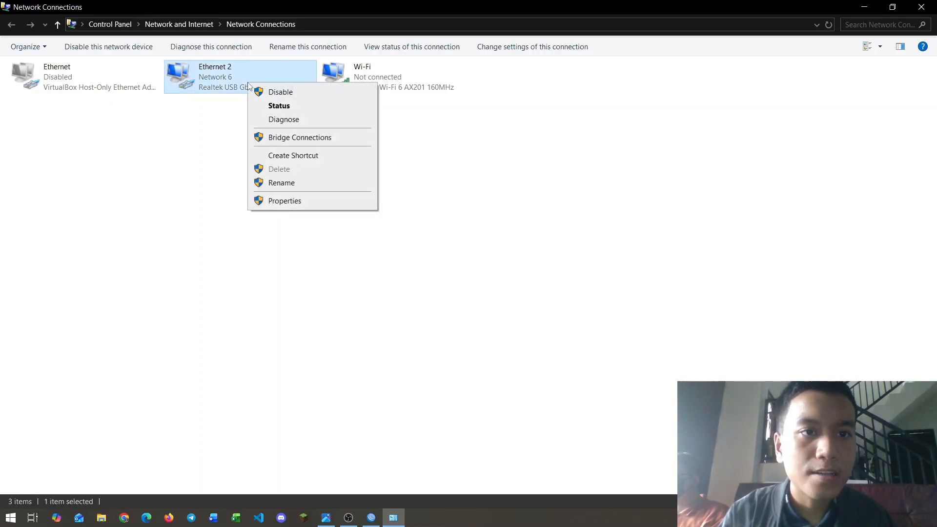
click(268, 104)
drag(455, 143, 465, 115)
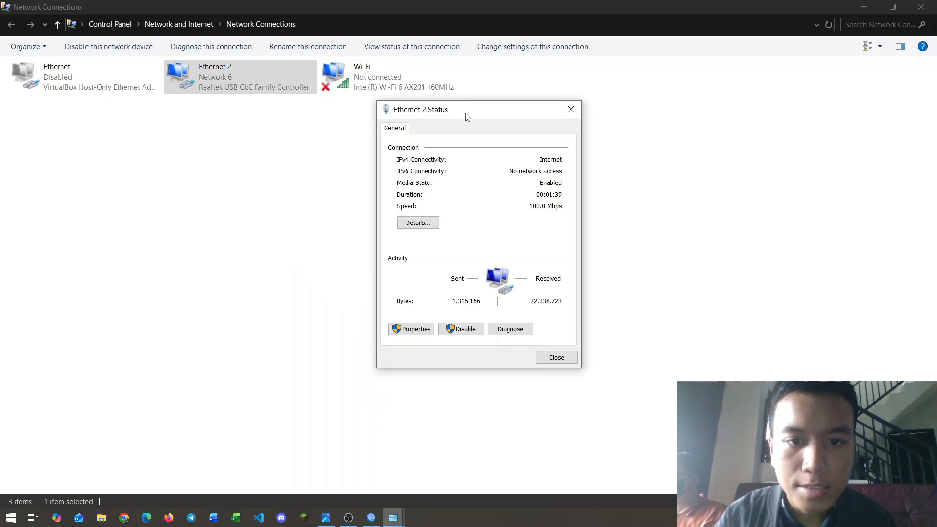
click(425, 224)
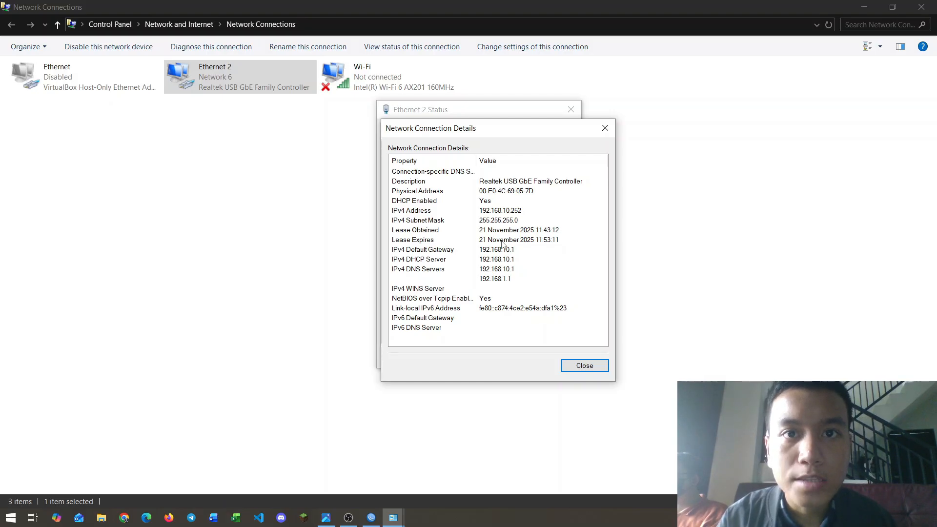
key(super)
Step: Launch Command Prompt and ping the 192.168.10.1 gateway
text(cmd)
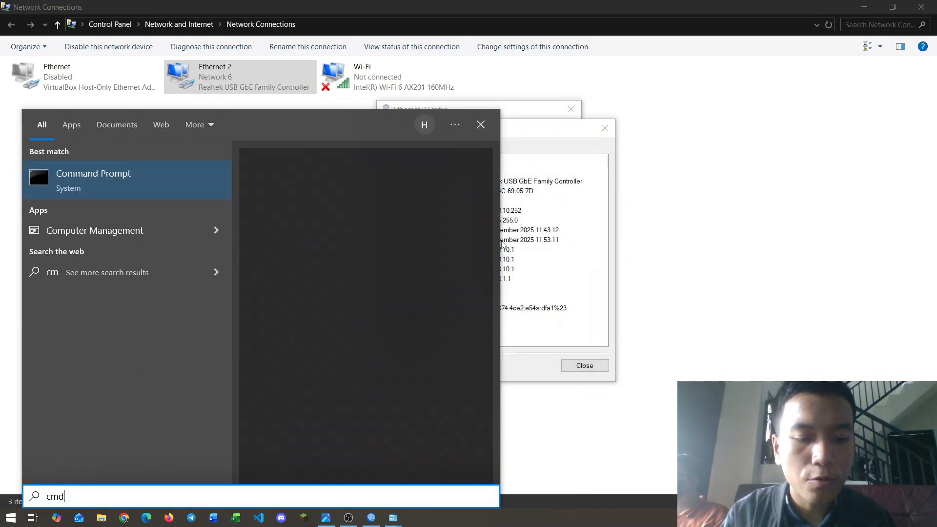
key(Return)
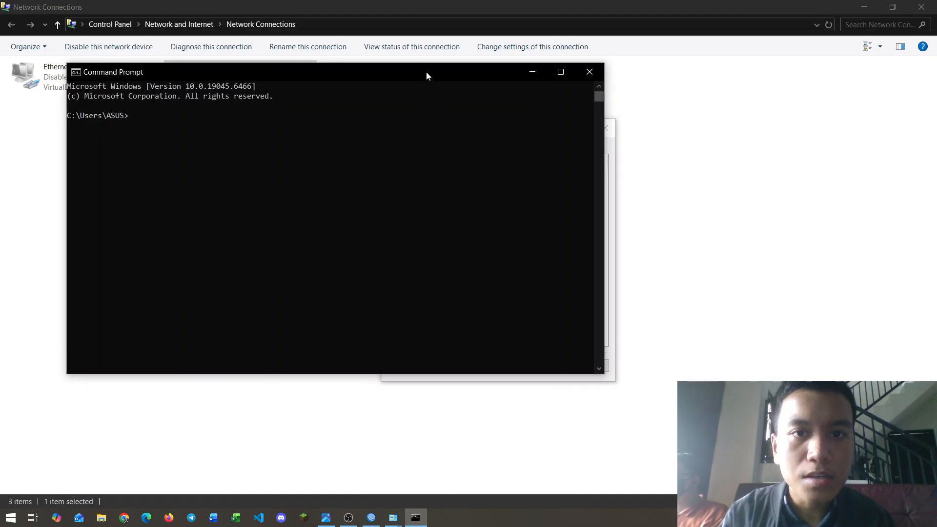
drag(426, 71, 688, 106)
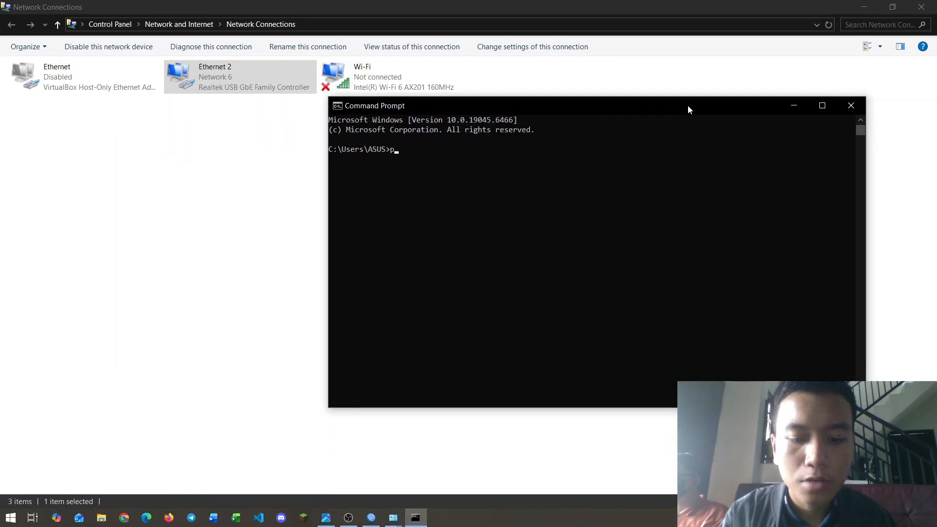
text(192)
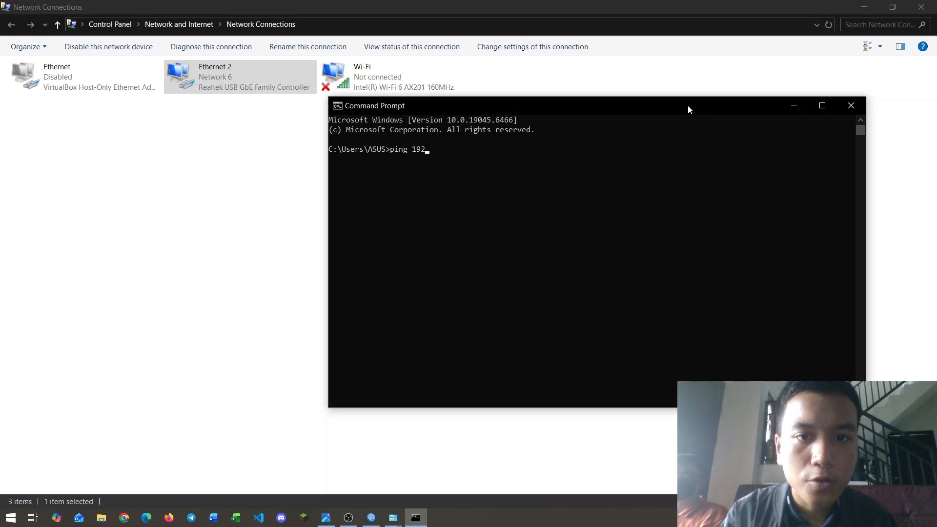
text(.168.101)
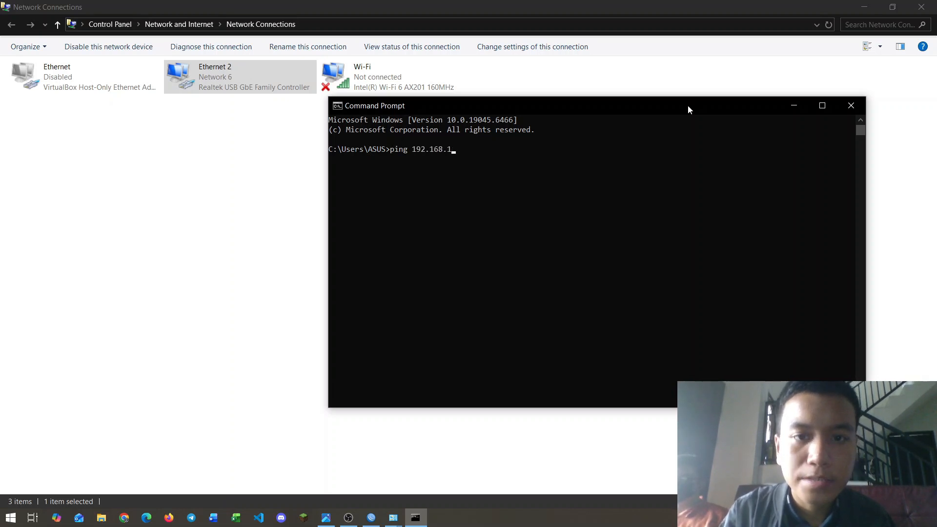
key(Return)
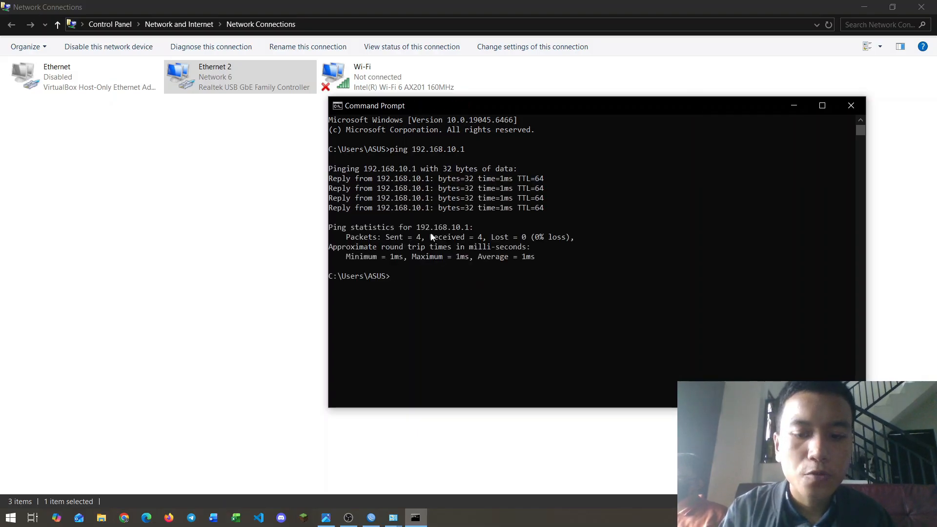
Step: Ping google.com to confirm 0% loss, then minimize the console
text(ping go)
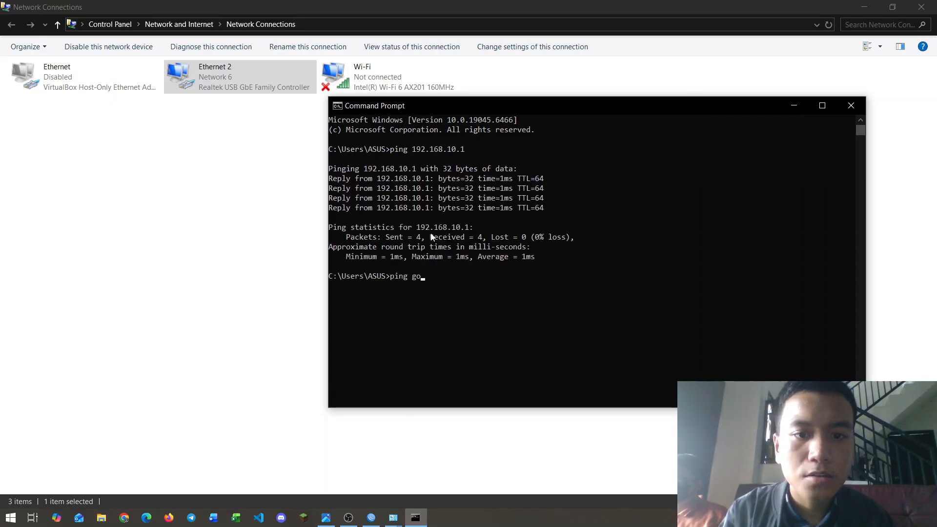
text(ogle.com)
key(Return)
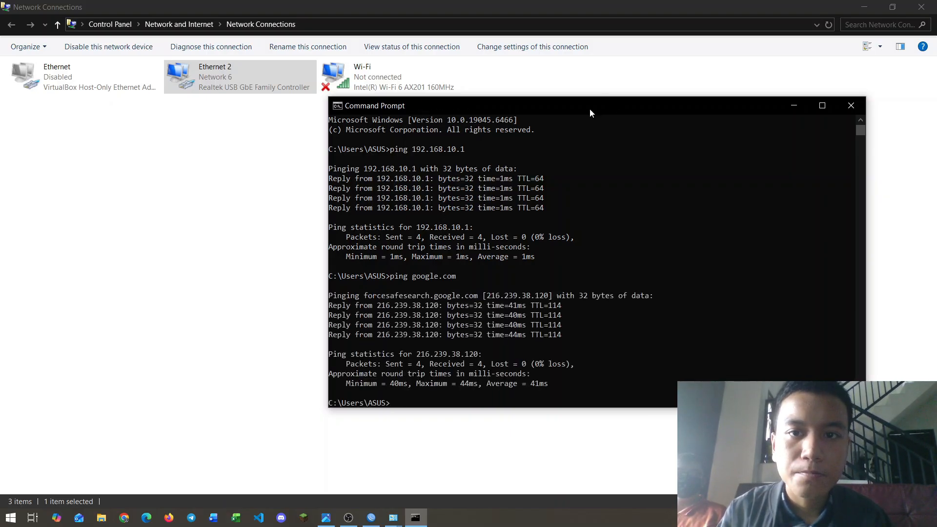
drag(589, 108, 505, 104)
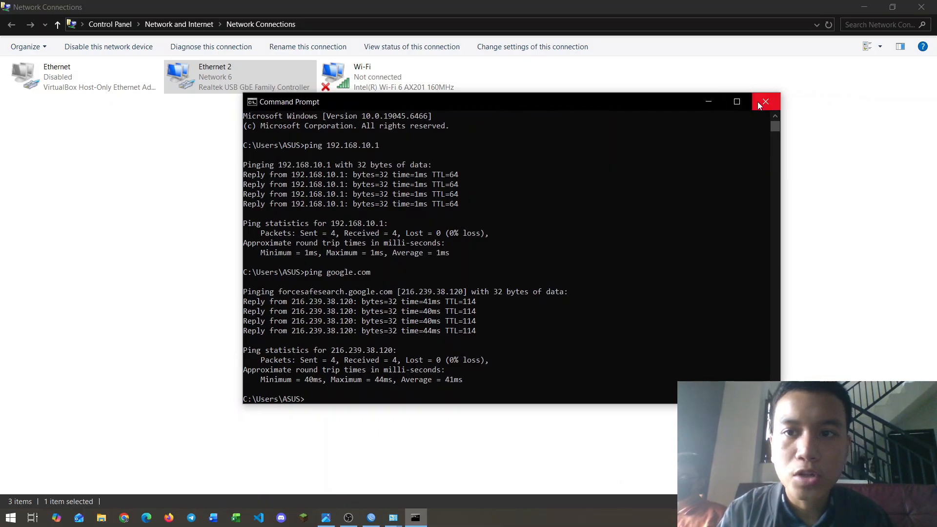
click(712, 102)
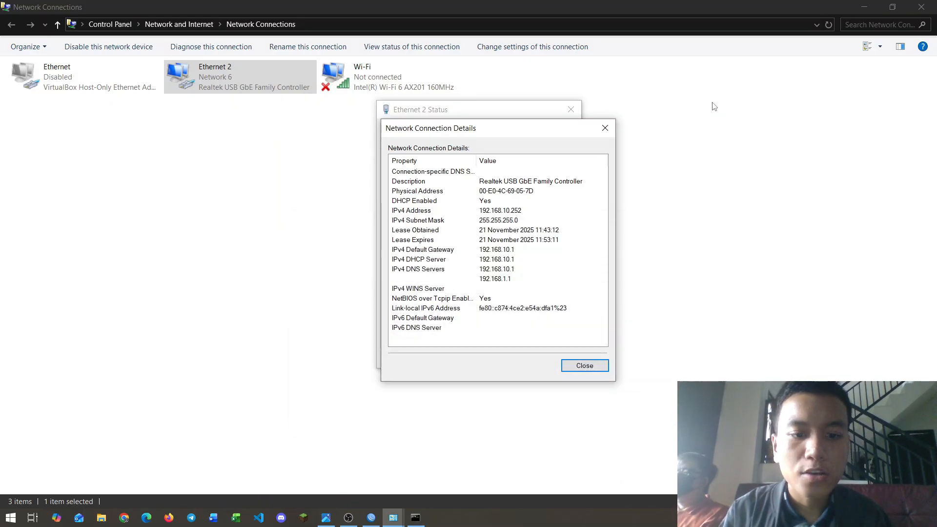
Step: Launch Chrome with the student profile and load kompas.com
key(super)
text(chrome)
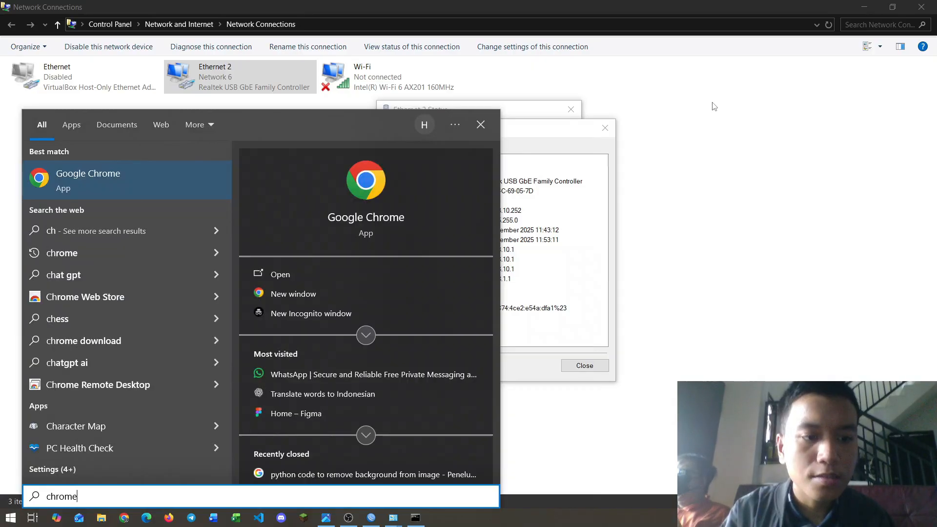
key(Return)
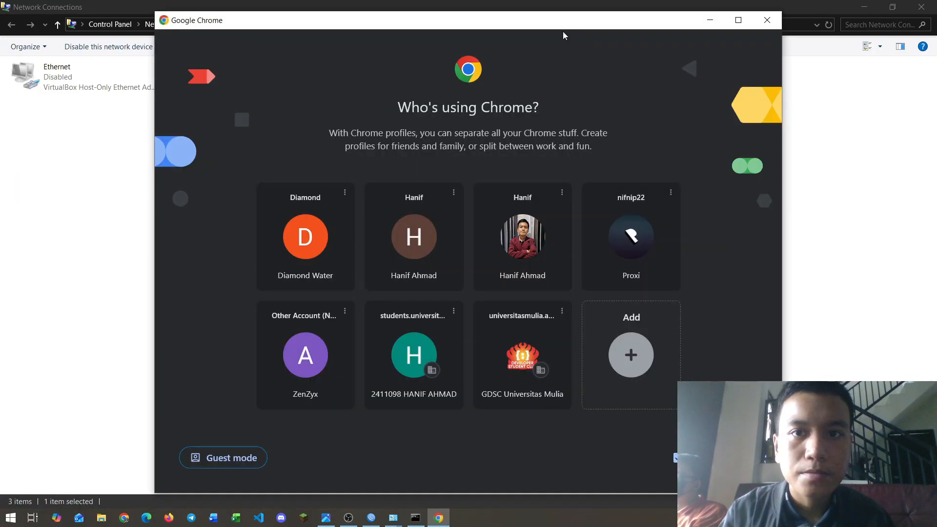
drag(570, 24, 583, 15)
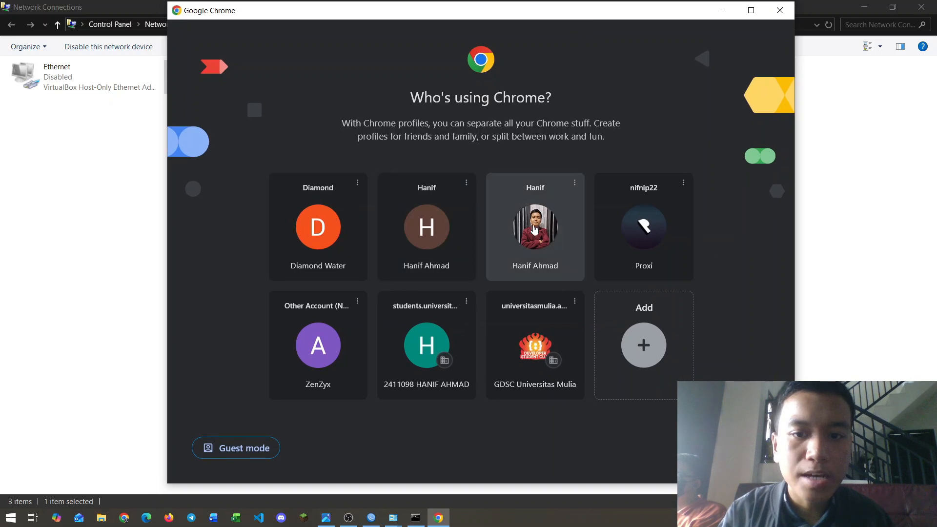
click(415, 348)
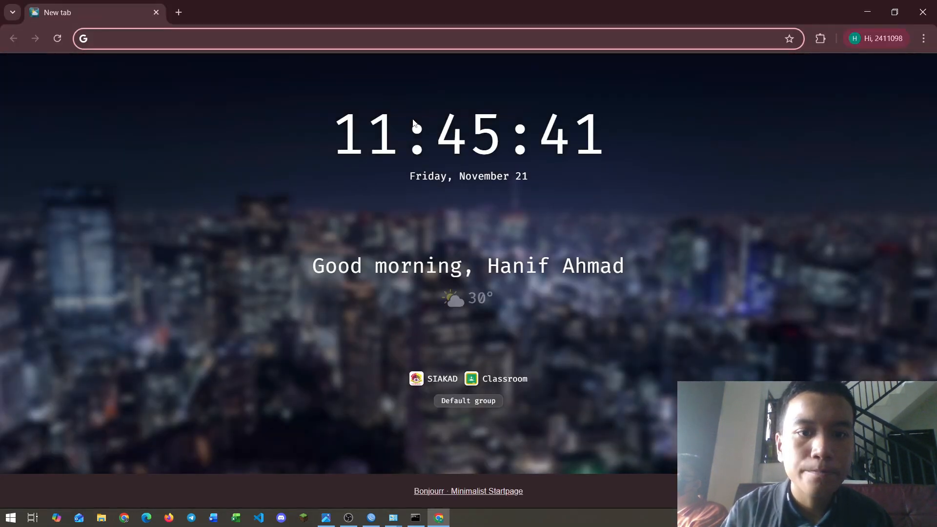
text(kompas.com)
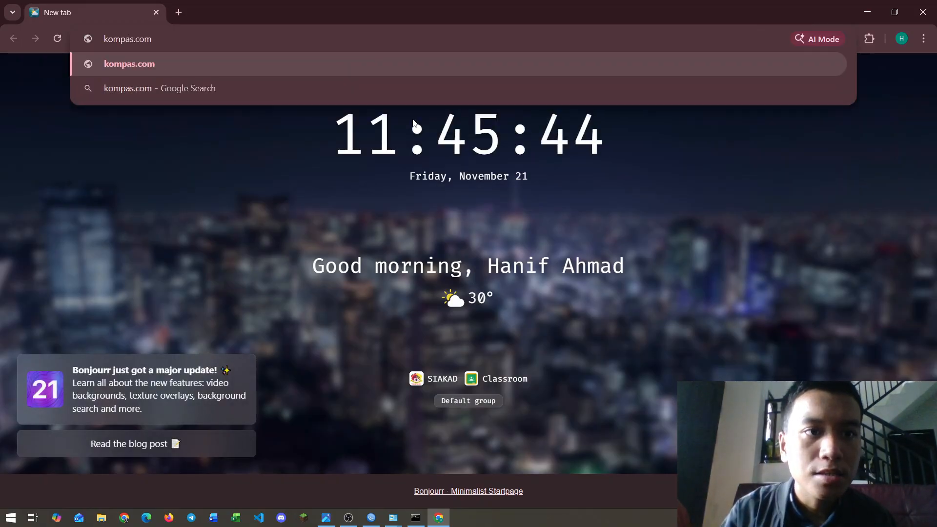
key(Return)
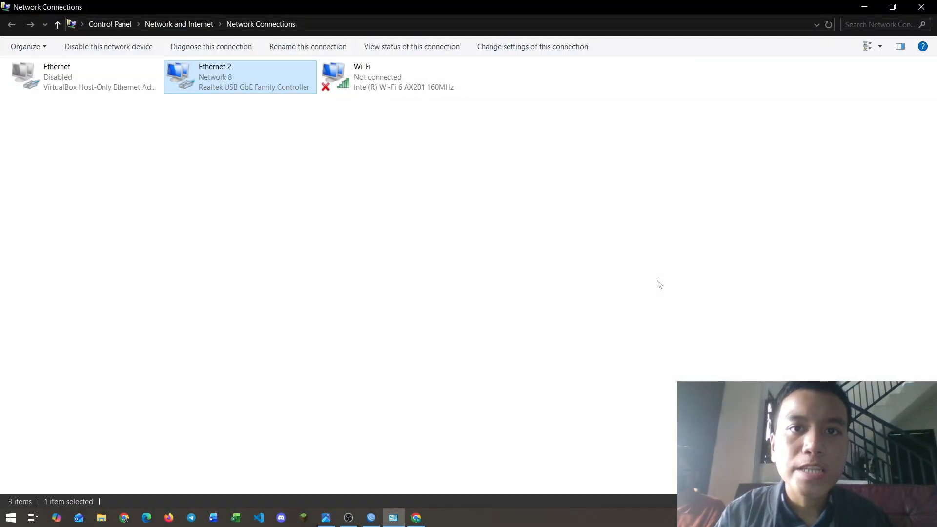
Step: Show Ethernet 2's details confirming IPv4 192.168.20.253 via gateway 192.168.20.1
right_click(255, 89)
click(287, 112)
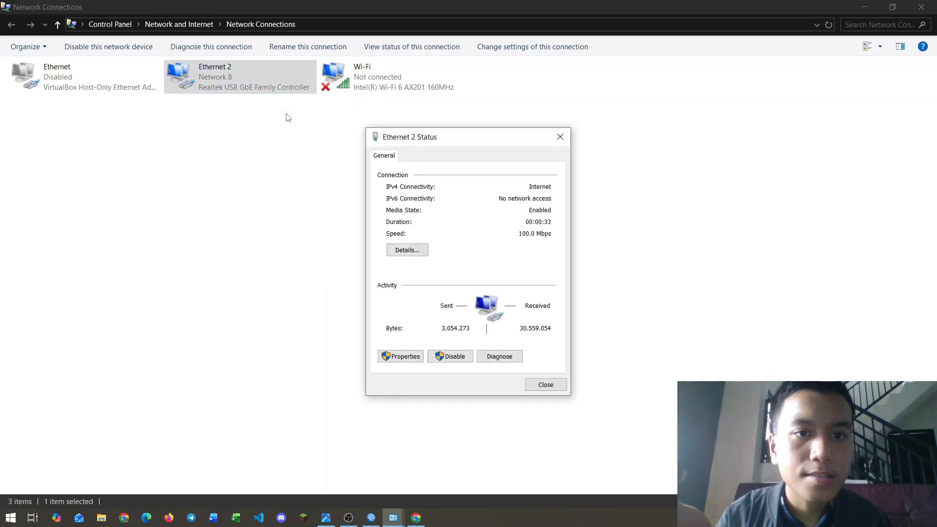
click(415, 255)
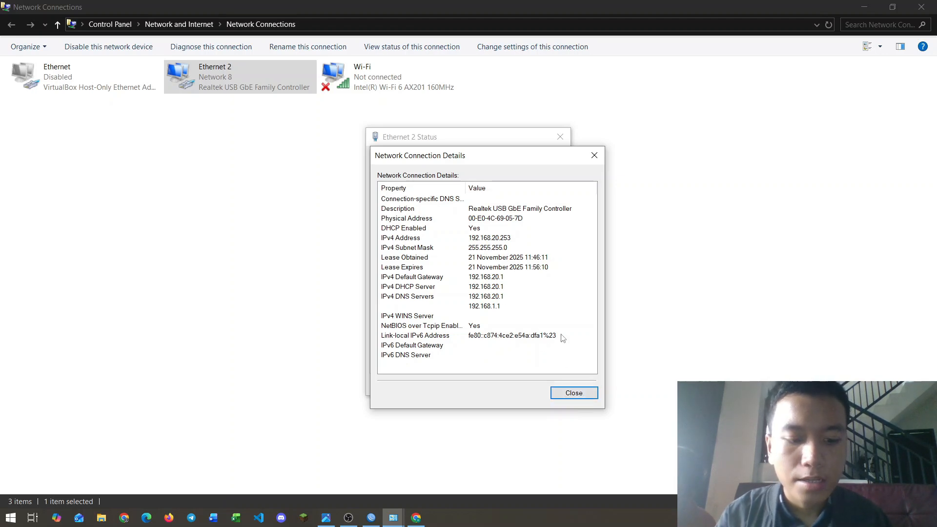
key(super)
Step: From a new Command Prompt, ping gateway 192.168.20.1 and google.com, both replying
text(cmd)
key(Return)
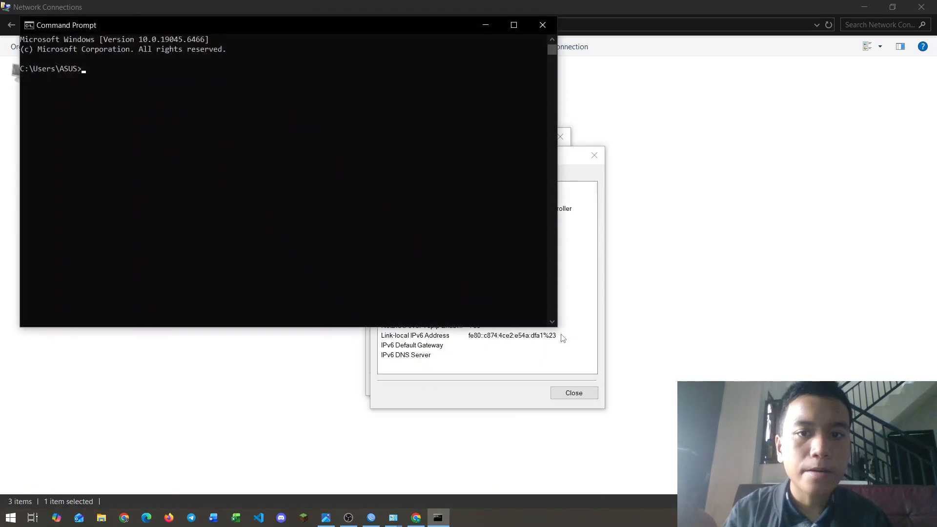
drag(343, 38, 512, 74)
text(pin)
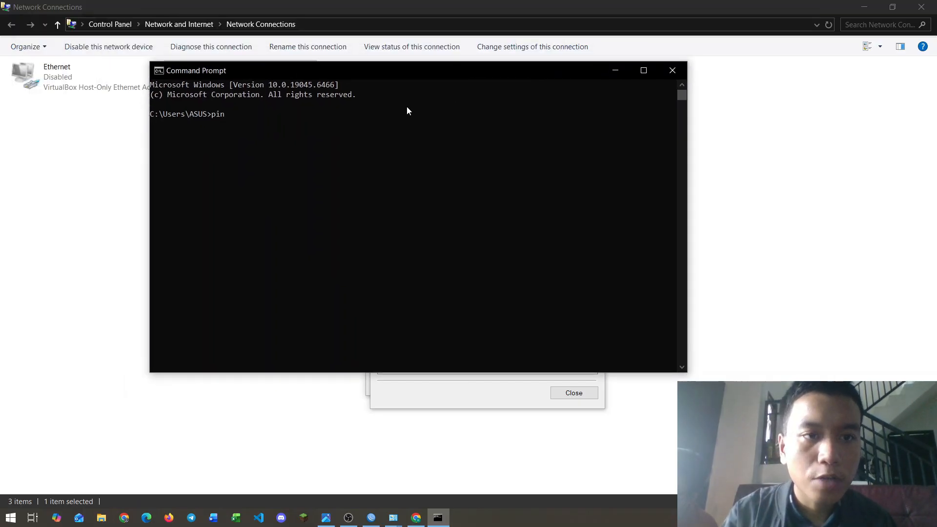
text(g 192.1)
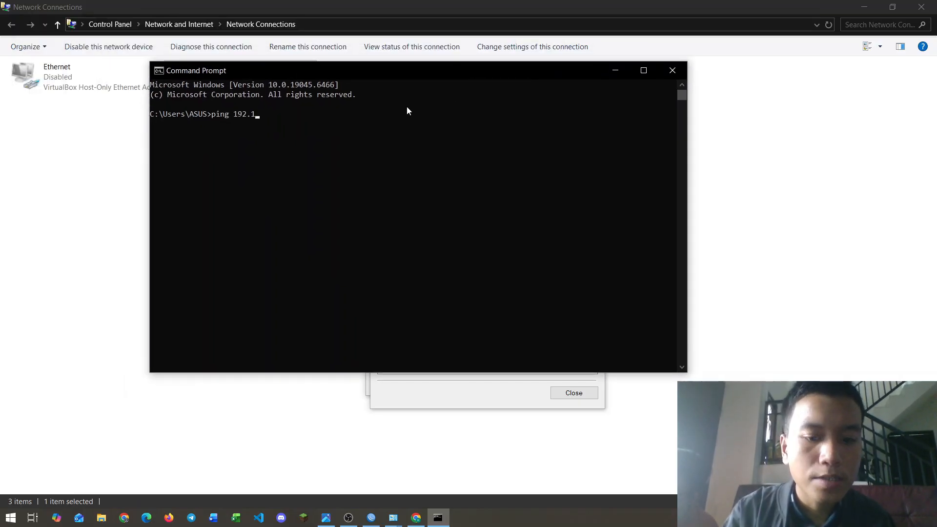
text(68.20.1)
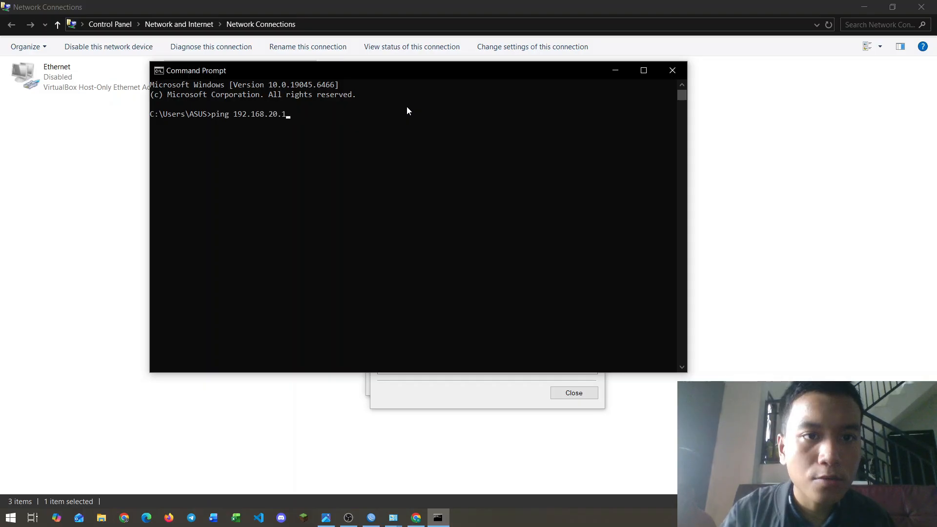
key(Return)
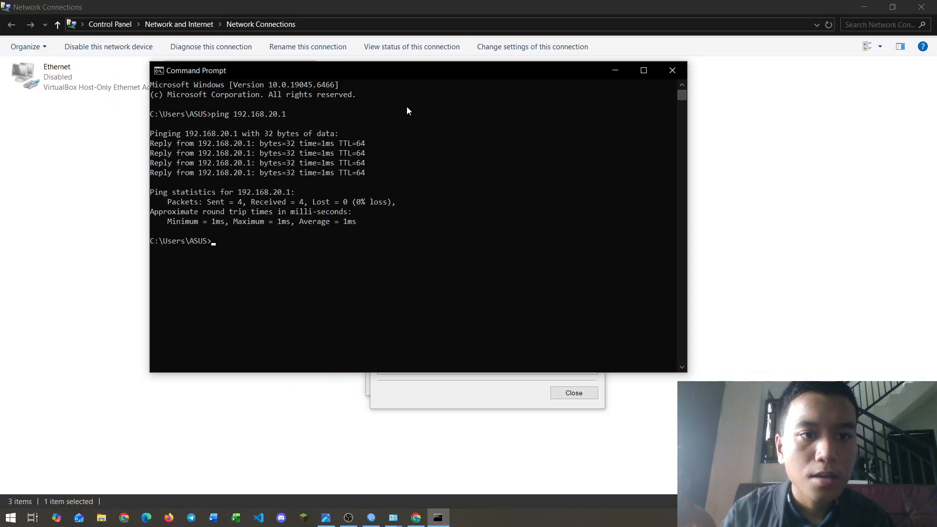
text(ping go)
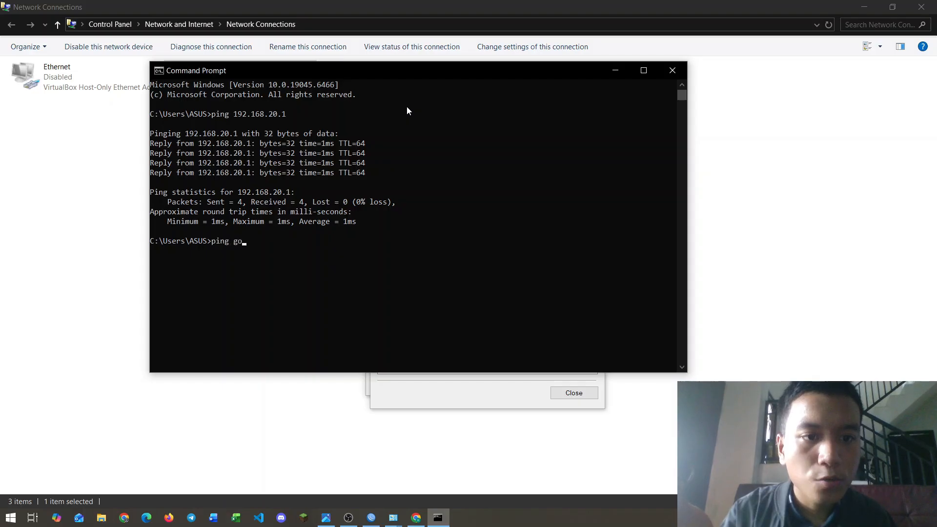
text(ogle.com)
key(Return)
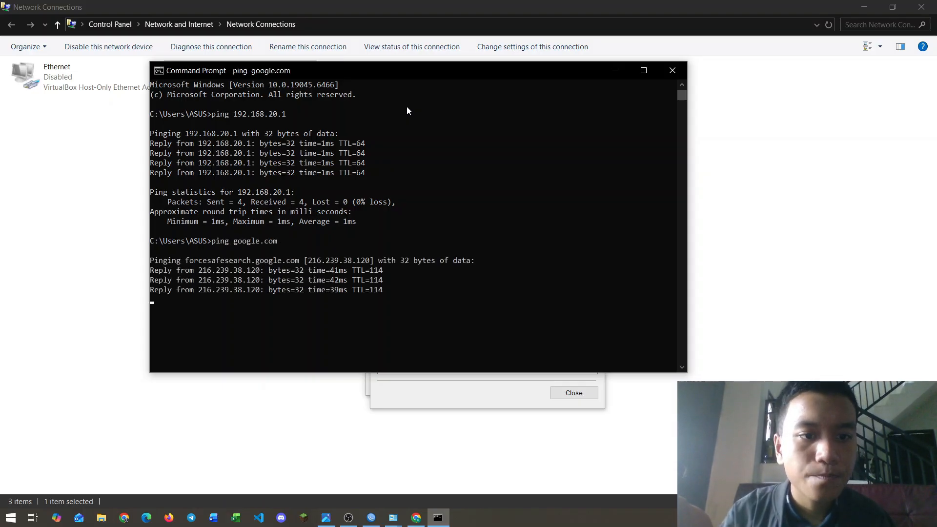
Step: Switch back to Chrome and load jawapos.co.id
key(alt+Tab)
key(alt+Tab)
key(alt+Tab)
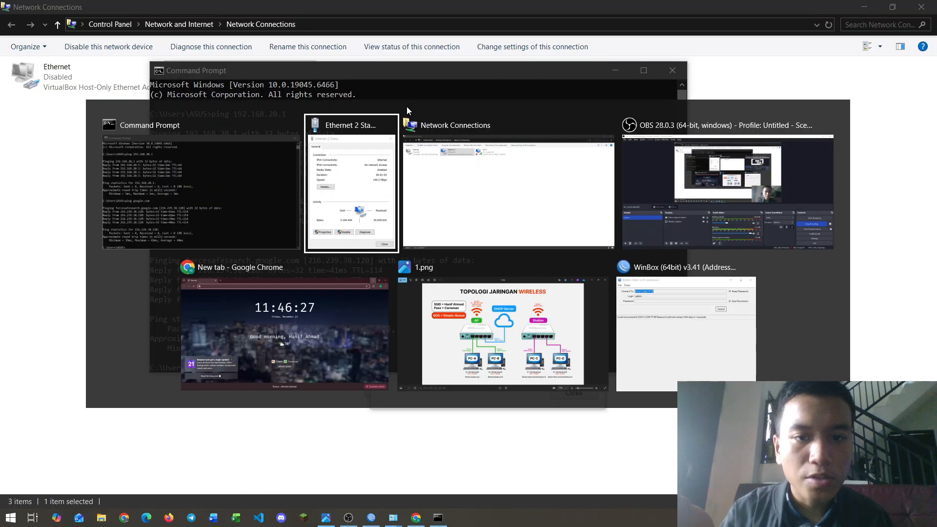
key(alt+Tab)
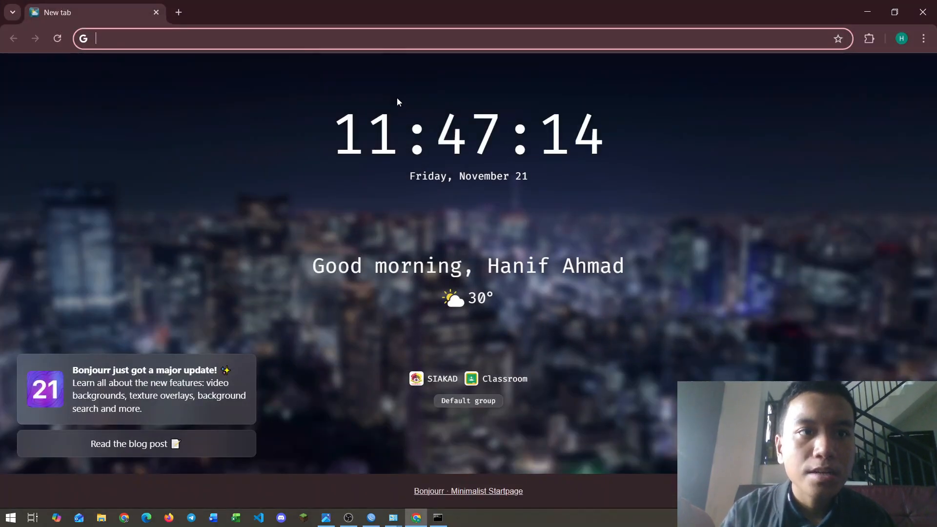
text(jawapos.)
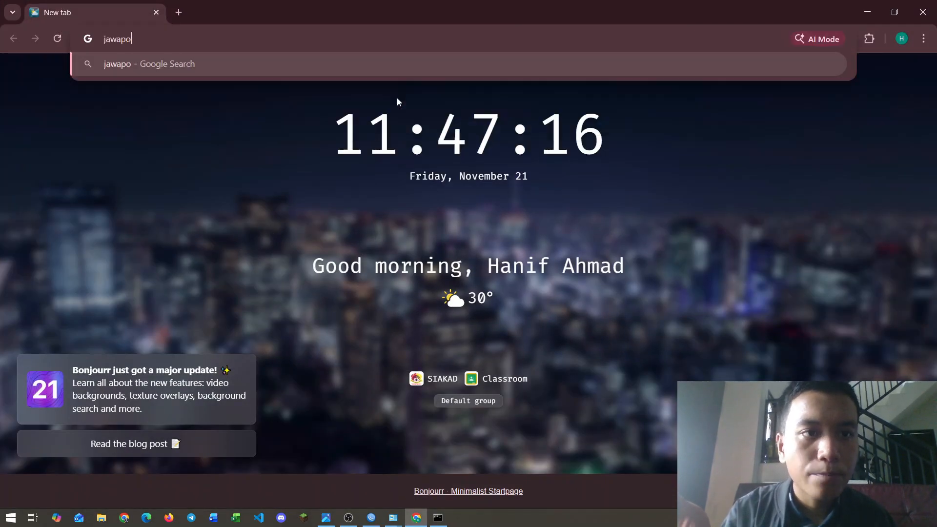
text(co.id)
key(Return)
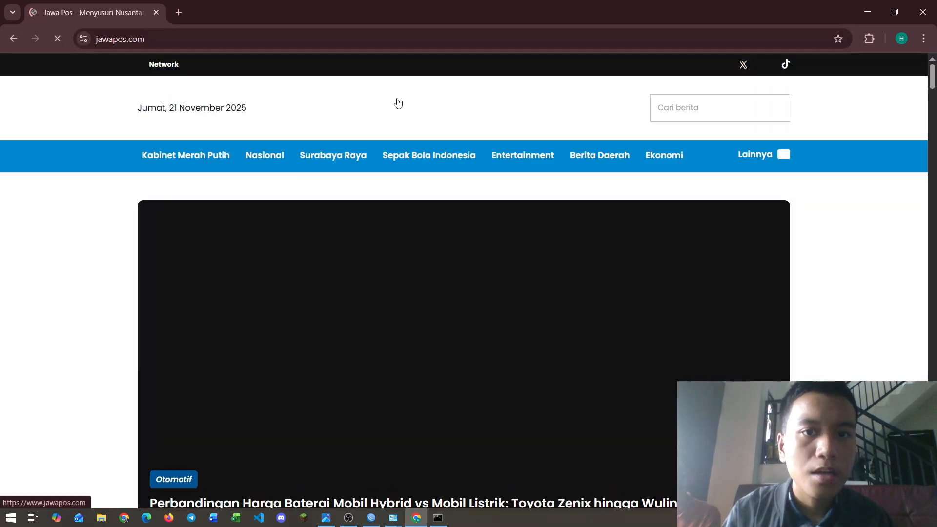
scroll(522, 307, down, 1)
scroll(522, 307, up, 1)
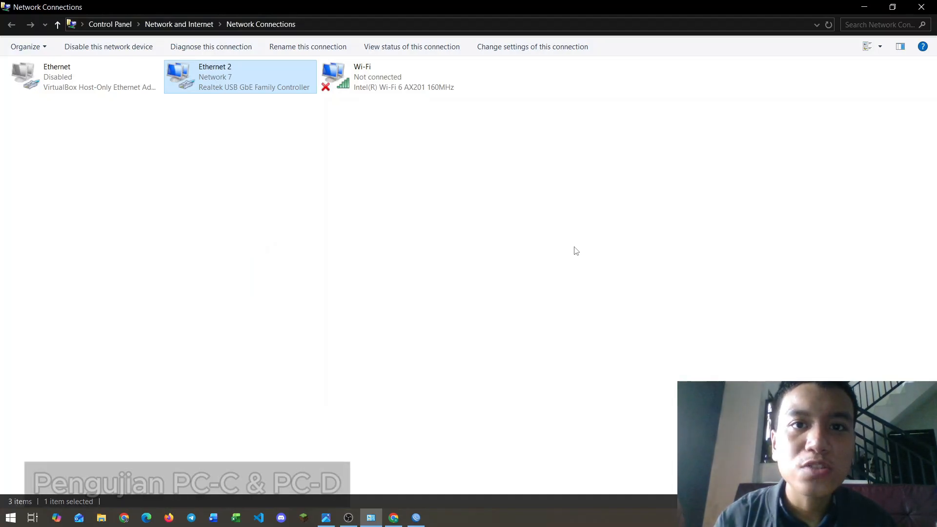
Step: Show Ethernet 2's details with IPv4 192.168.30.254 and gateway 192.168.30.1
right_click(236, 72)
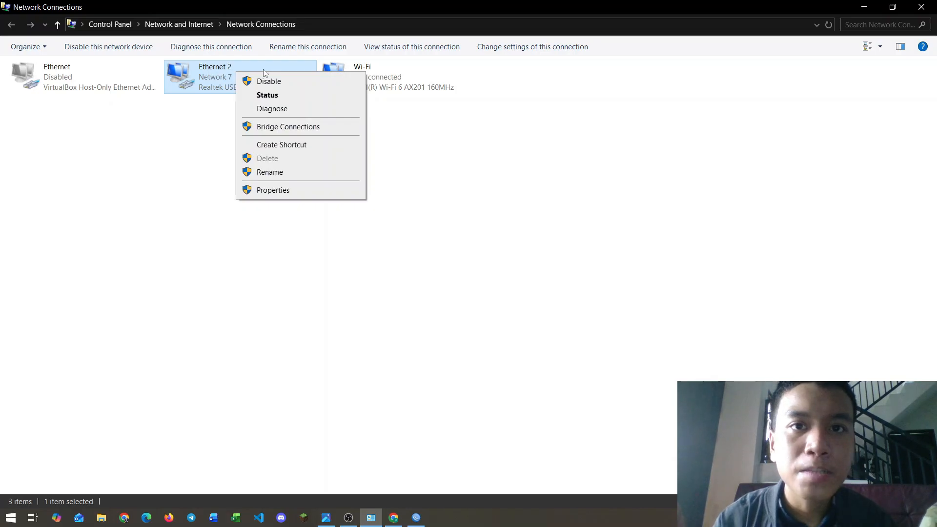
click(278, 95)
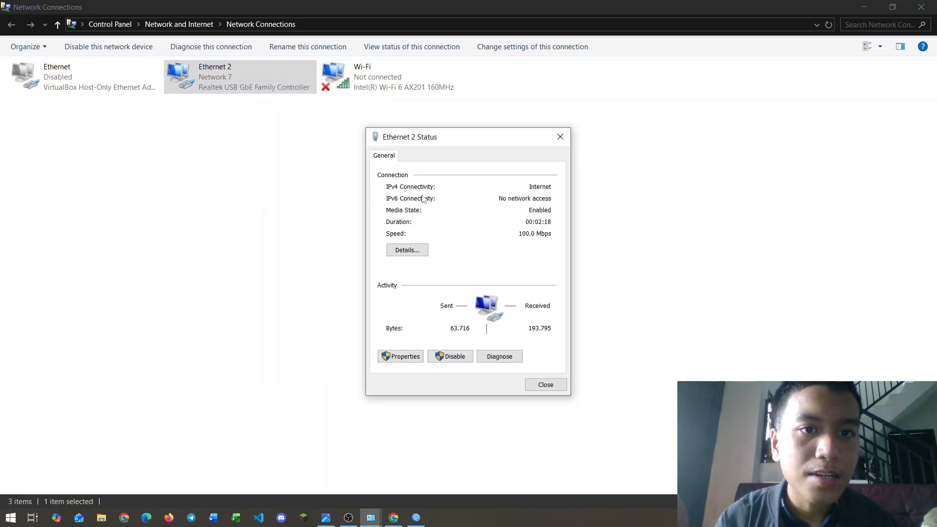
click(407, 250)
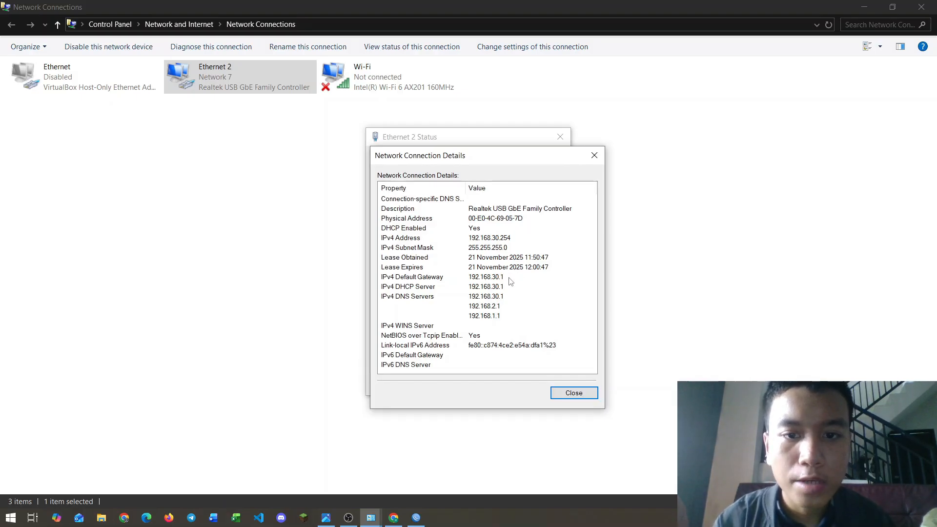
Step: In a new Command Prompt, ping 192.168.30.1 and google.com with 0% loss, then close it
key(super)
text(cmd)
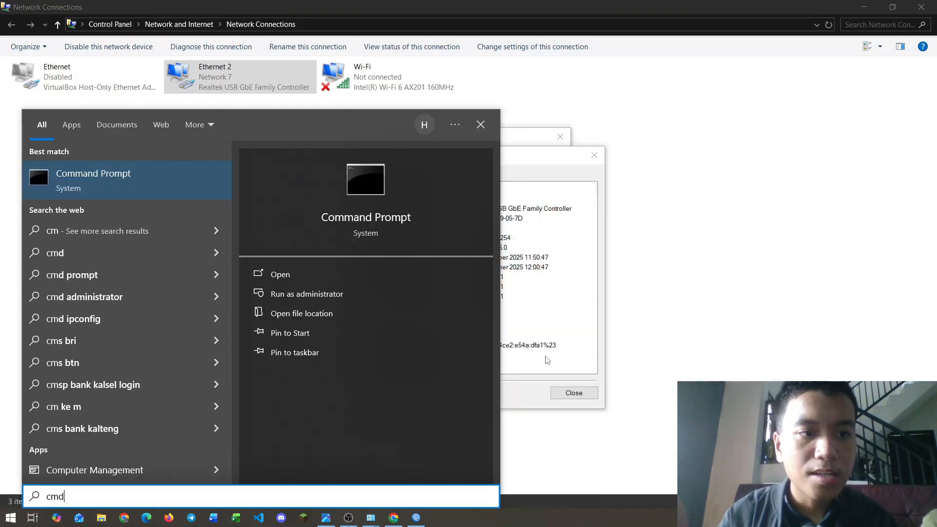
key(Return)
text(ping )
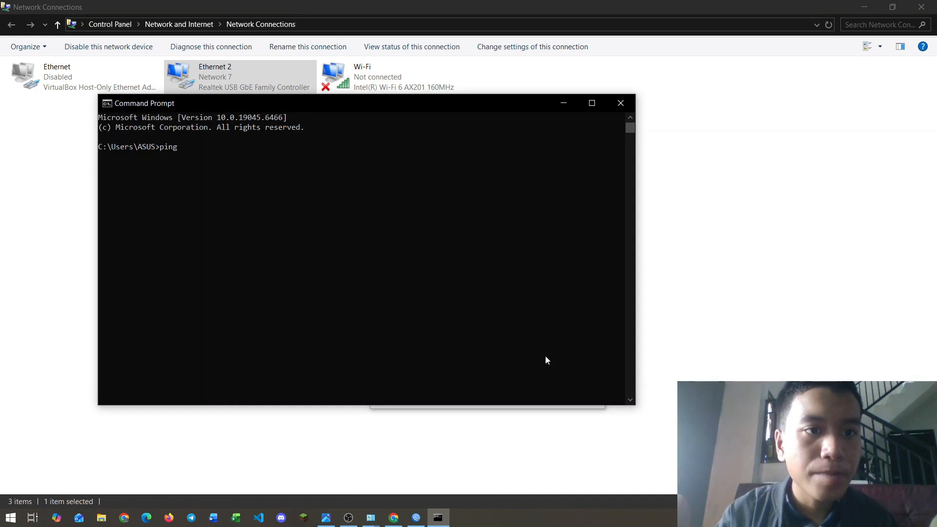
text(192.168.3)
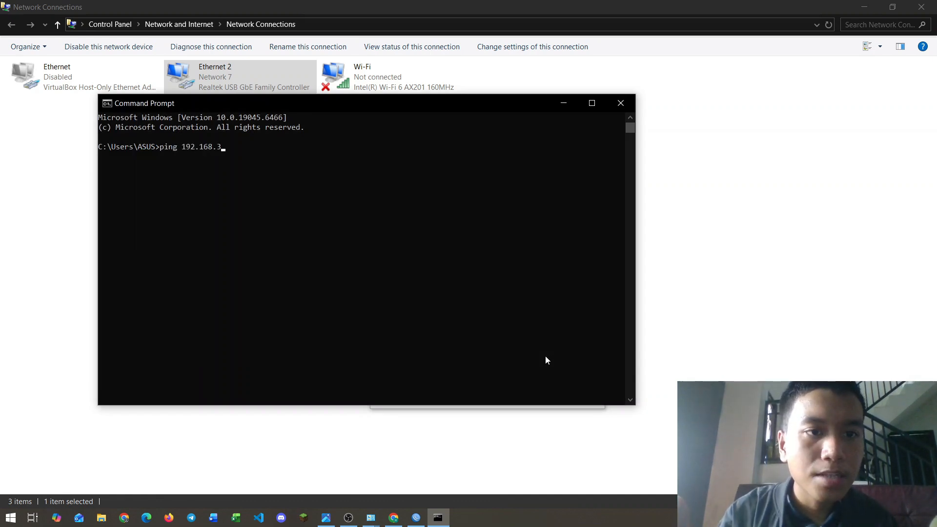
text(0.1)
key(Return)
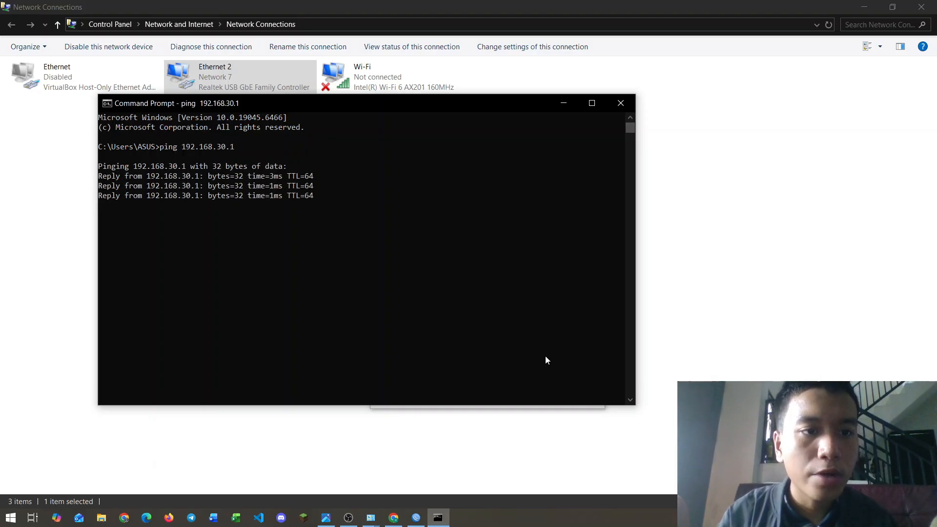
text(ping g)
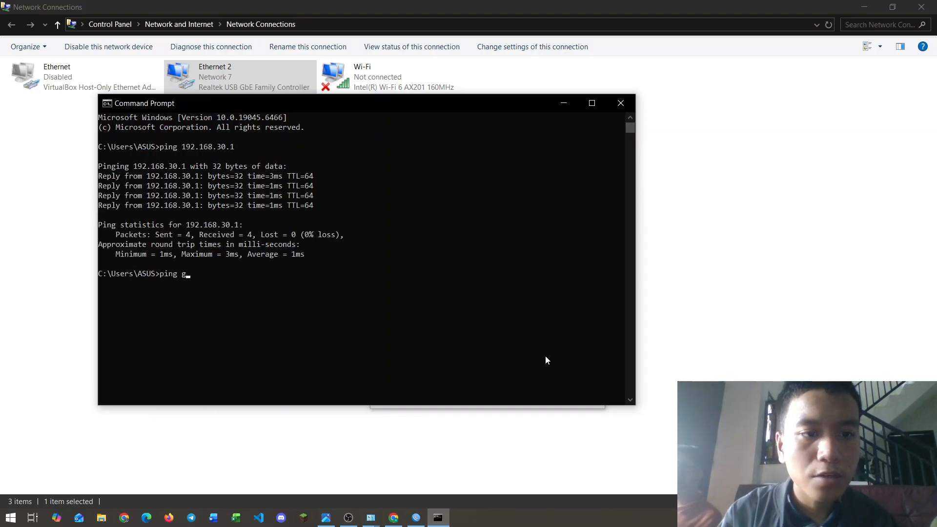
text(oogle.com)
key(Return)
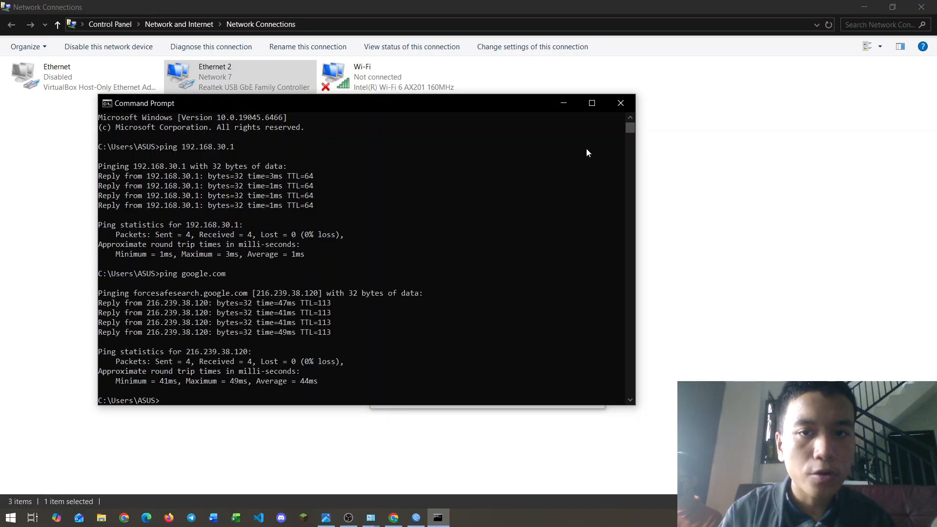
click(620, 103)
Step: Switch to Chrome and load baak.universitasmulia.ac.id
key(alt+Tab)
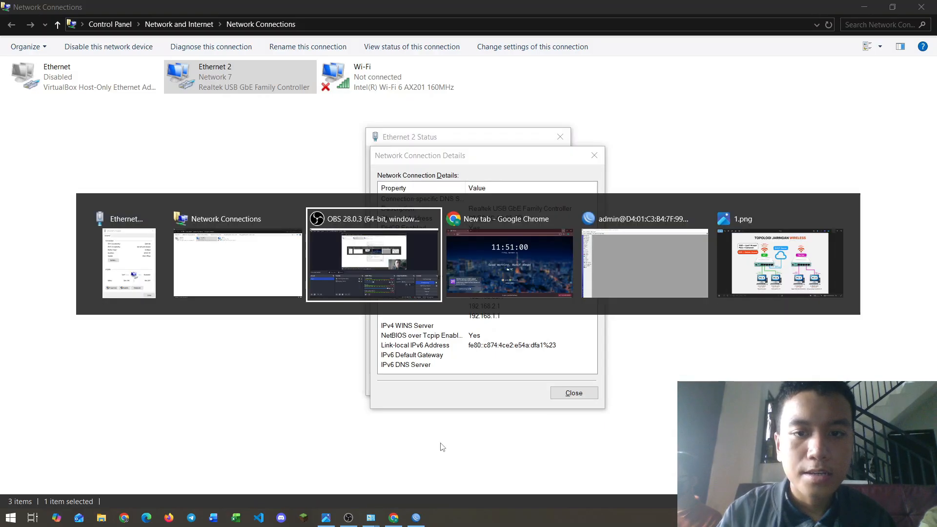
key(alt+Tab)
key(alt+Tab)
key(alt+Tab)
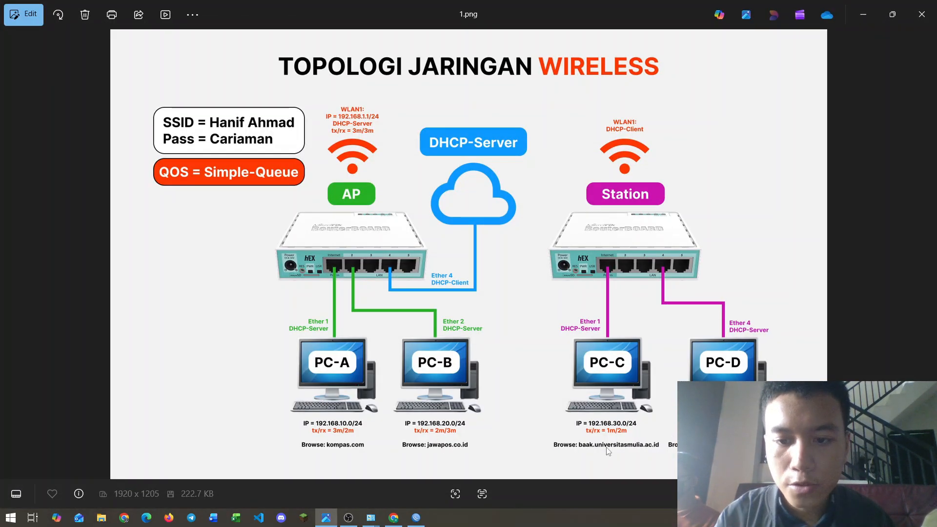
key(alt+Tab)
key(alt+Tab)
key(alt+Tab)
key(alt+Tab)
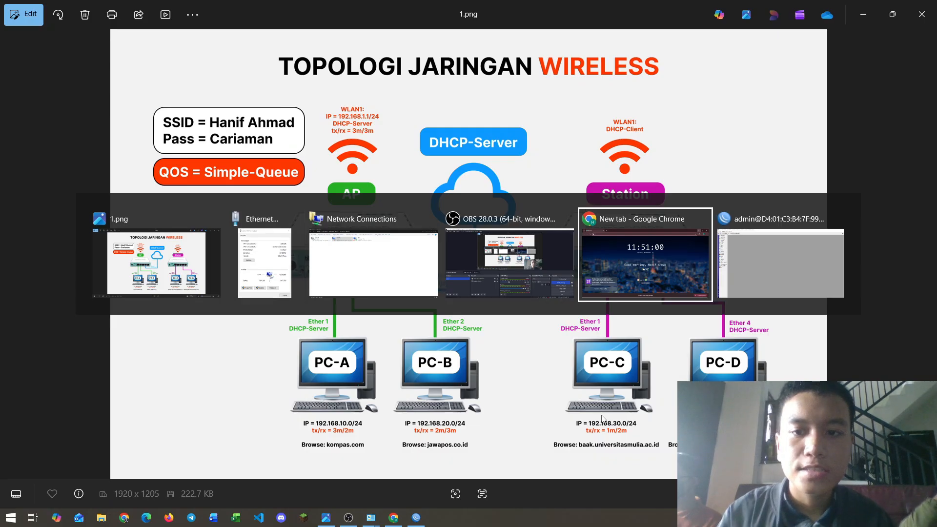
text(ba)
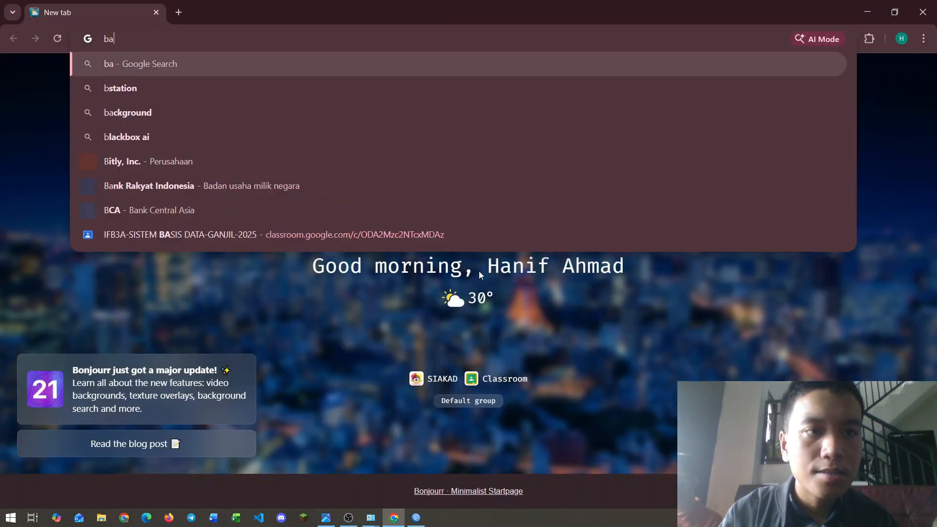
text(ak.univer)
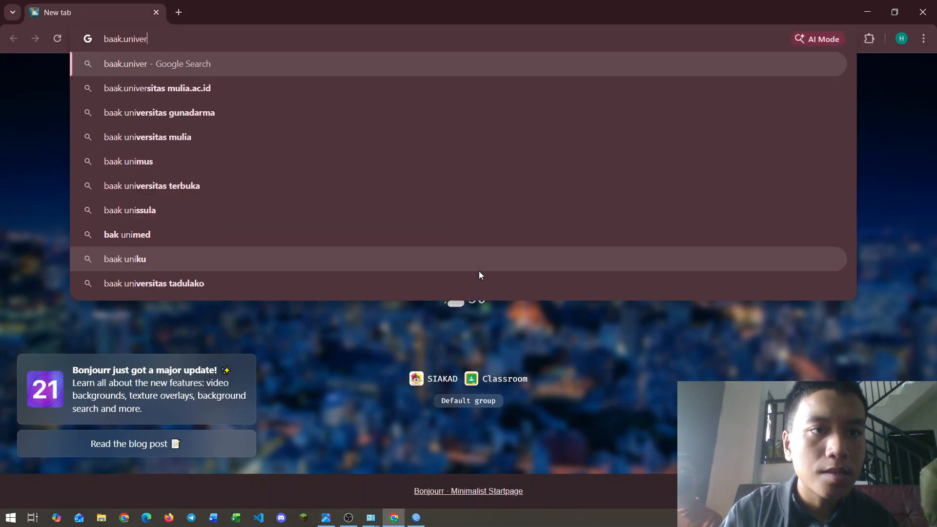
text(sitasmulia.ac.id)
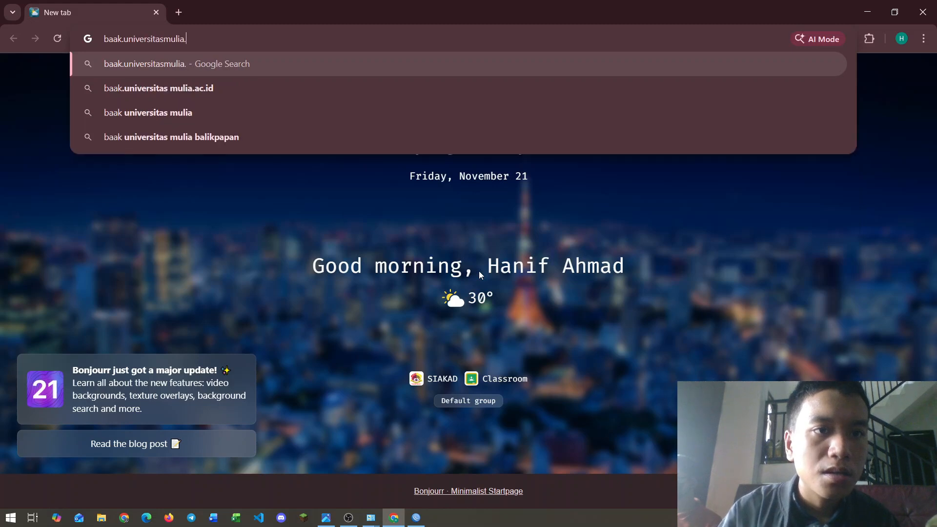
key(Return)
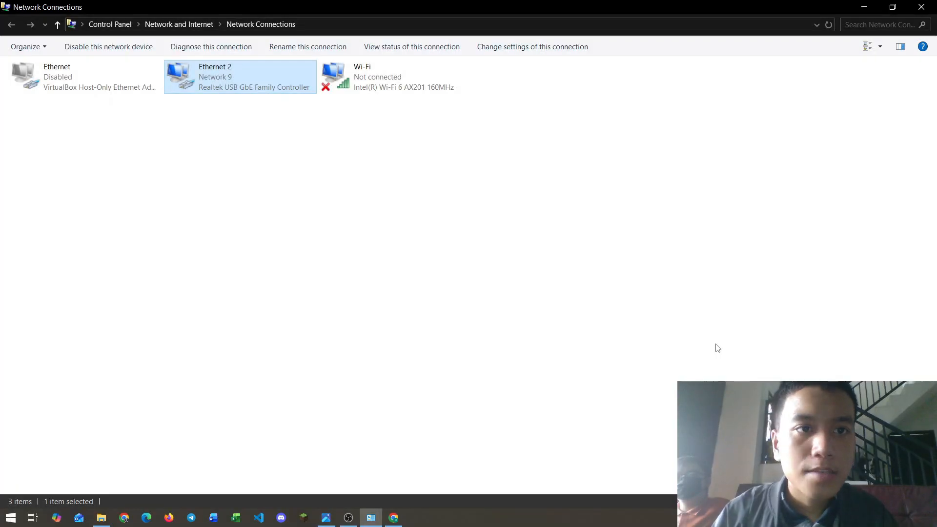
Step: Reopen Ethernet 2's details to confirm IPv4 192.168.40.253 with gateway 192.168.40.1
right_click(267, 88)
click(287, 108)
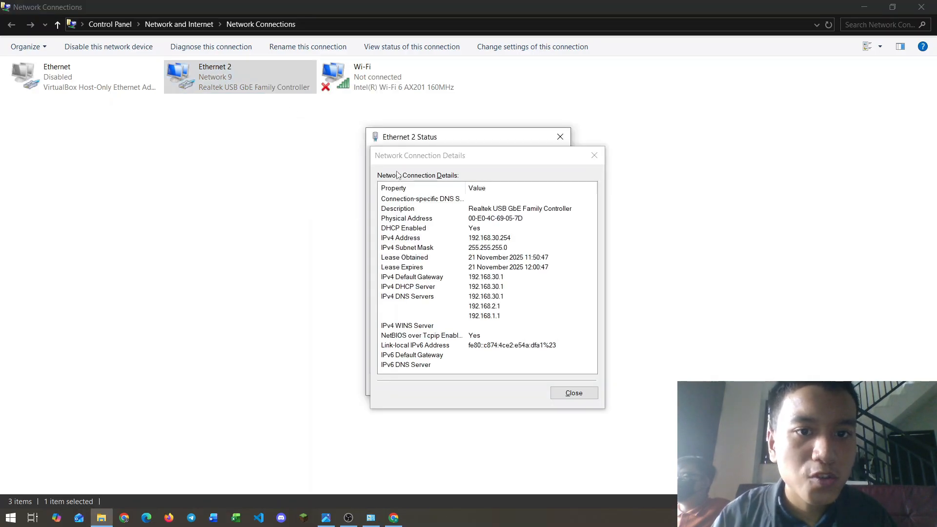
click(574, 393)
key(Escape)
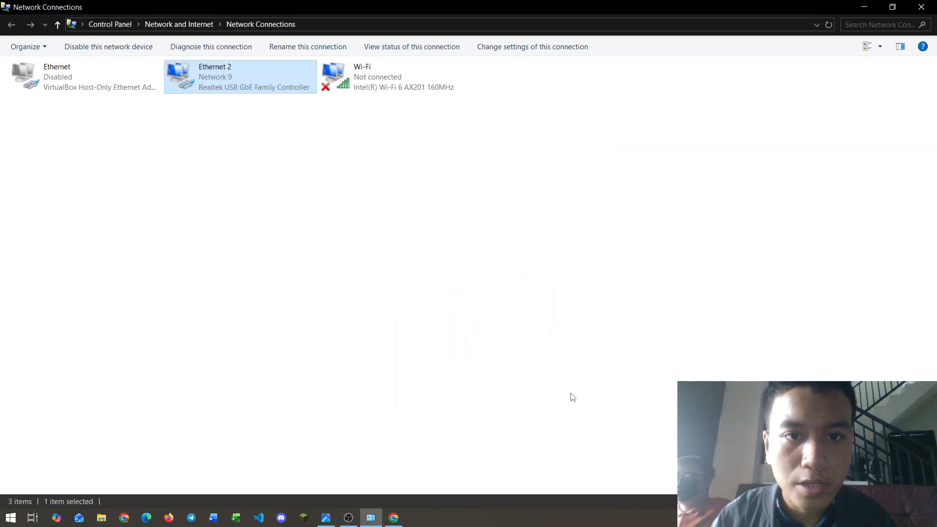
right_click(242, 78)
click(278, 103)
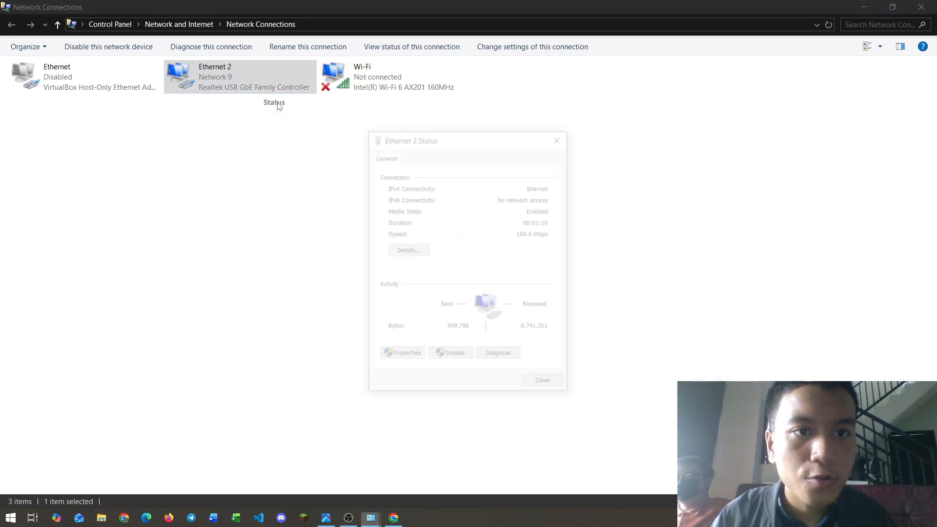
click(409, 250)
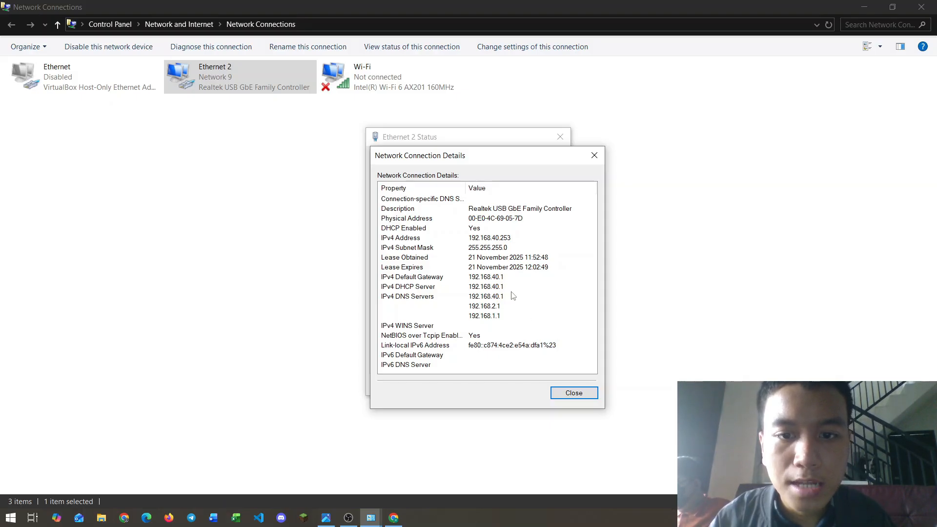
key(super)
Step: In Command Prompt, ping the 192.168.40.1 gateway and confirm 4 of 4 replies
text(cmd)
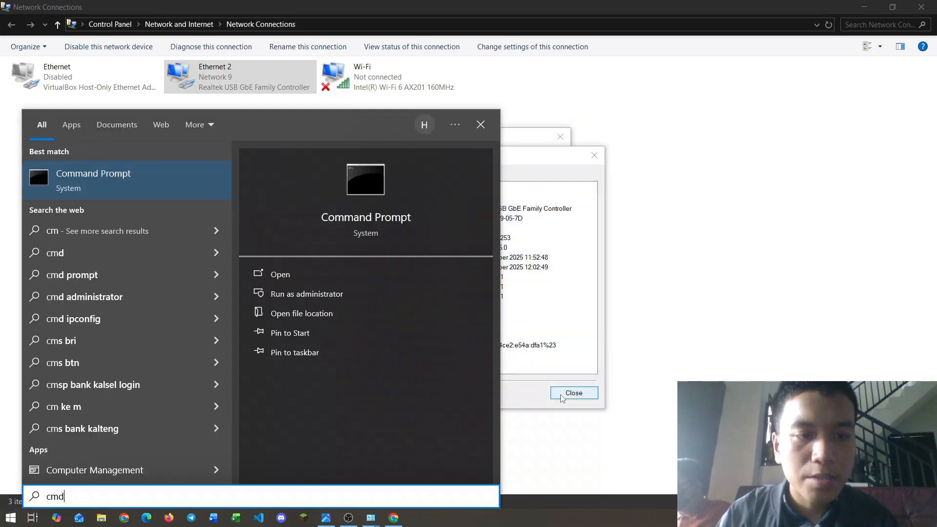
key(Return)
text(ping 192.)
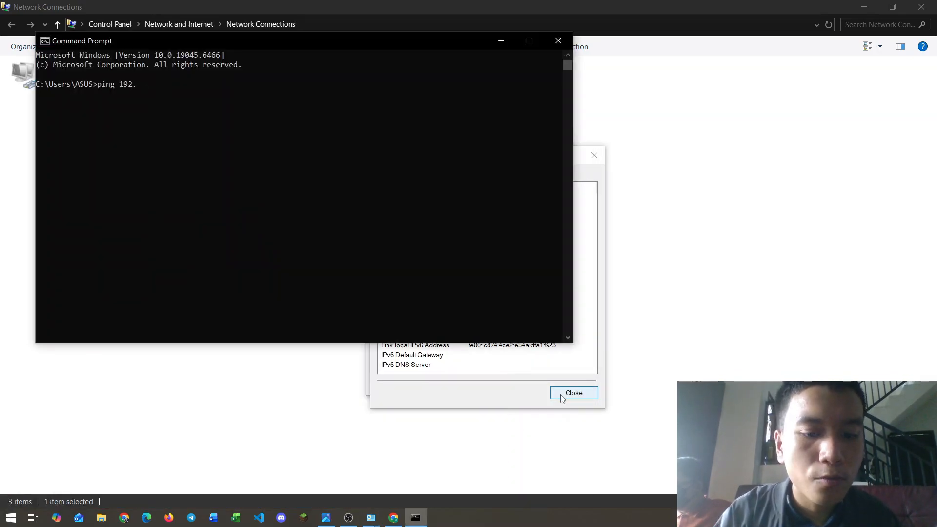
text(168.40.1)
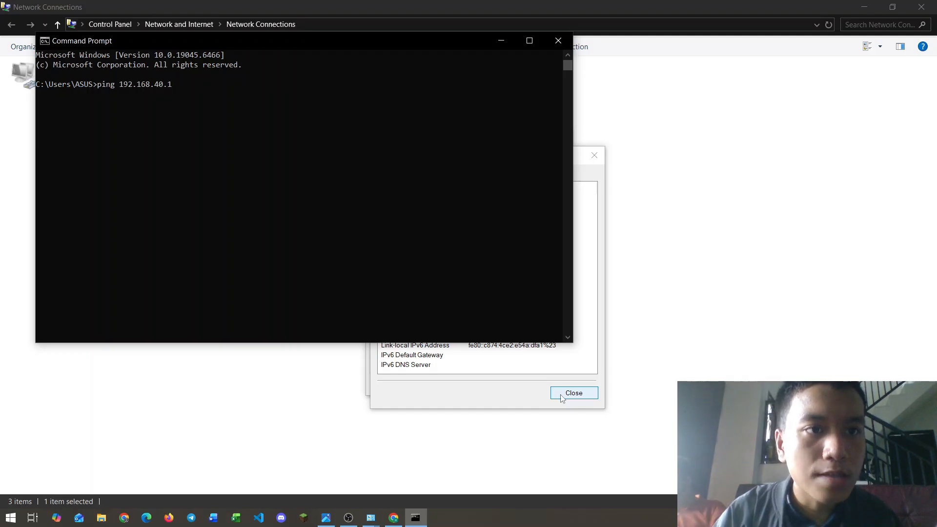
key(Return)
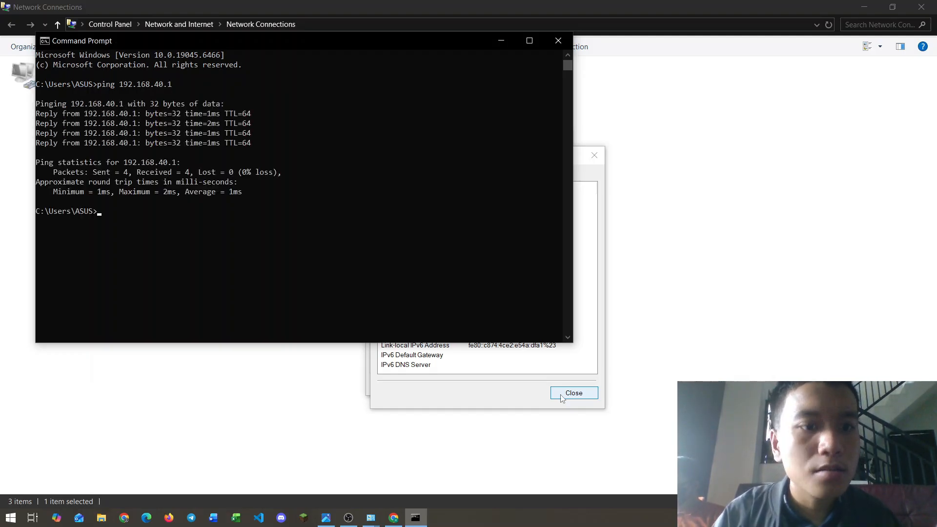
Step: Ping google.com with 0% packet loss, then return to Chrome
text(oog)
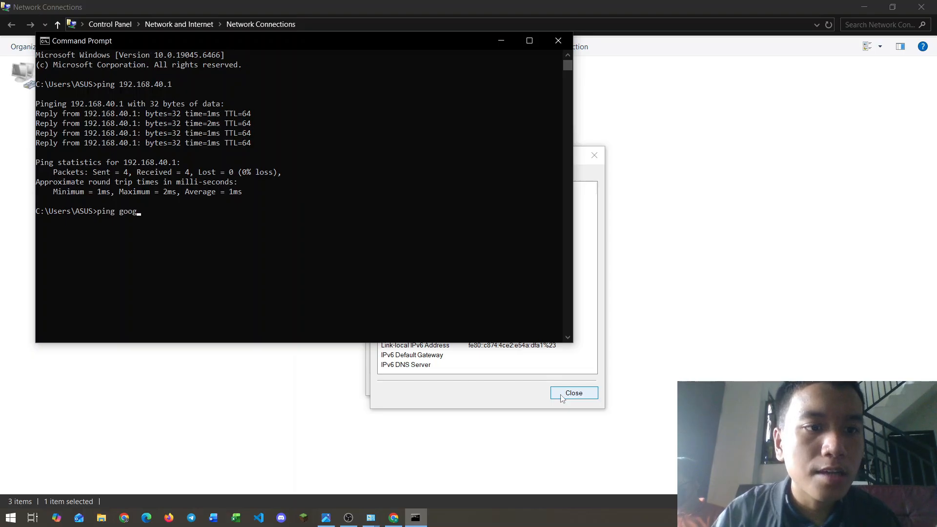
text(le.com)
key(Return)
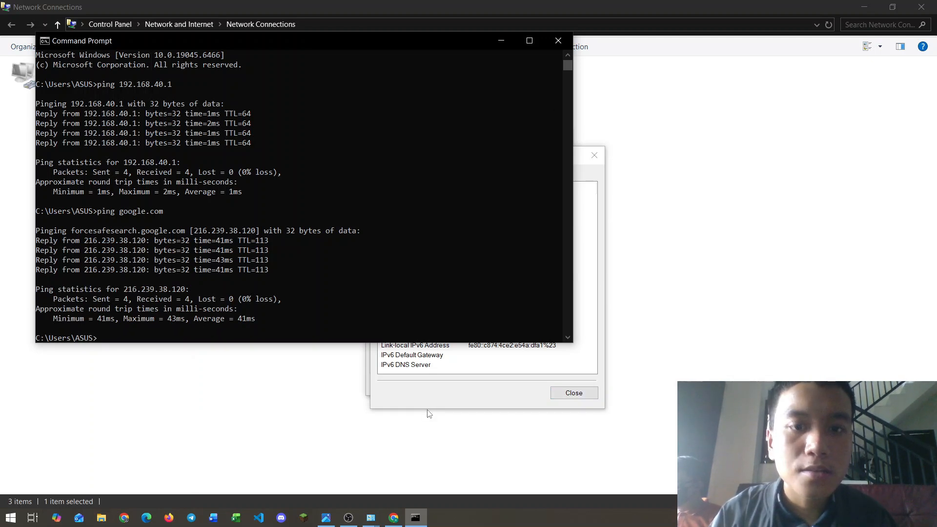
key(alt+Tab)
key(alt+Tab)
key(alt+Tab)
key(alt+Tab)
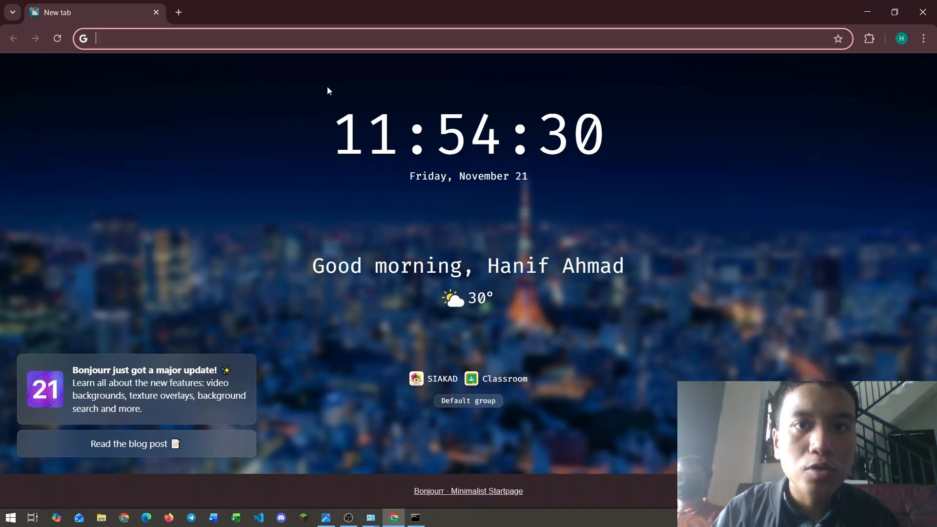
Step: Load fikom.universitasmulia.ac.id in Chrome to confirm the Fakultas Ilmu Komputer page opens
text(fikom.)
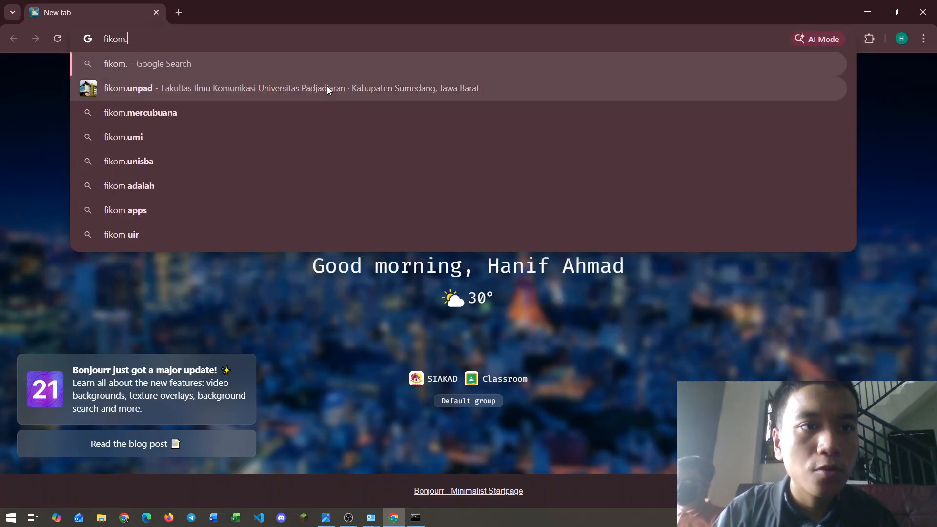
text(universitasm)
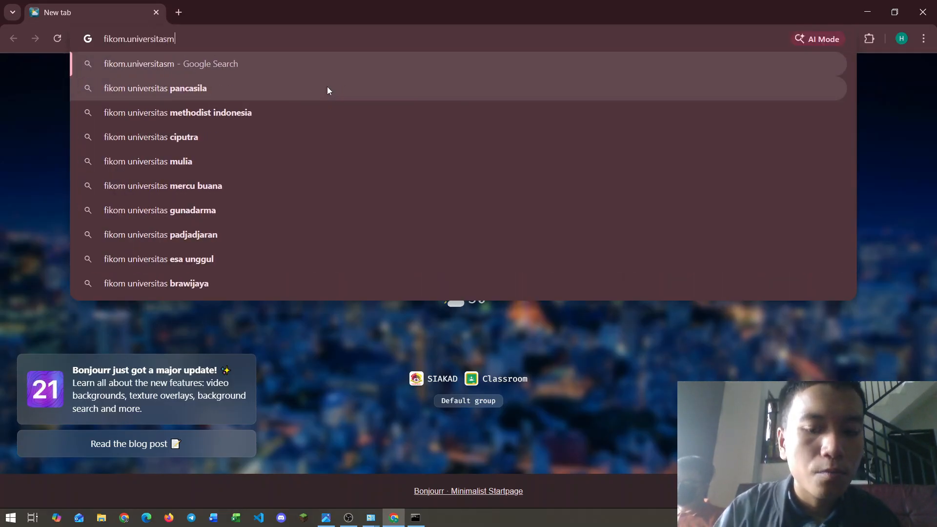
text(ulia.ac.id)
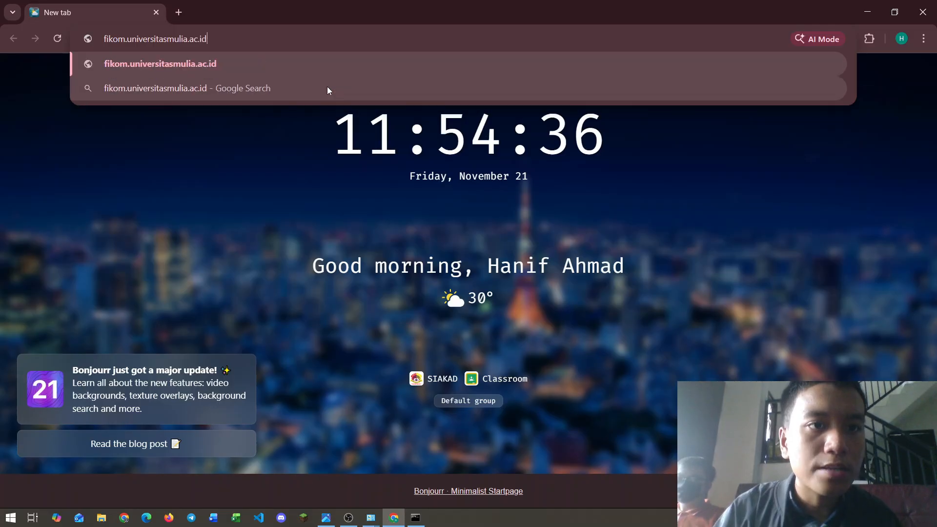
key(Return)
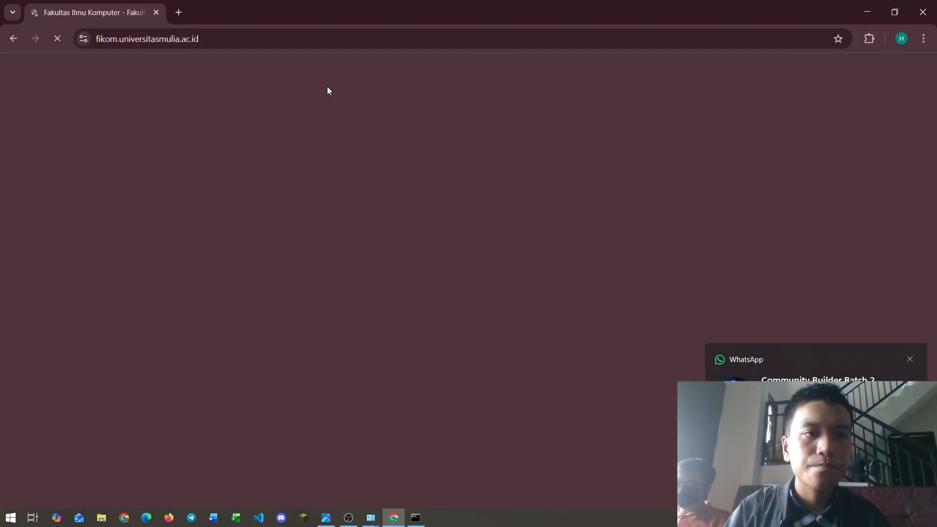